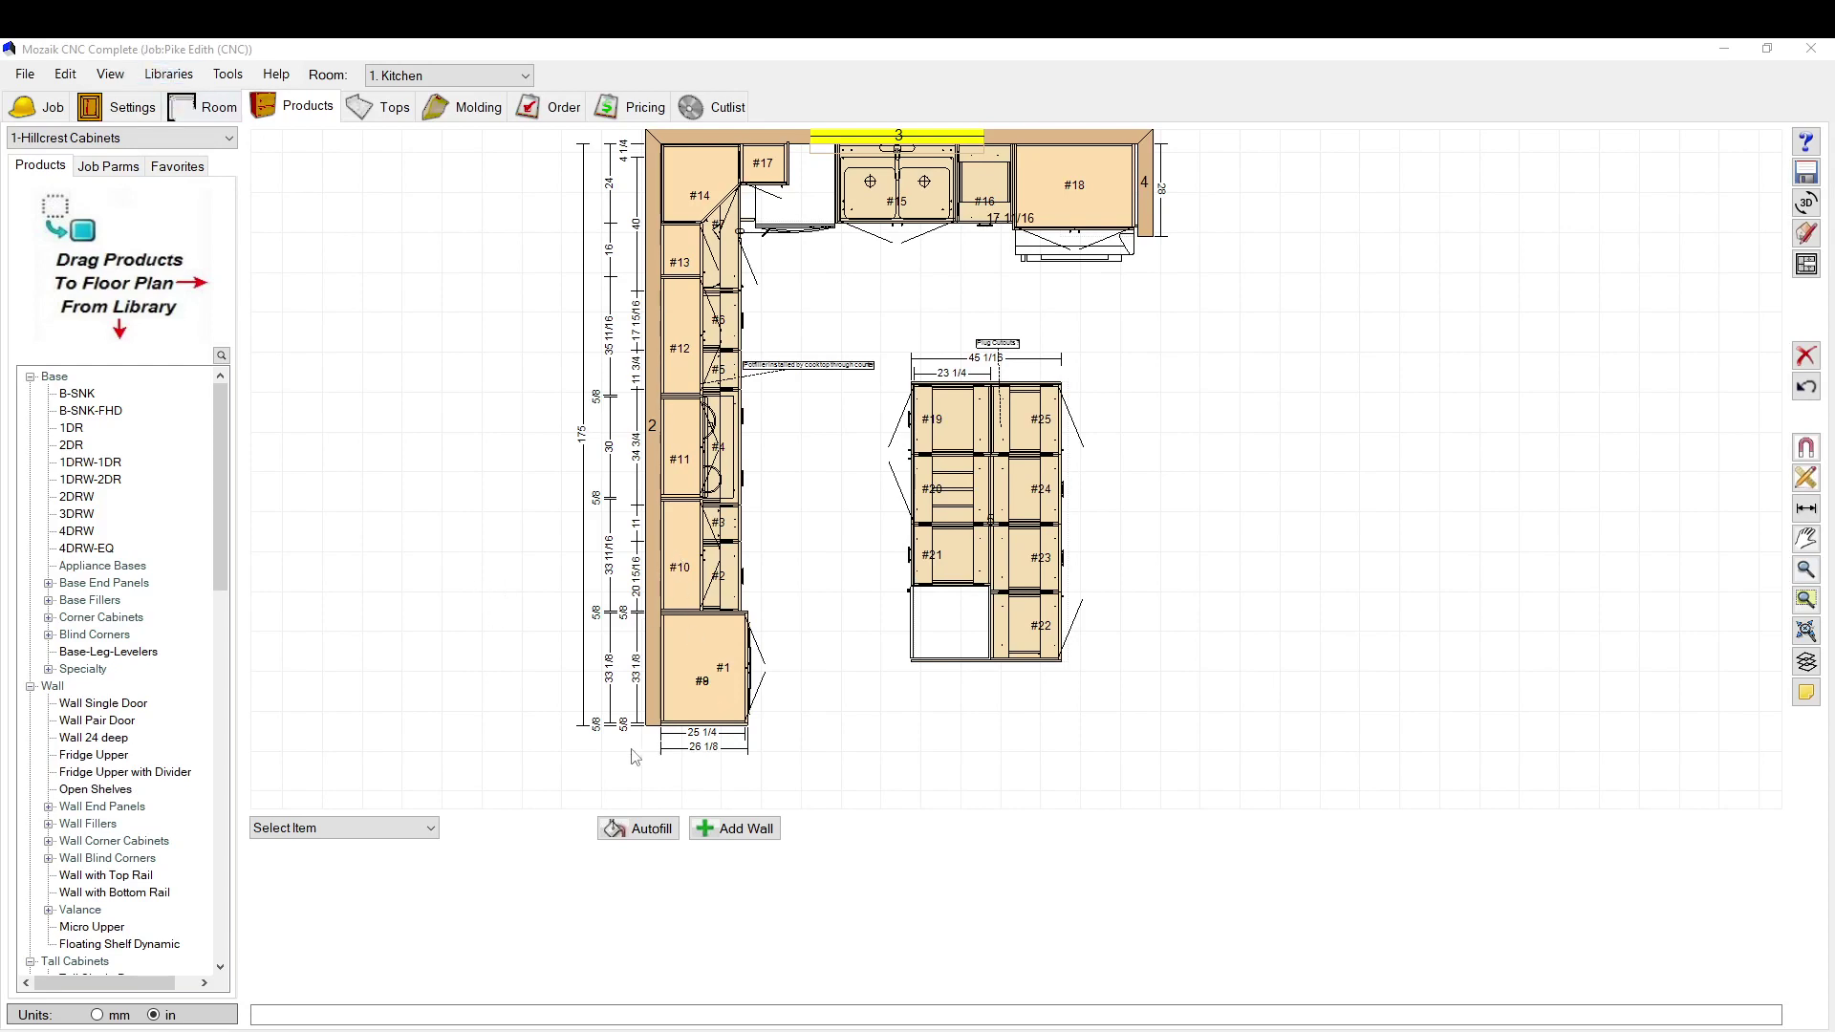
Step: Open the job's Settings on the Drawer/Tray Boxes tab
scroll(746, 520, "down", 3)
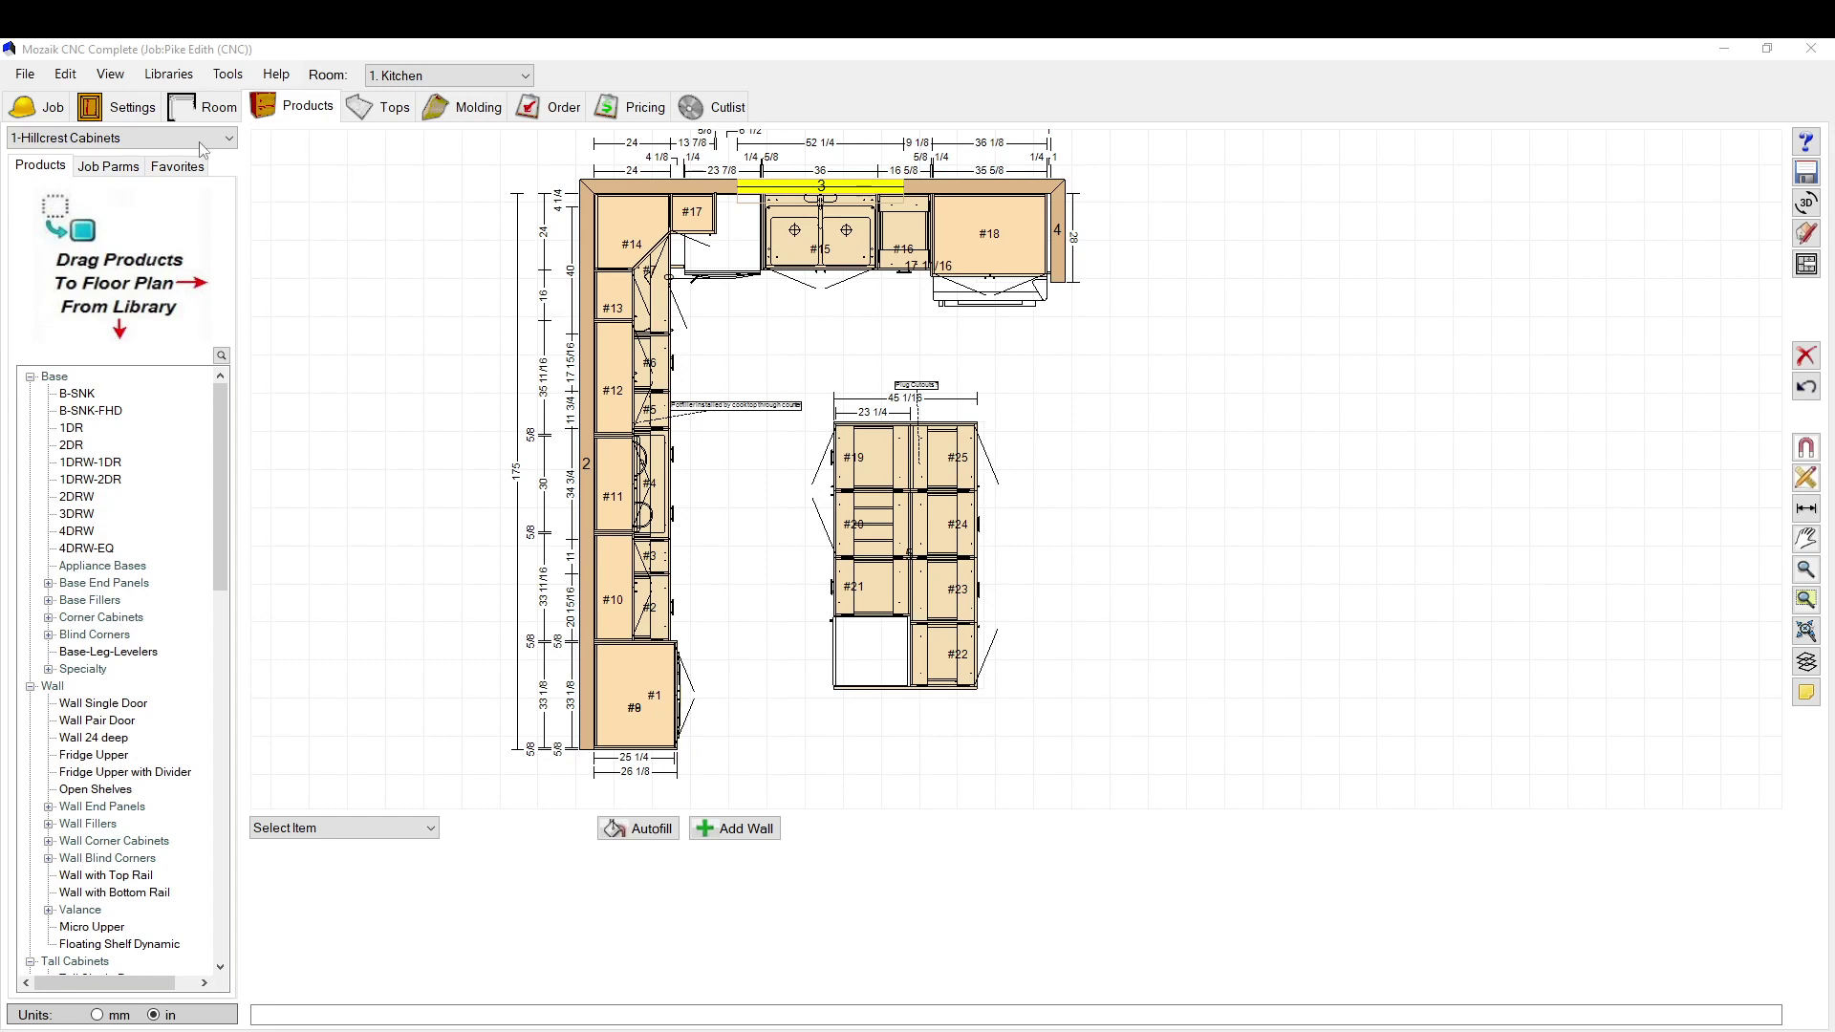
left_click(123, 106)
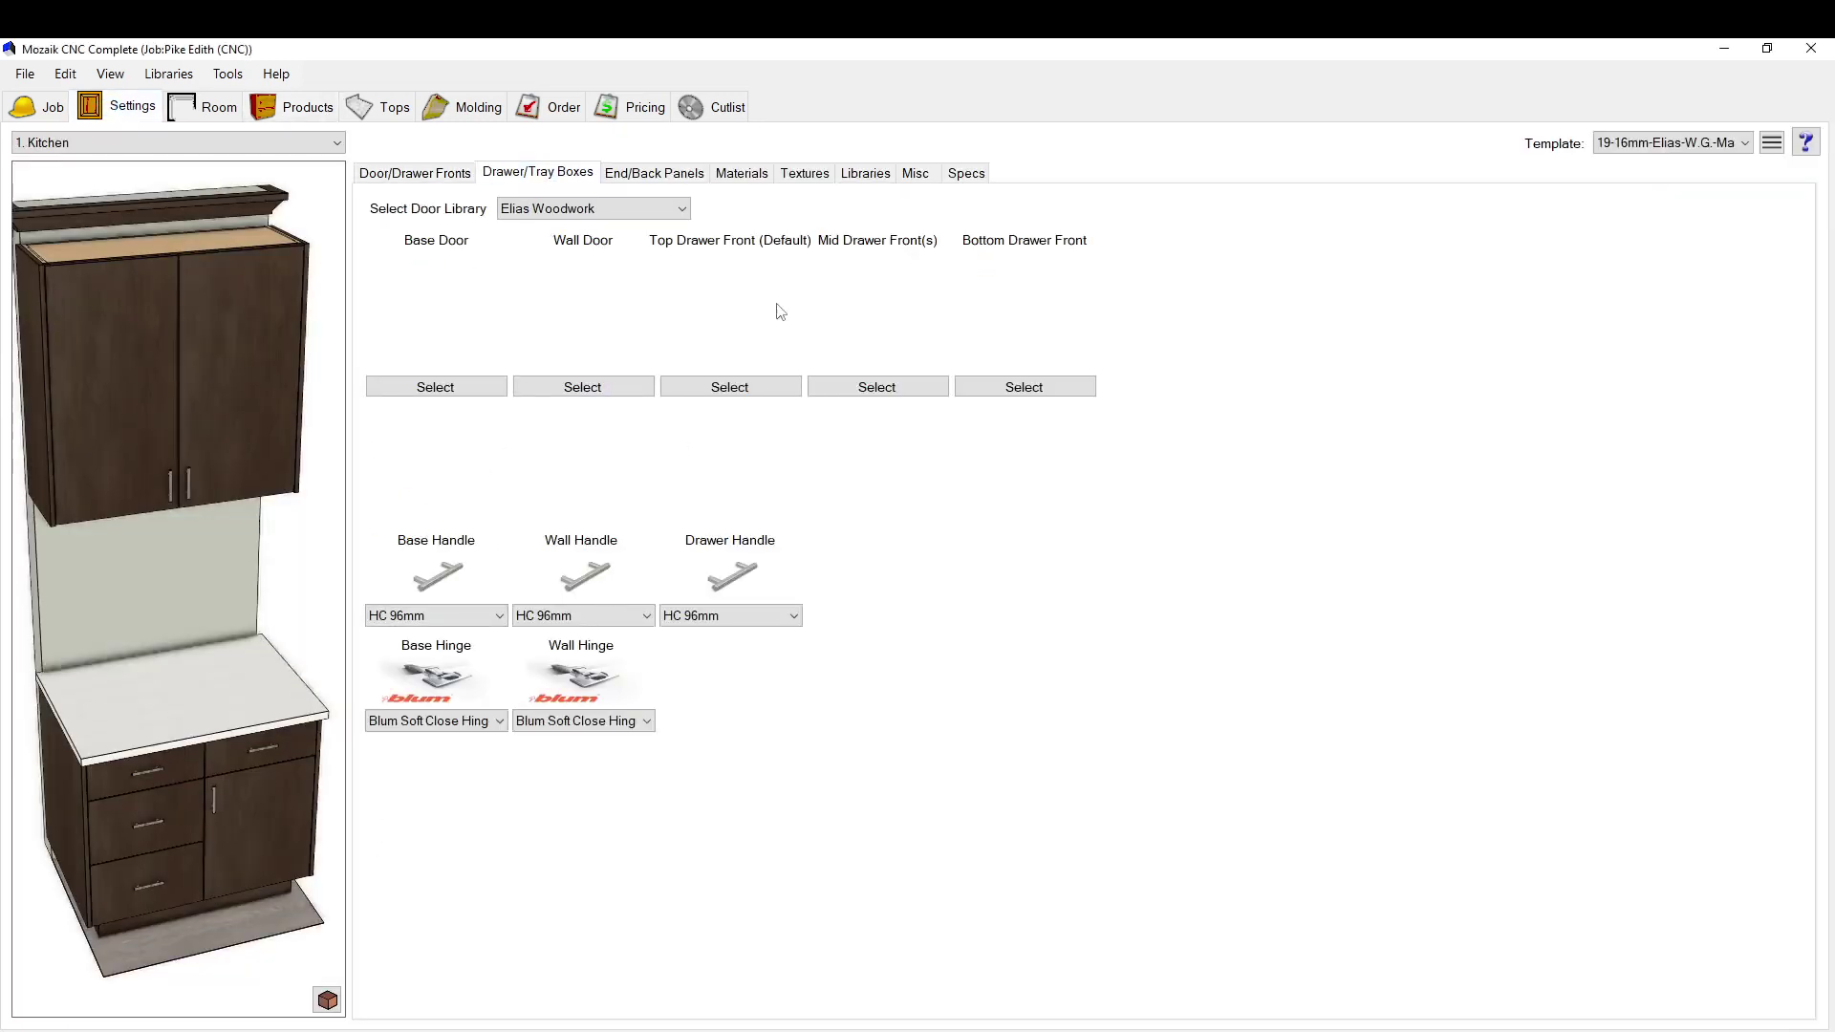
left_click(538, 173)
Step: Browse the Drawer Guides choices and keep DTC-DS10 as the drawer guides
left_click(616, 353)
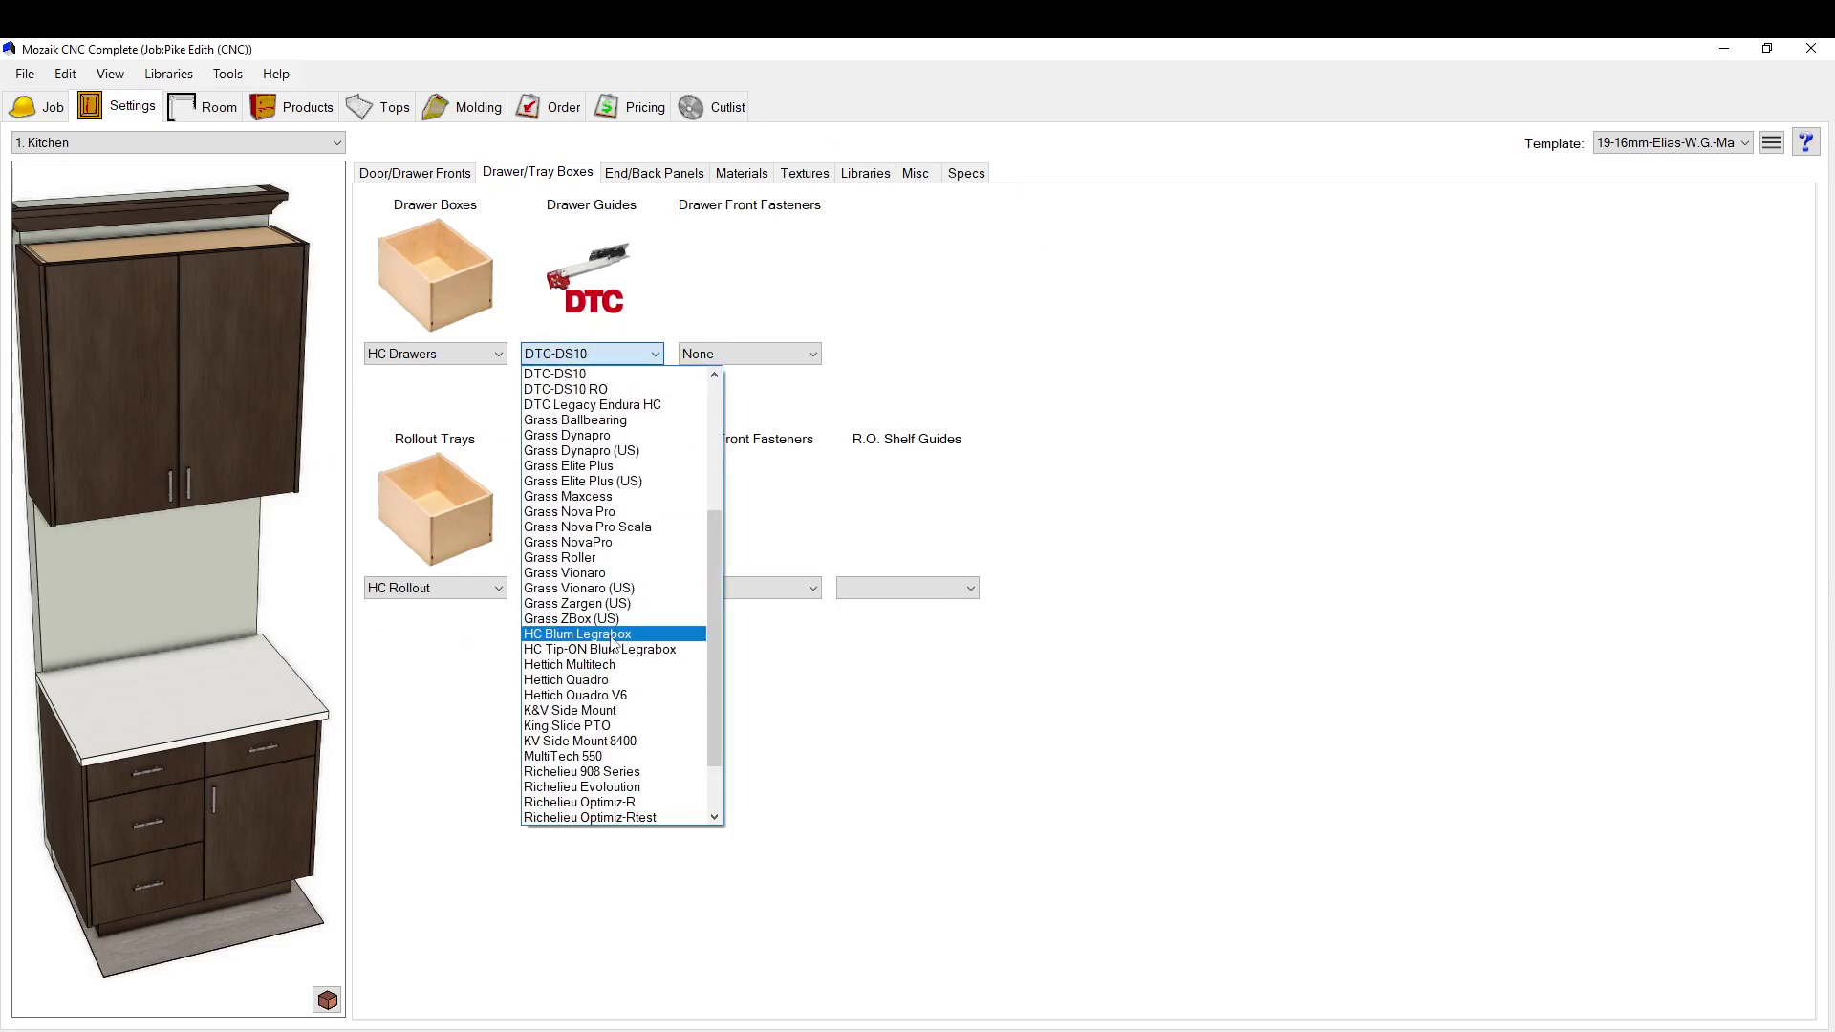
left_click_drag(720, 568, 715, 610)
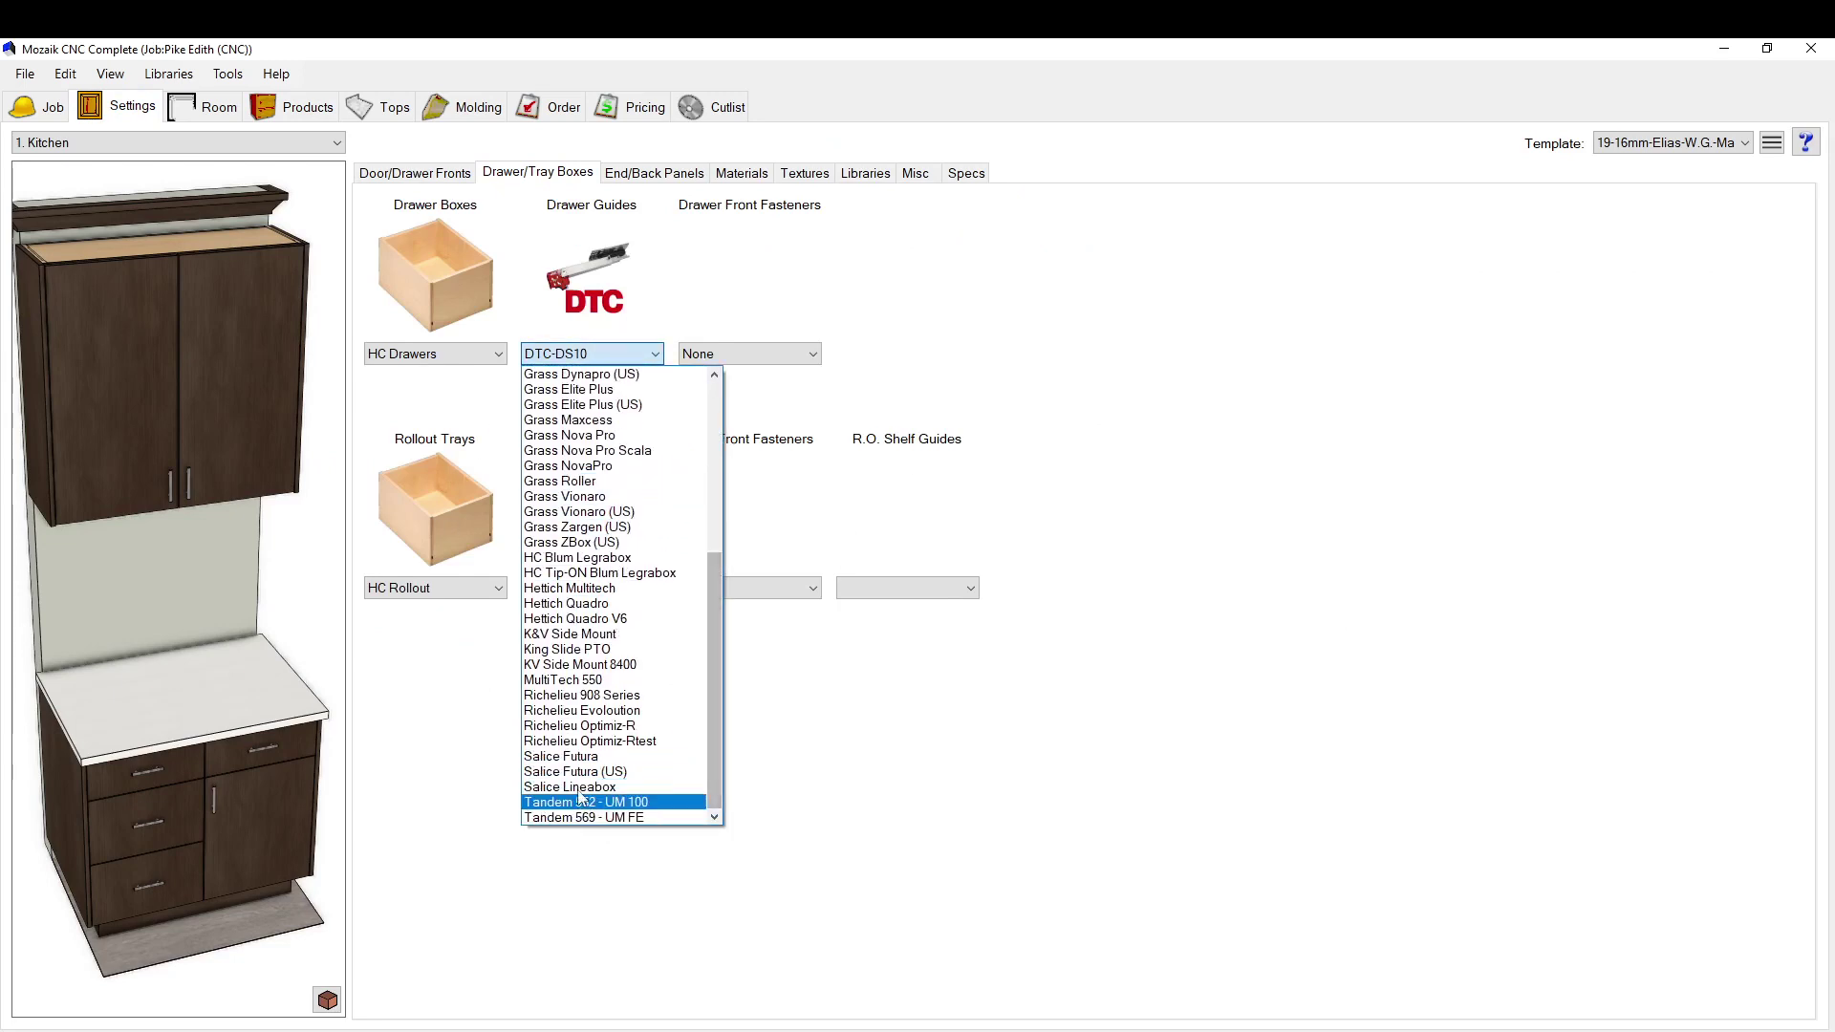
scroll(608, 617, "up", 4)
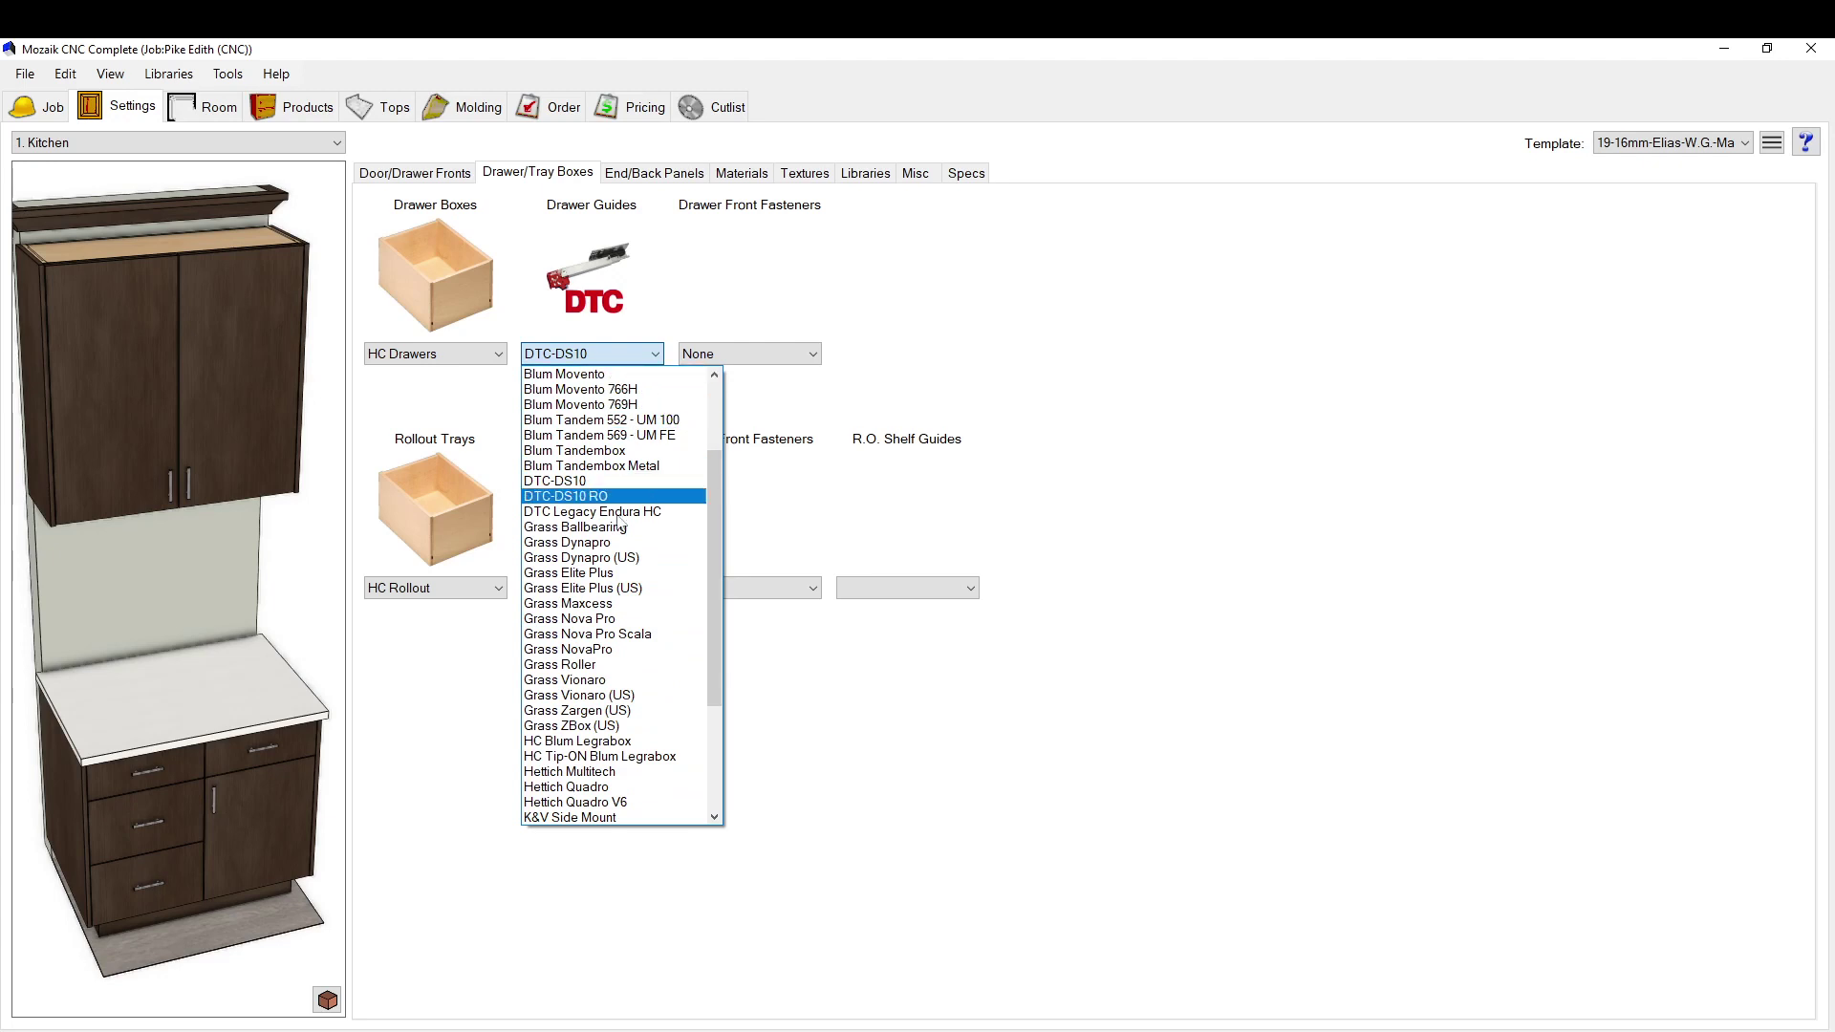
scroll(617, 788, "down", 4)
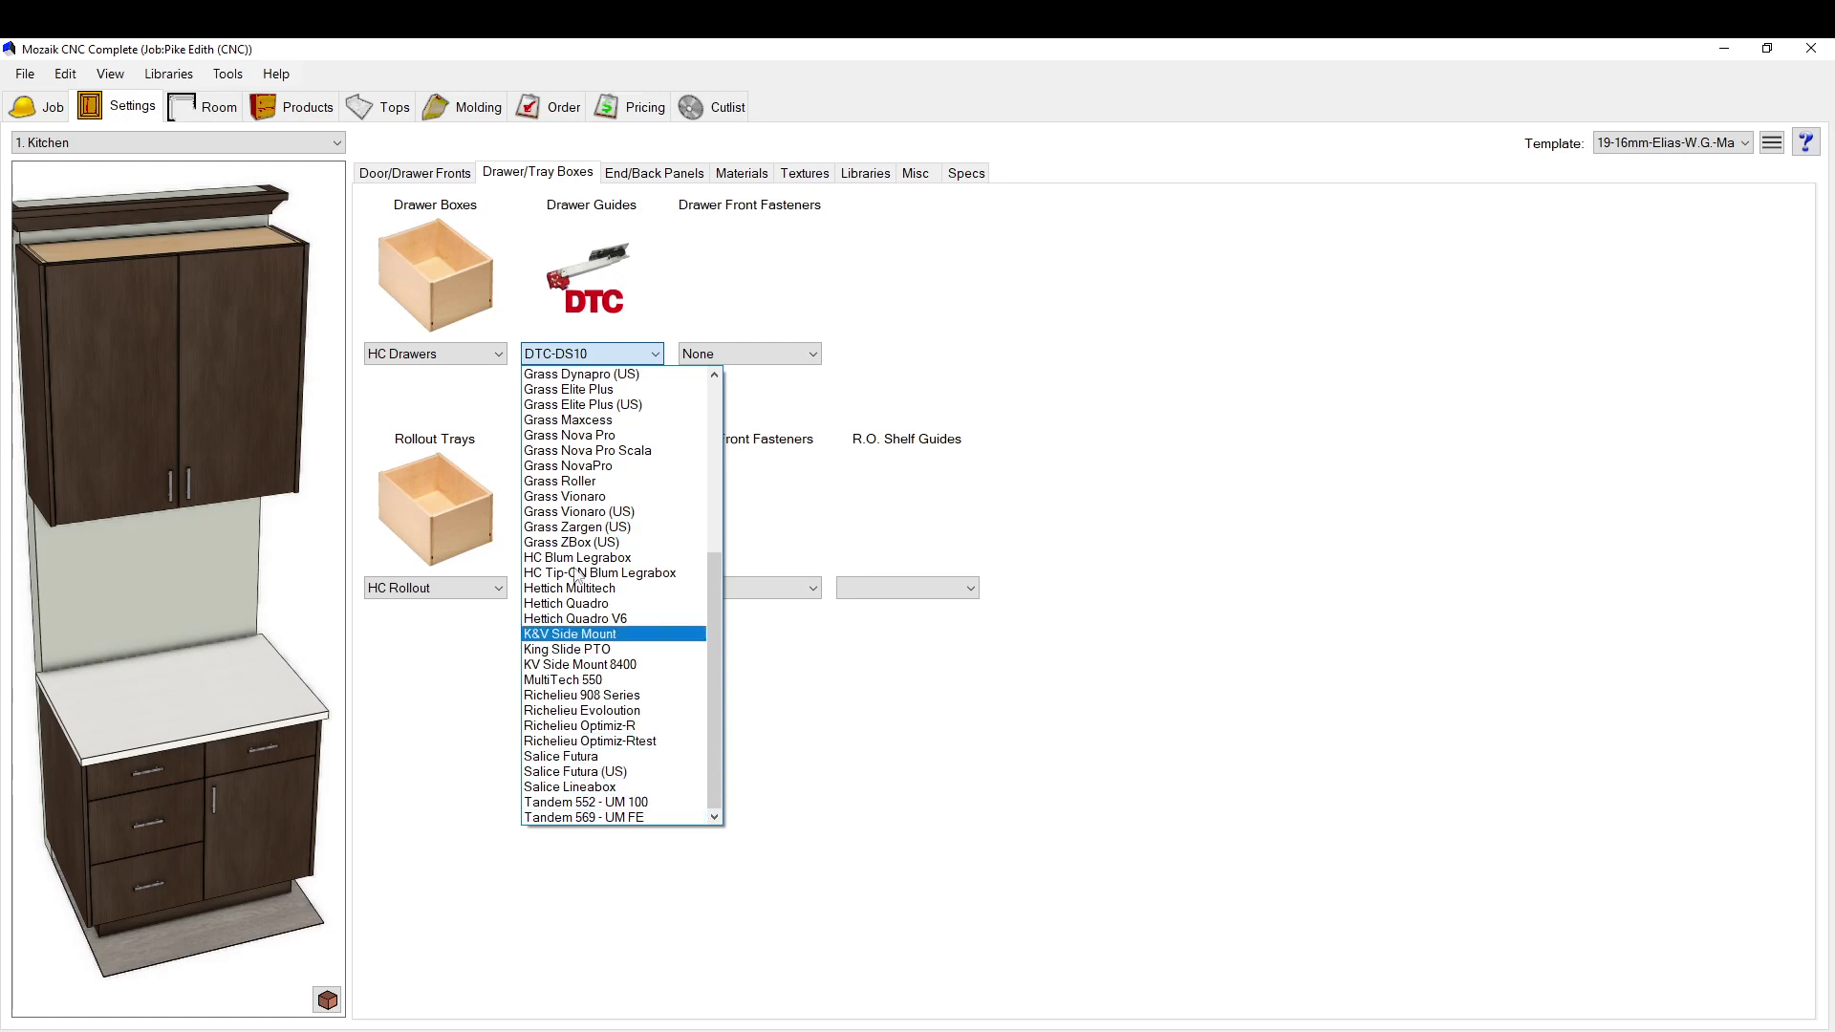
scroll(614, 536, "up", 2)
scroll(611, 516, "up", 5)
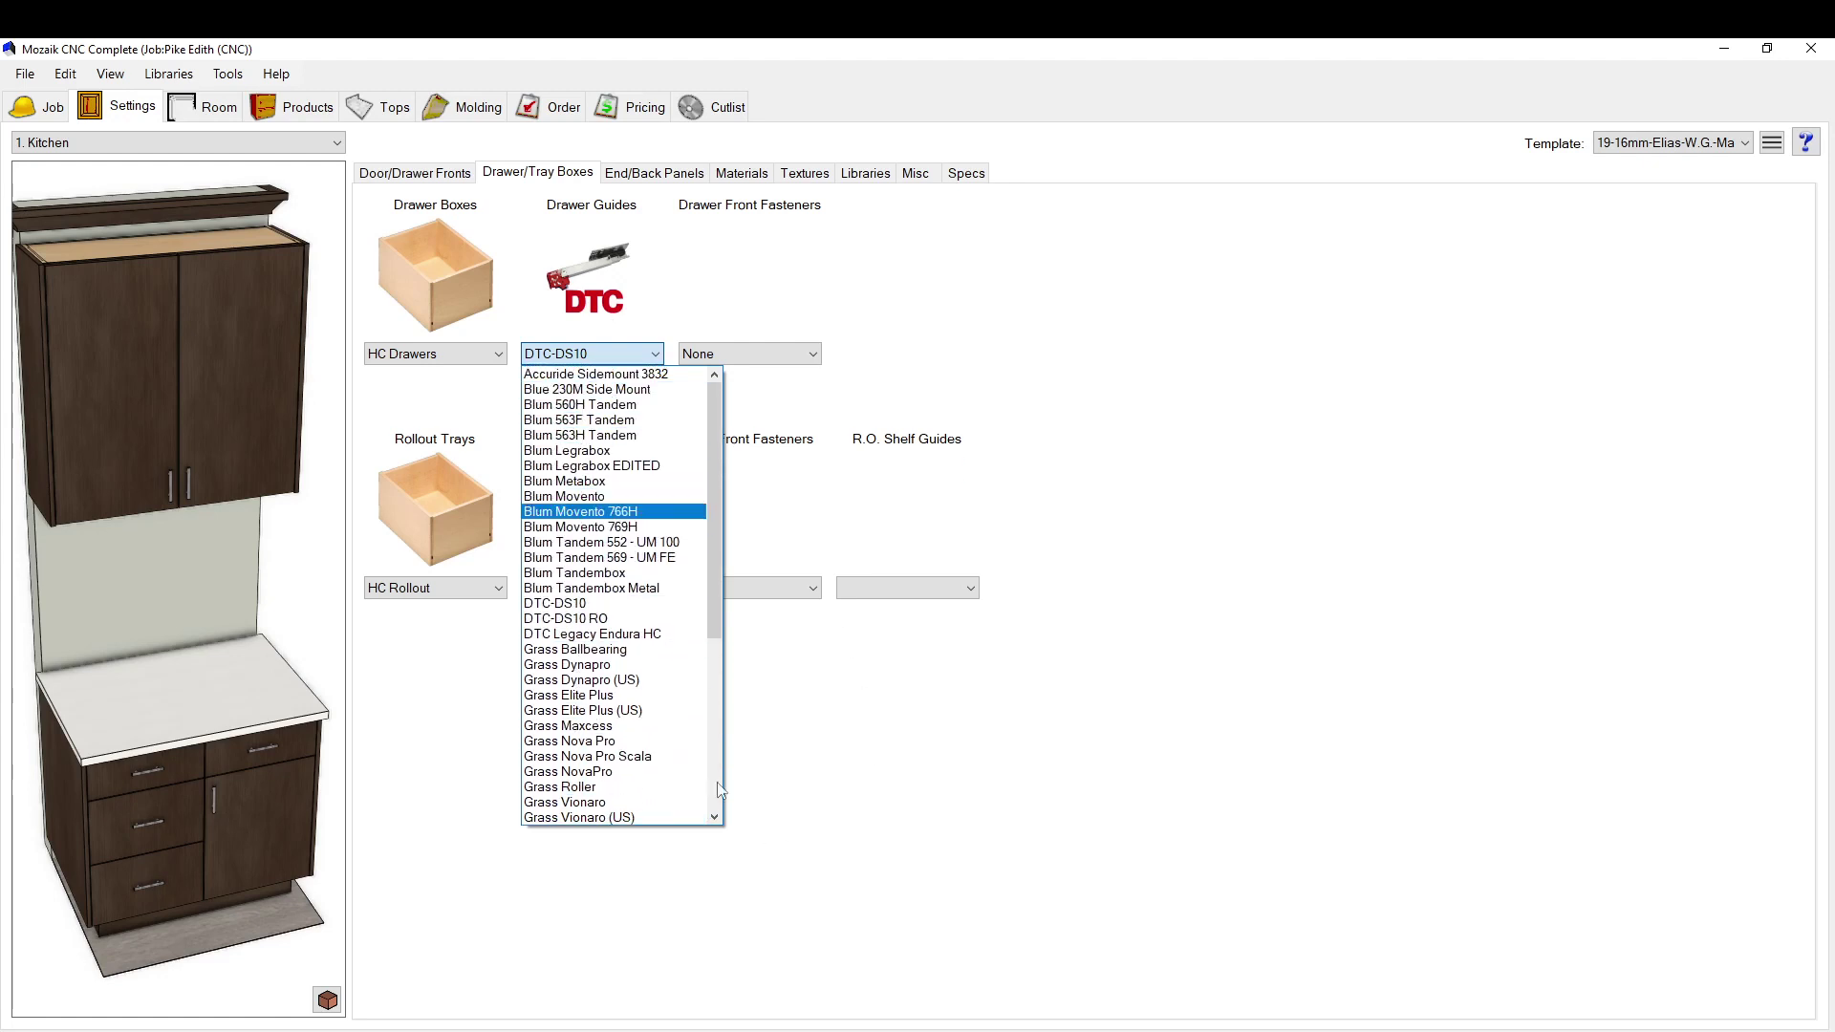
scroll(641, 717, "down", 5)
left_click(1073, 764)
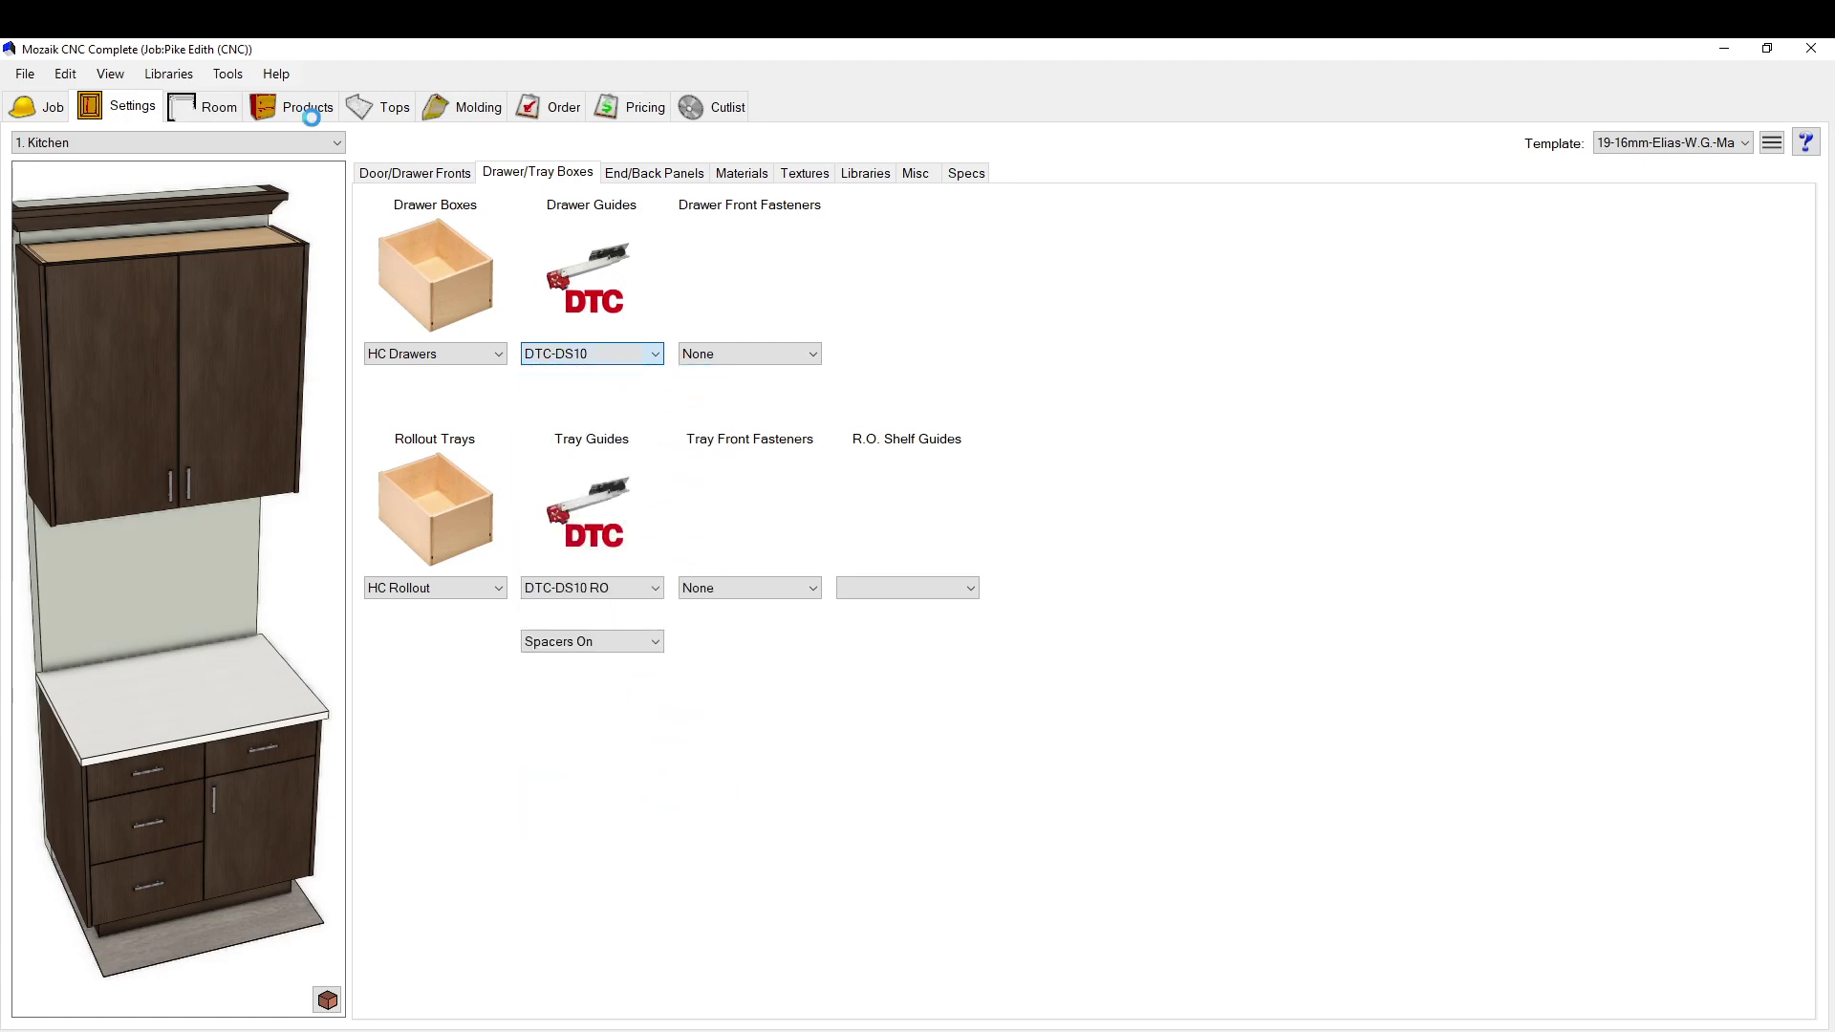
left_click(186, 78)
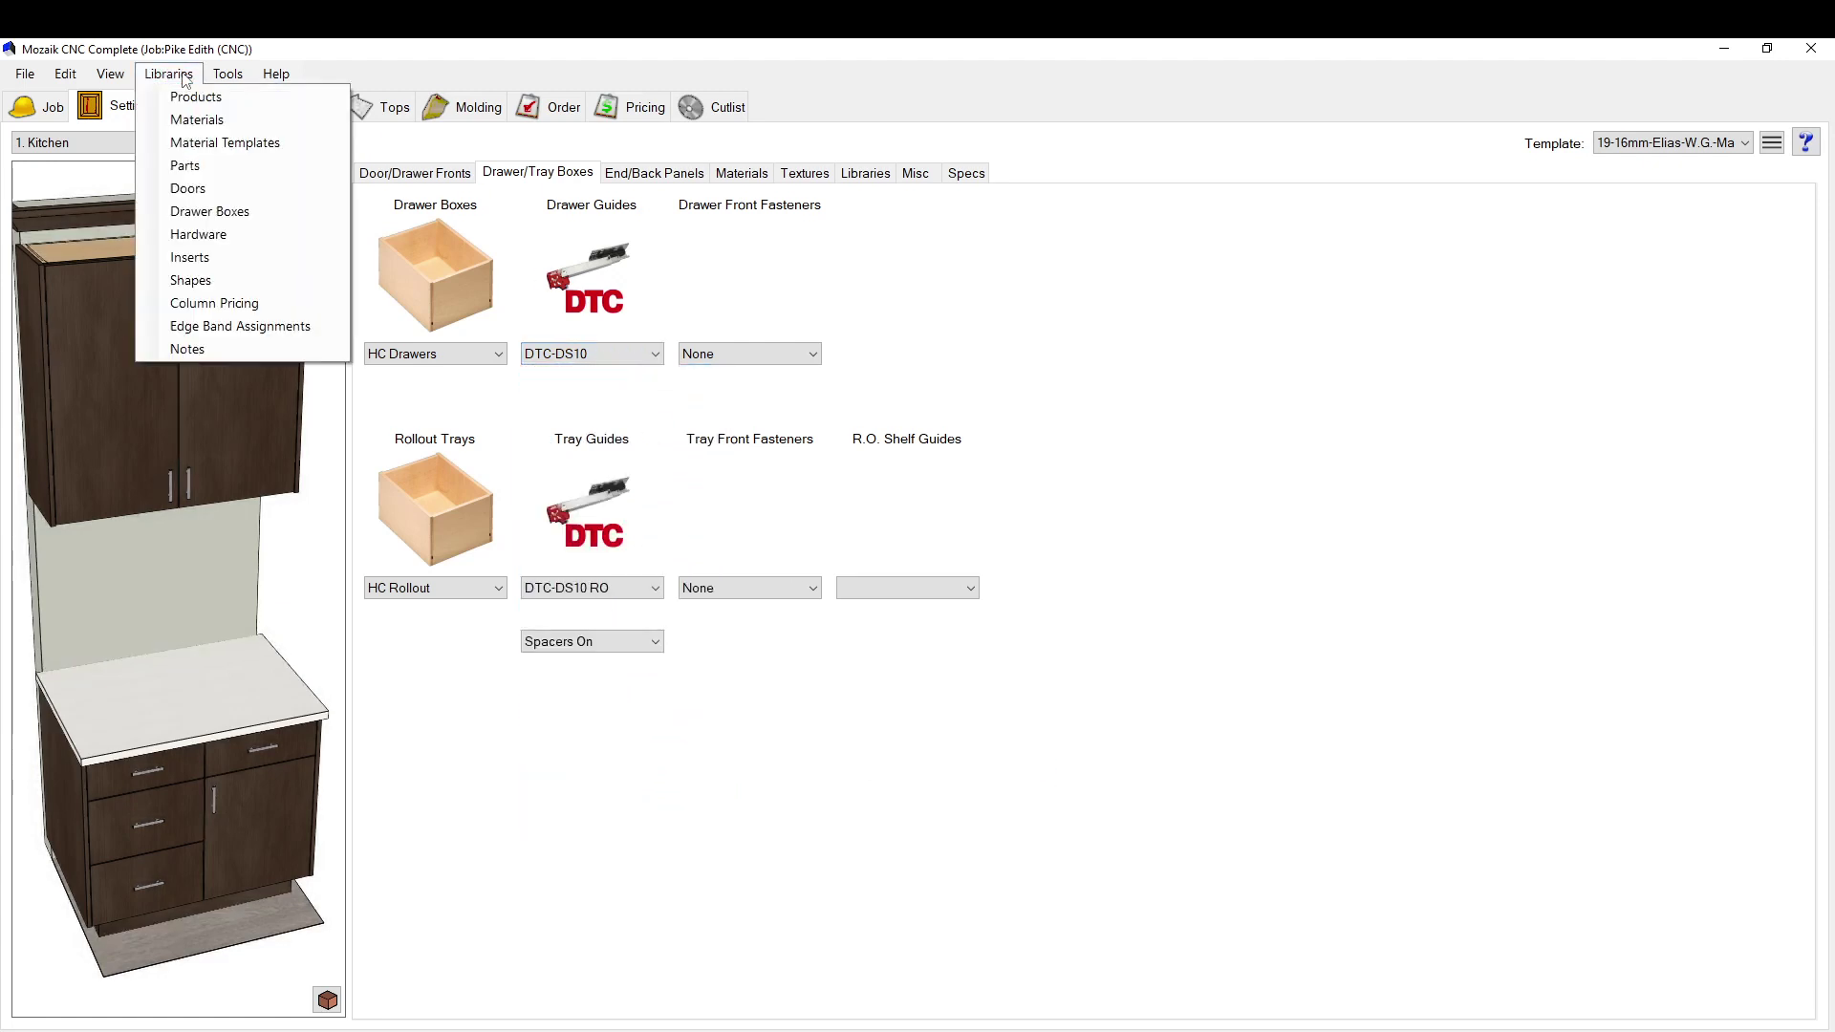
mouse_move(243, 76)
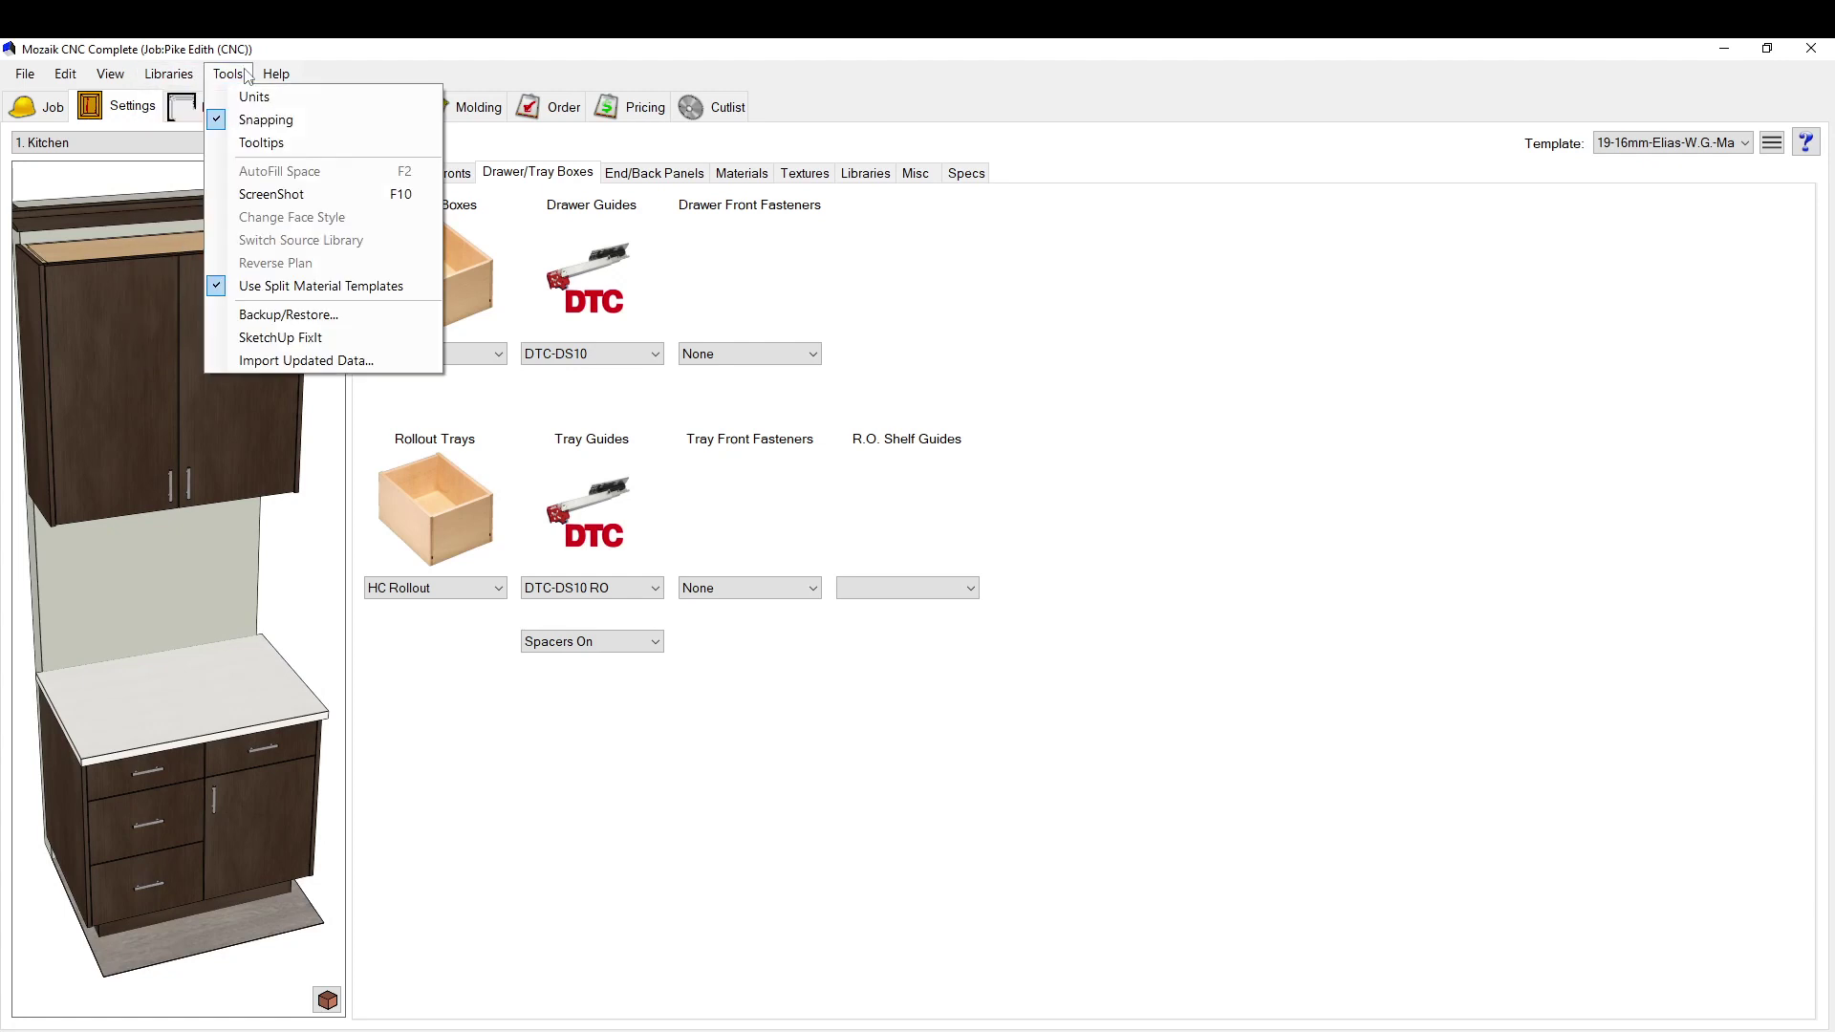
left_click(363, 375)
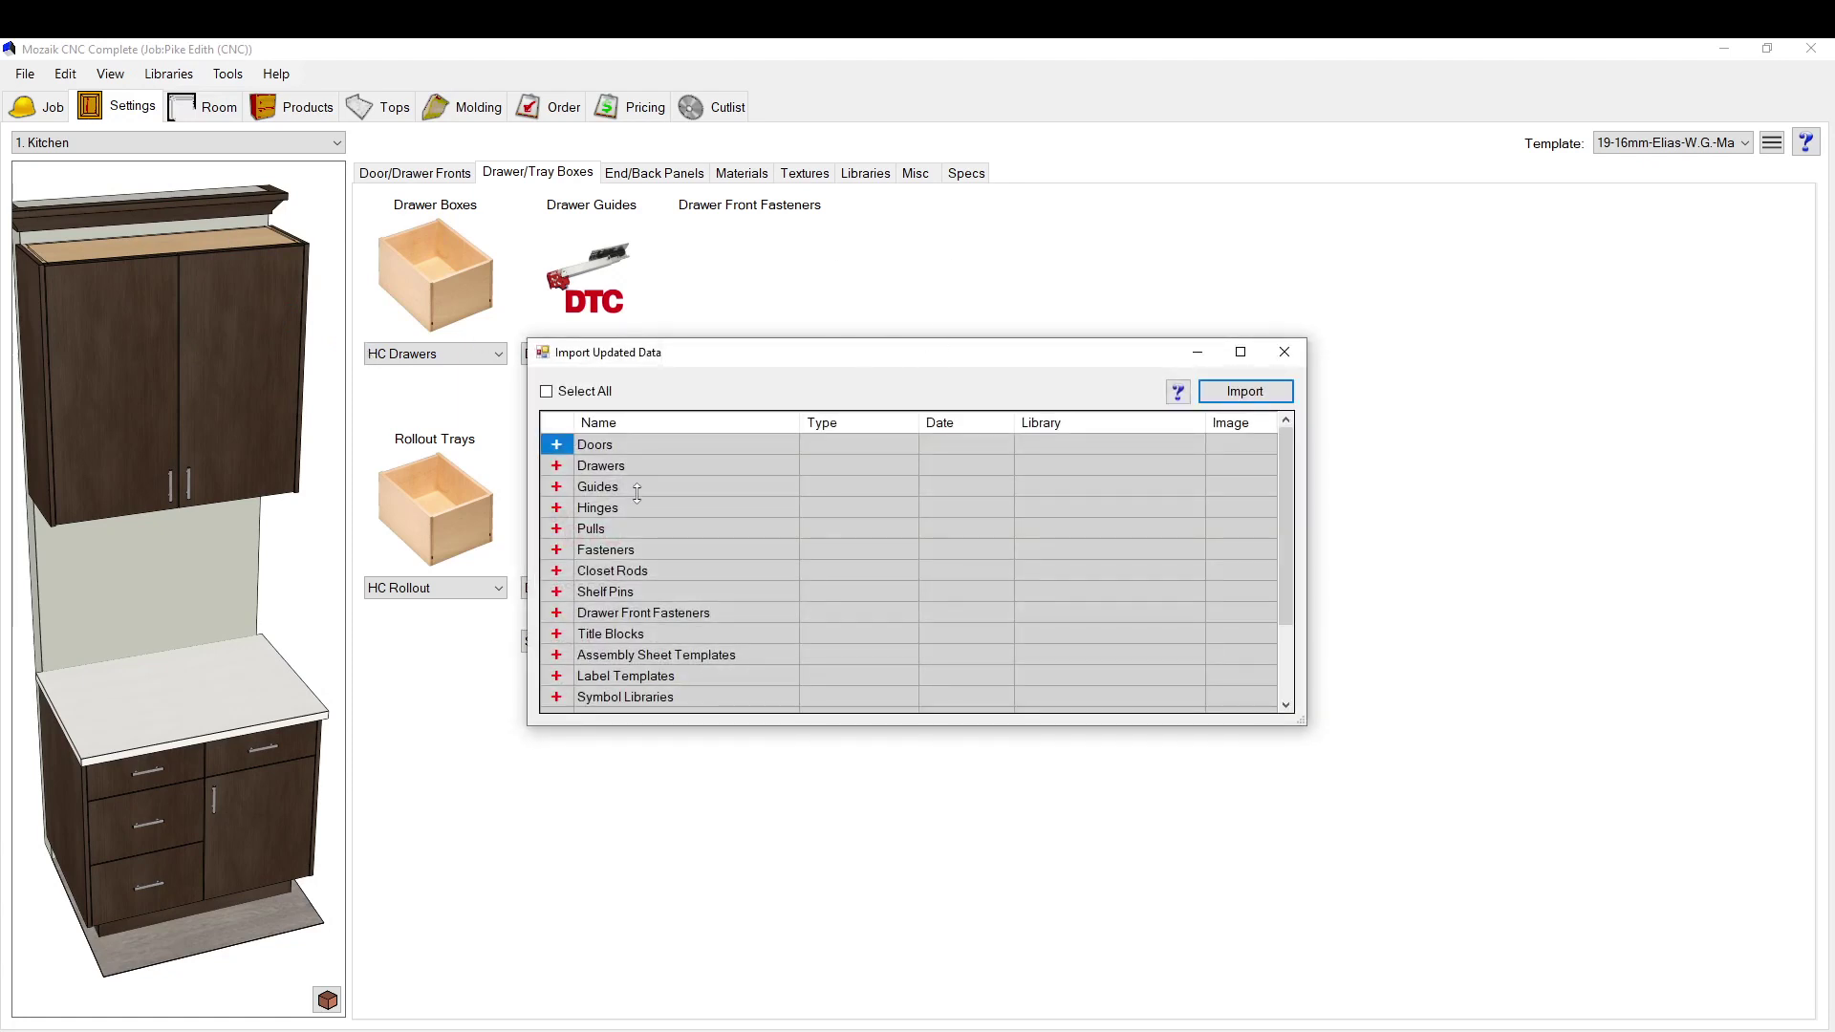
left_click(557, 466)
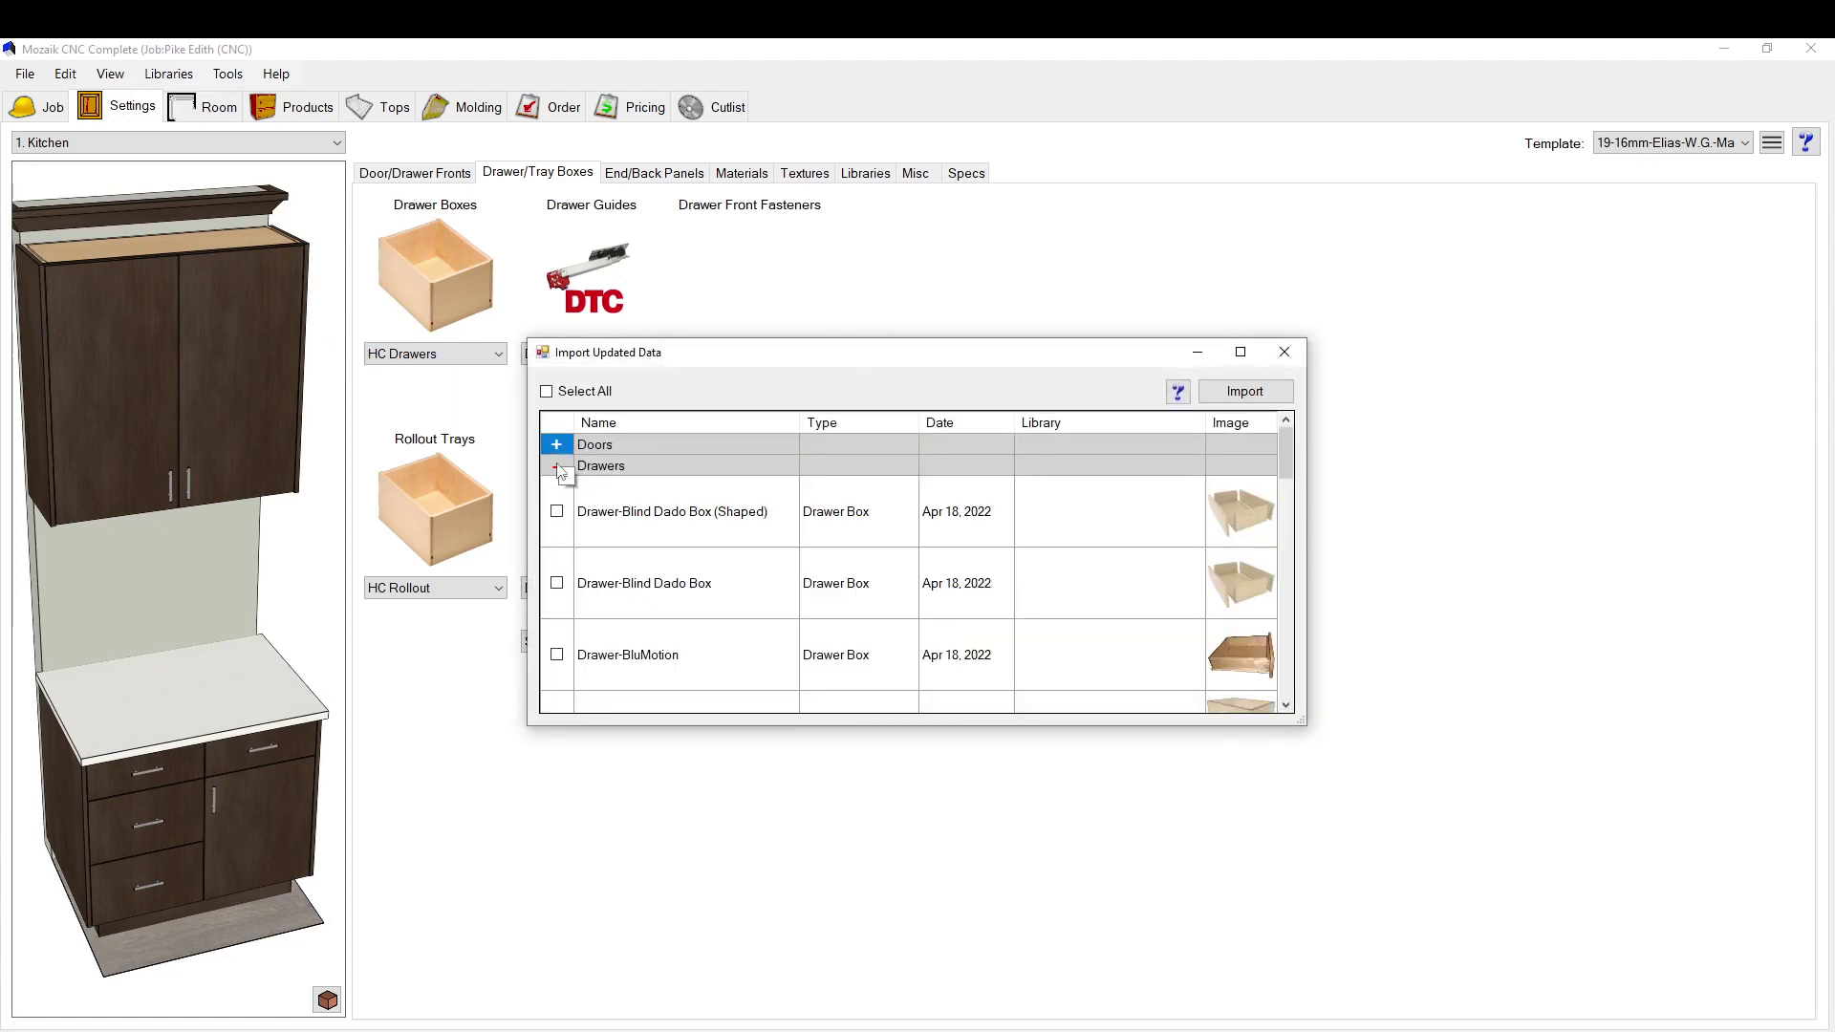
left_click(557, 445)
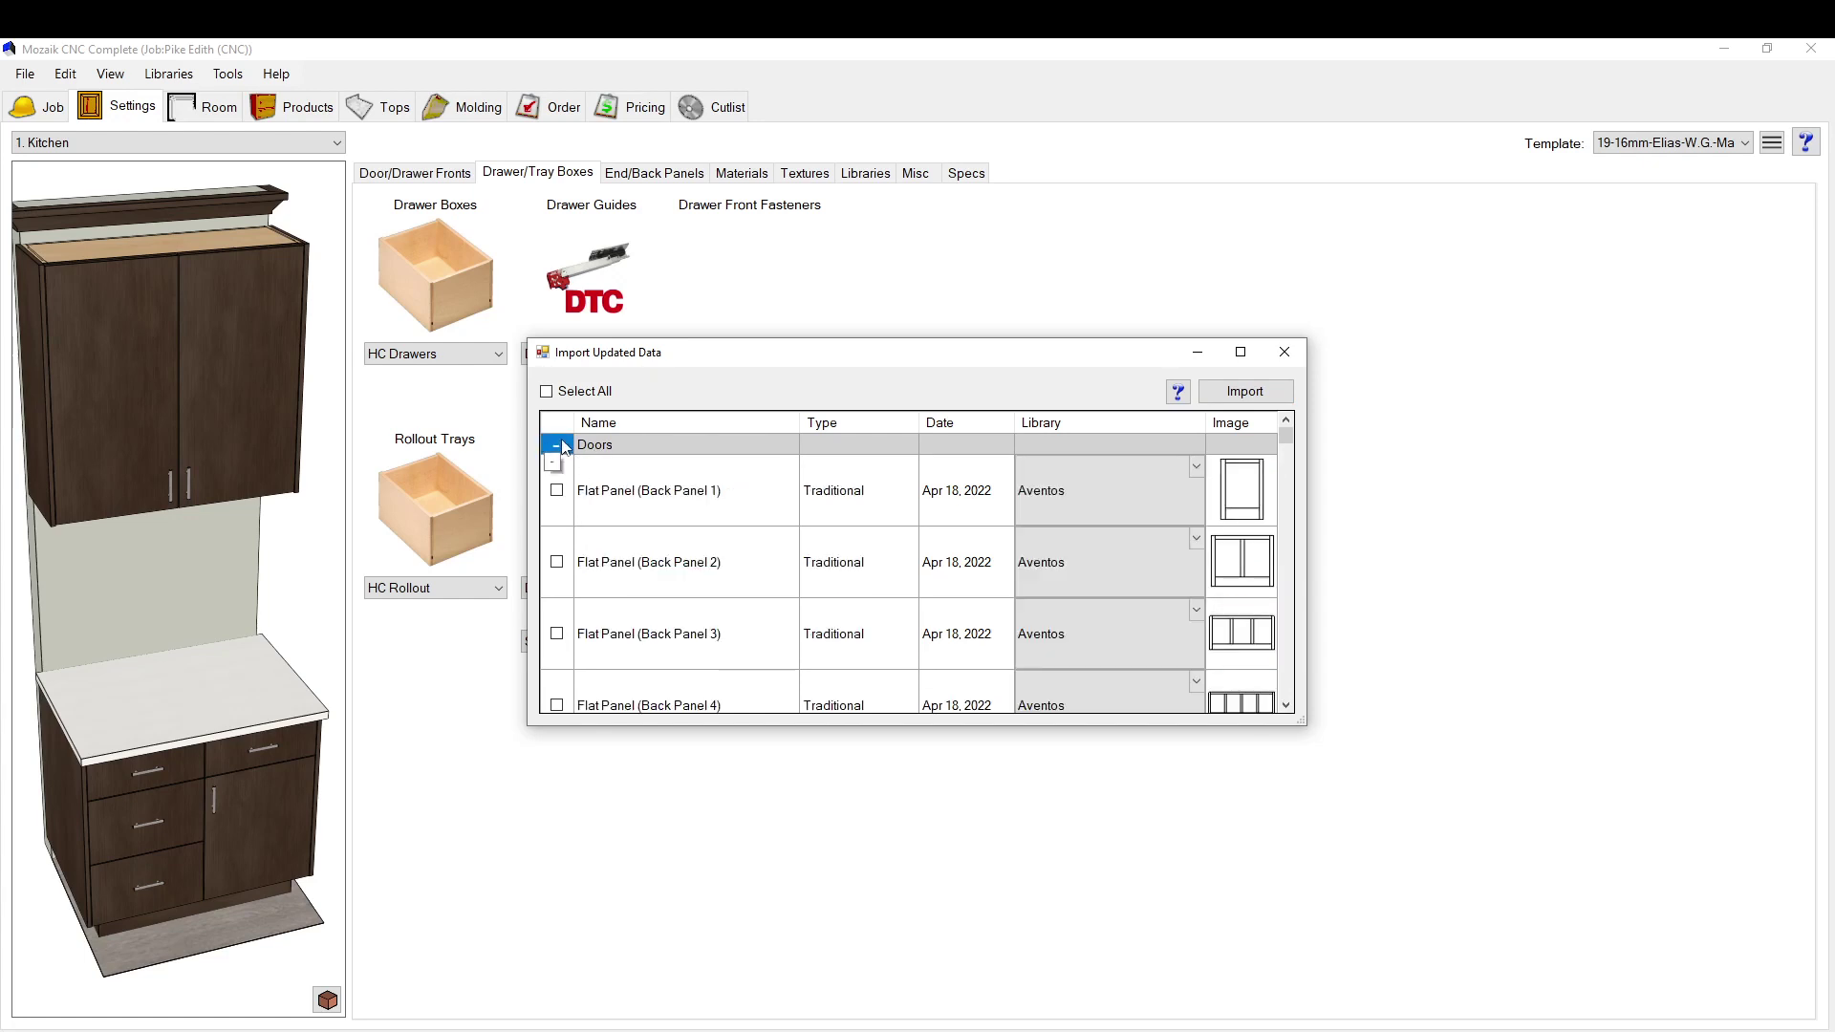
left_click(559, 446)
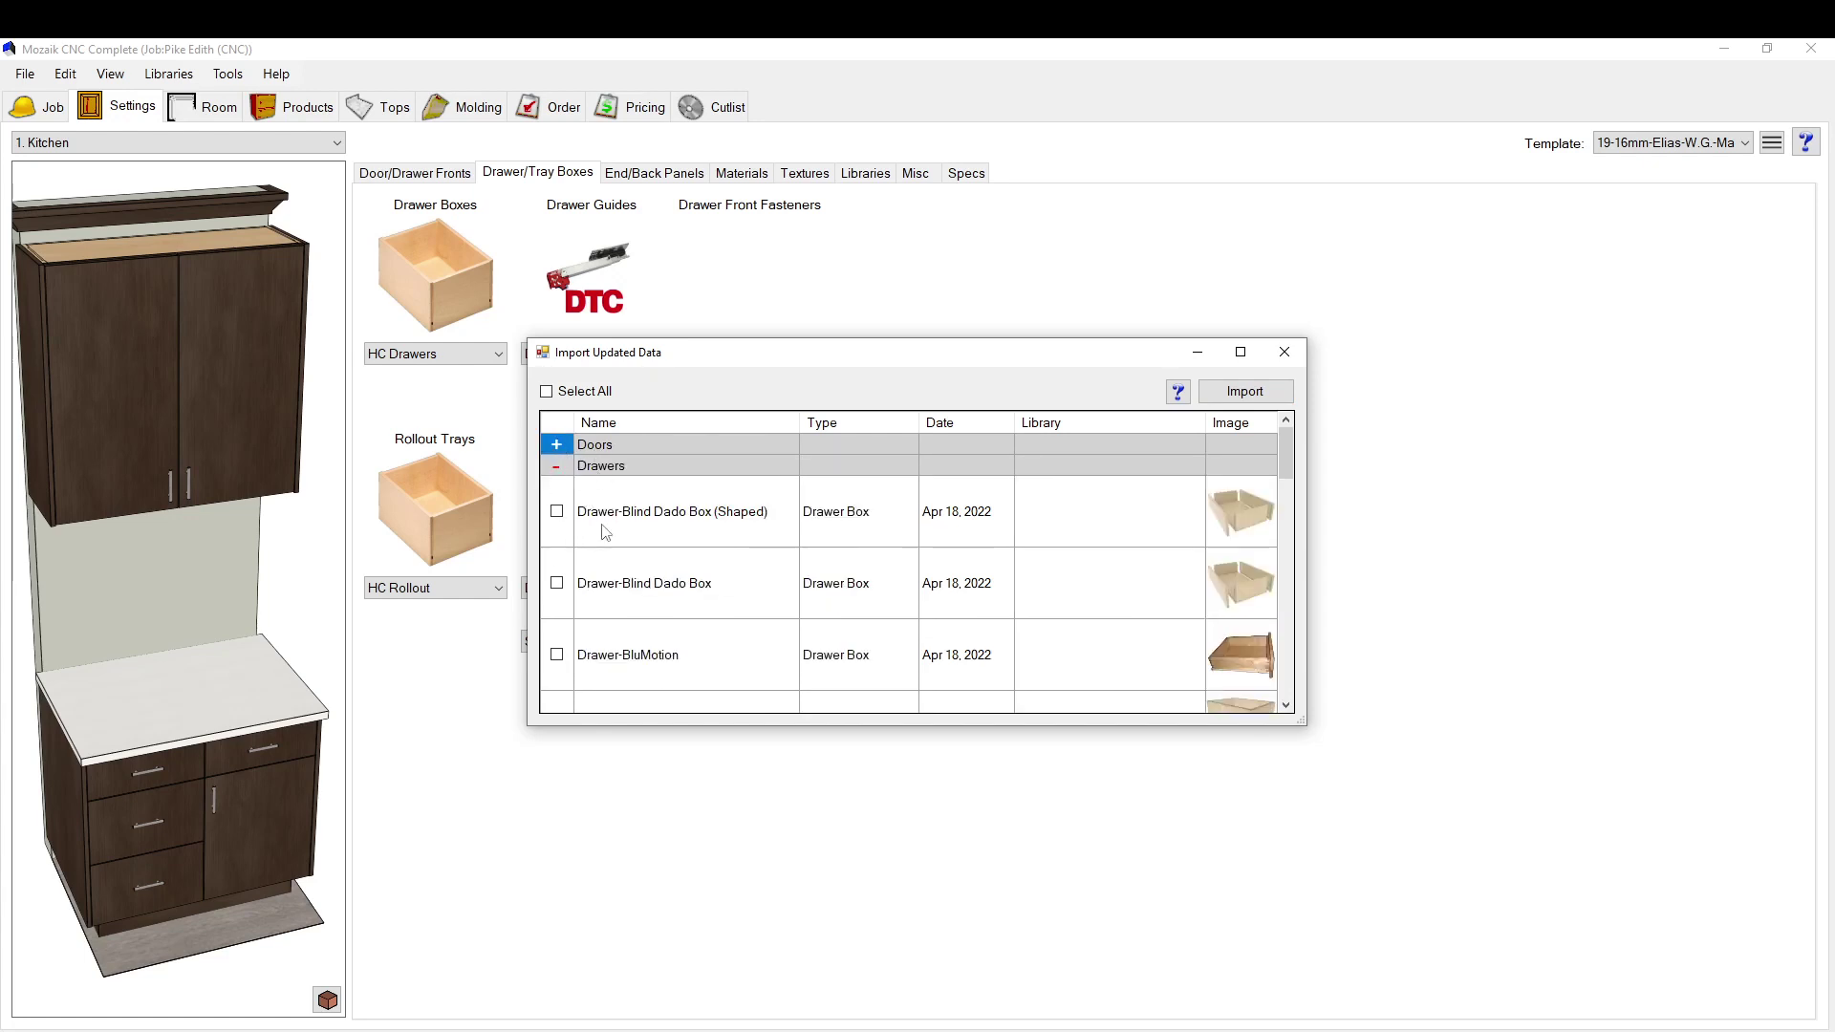
left_click(557, 465)
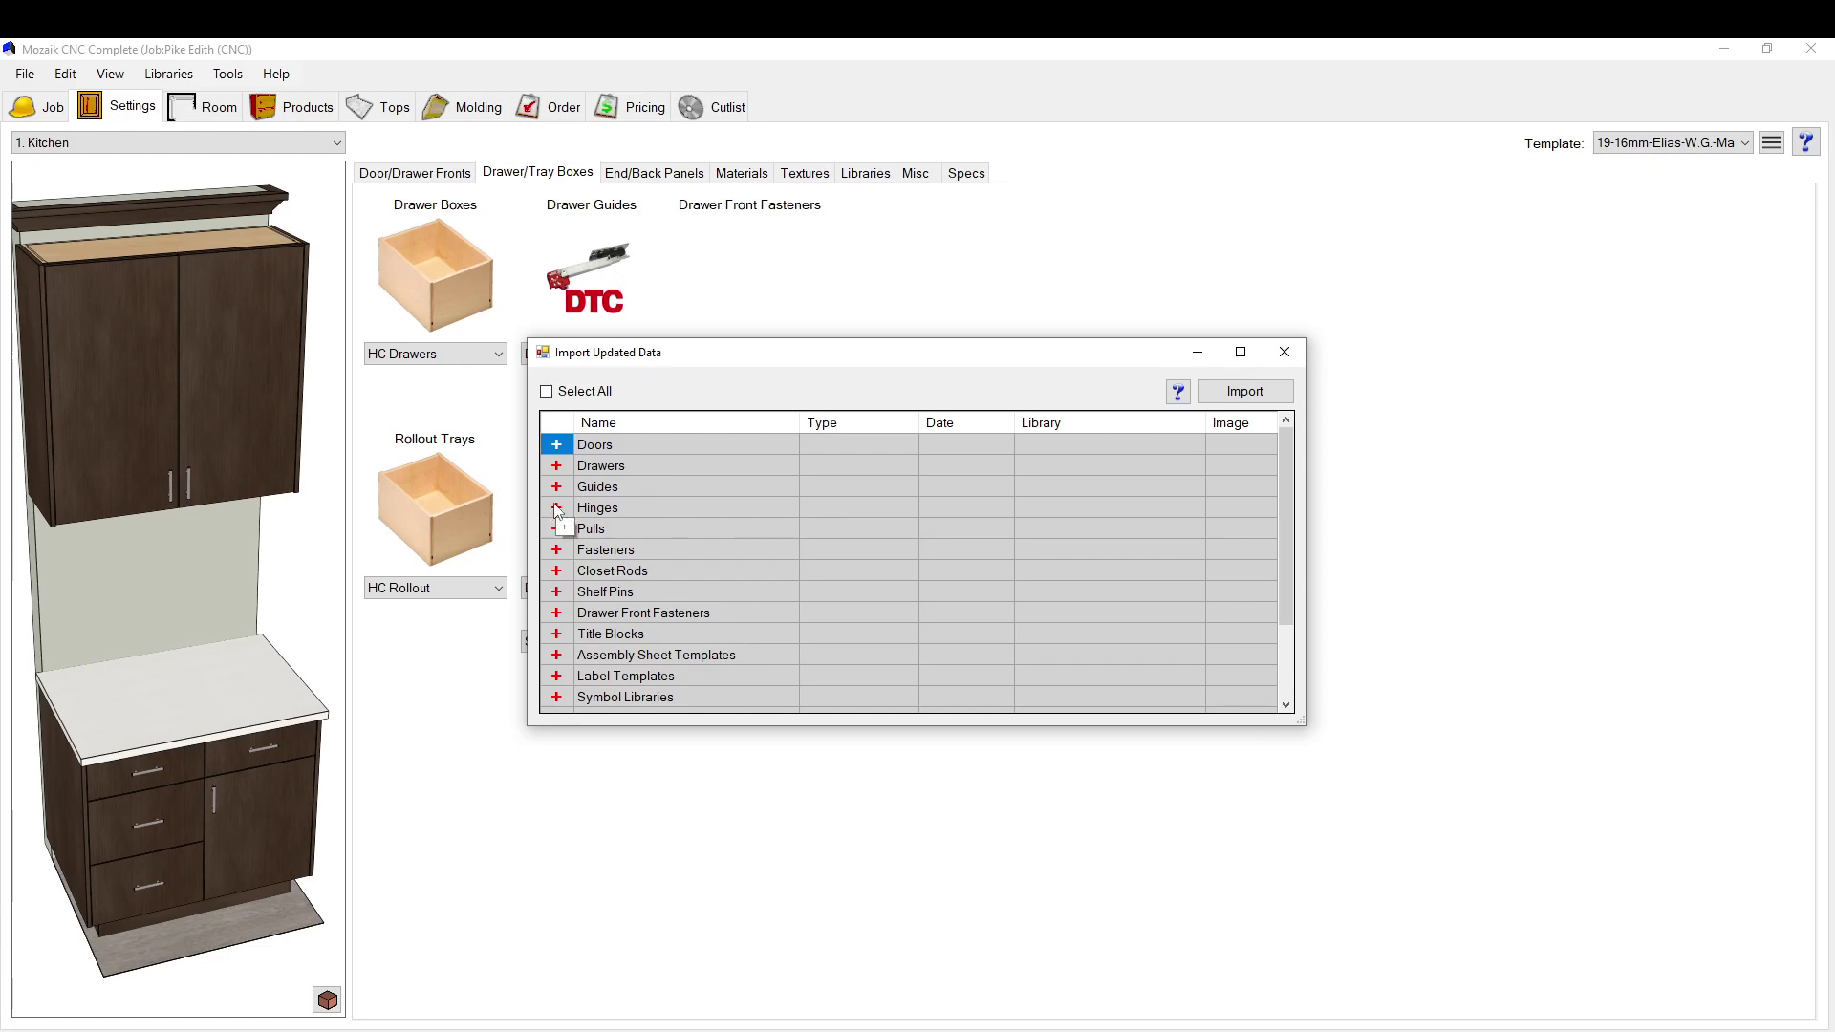
left_click(556, 508)
scroll(627, 578, "down", 1)
scroll(628, 578, "up", 1)
scroll(851, 580, "down", 1)
scroll(669, 554, "down", 2)
scroll(616, 564, "up", 1)
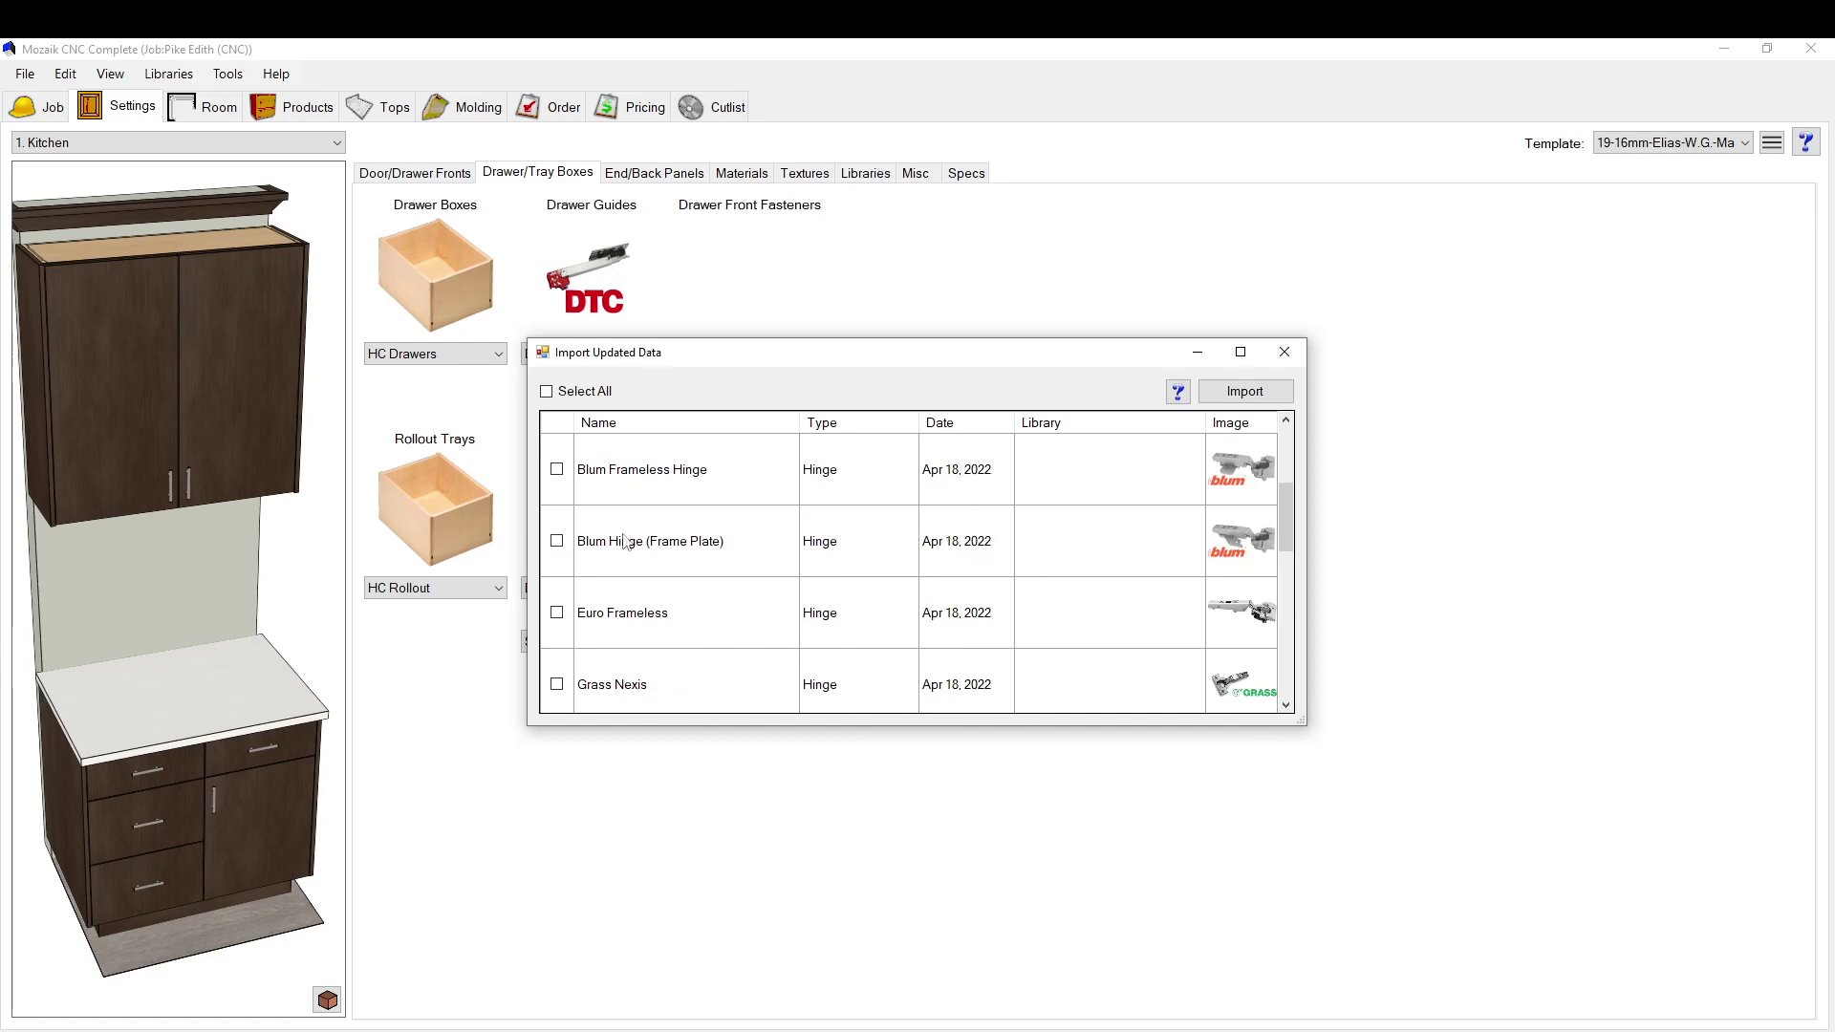
scroll(620, 543, "down", 3)
scroll(592, 535, "up", 5)
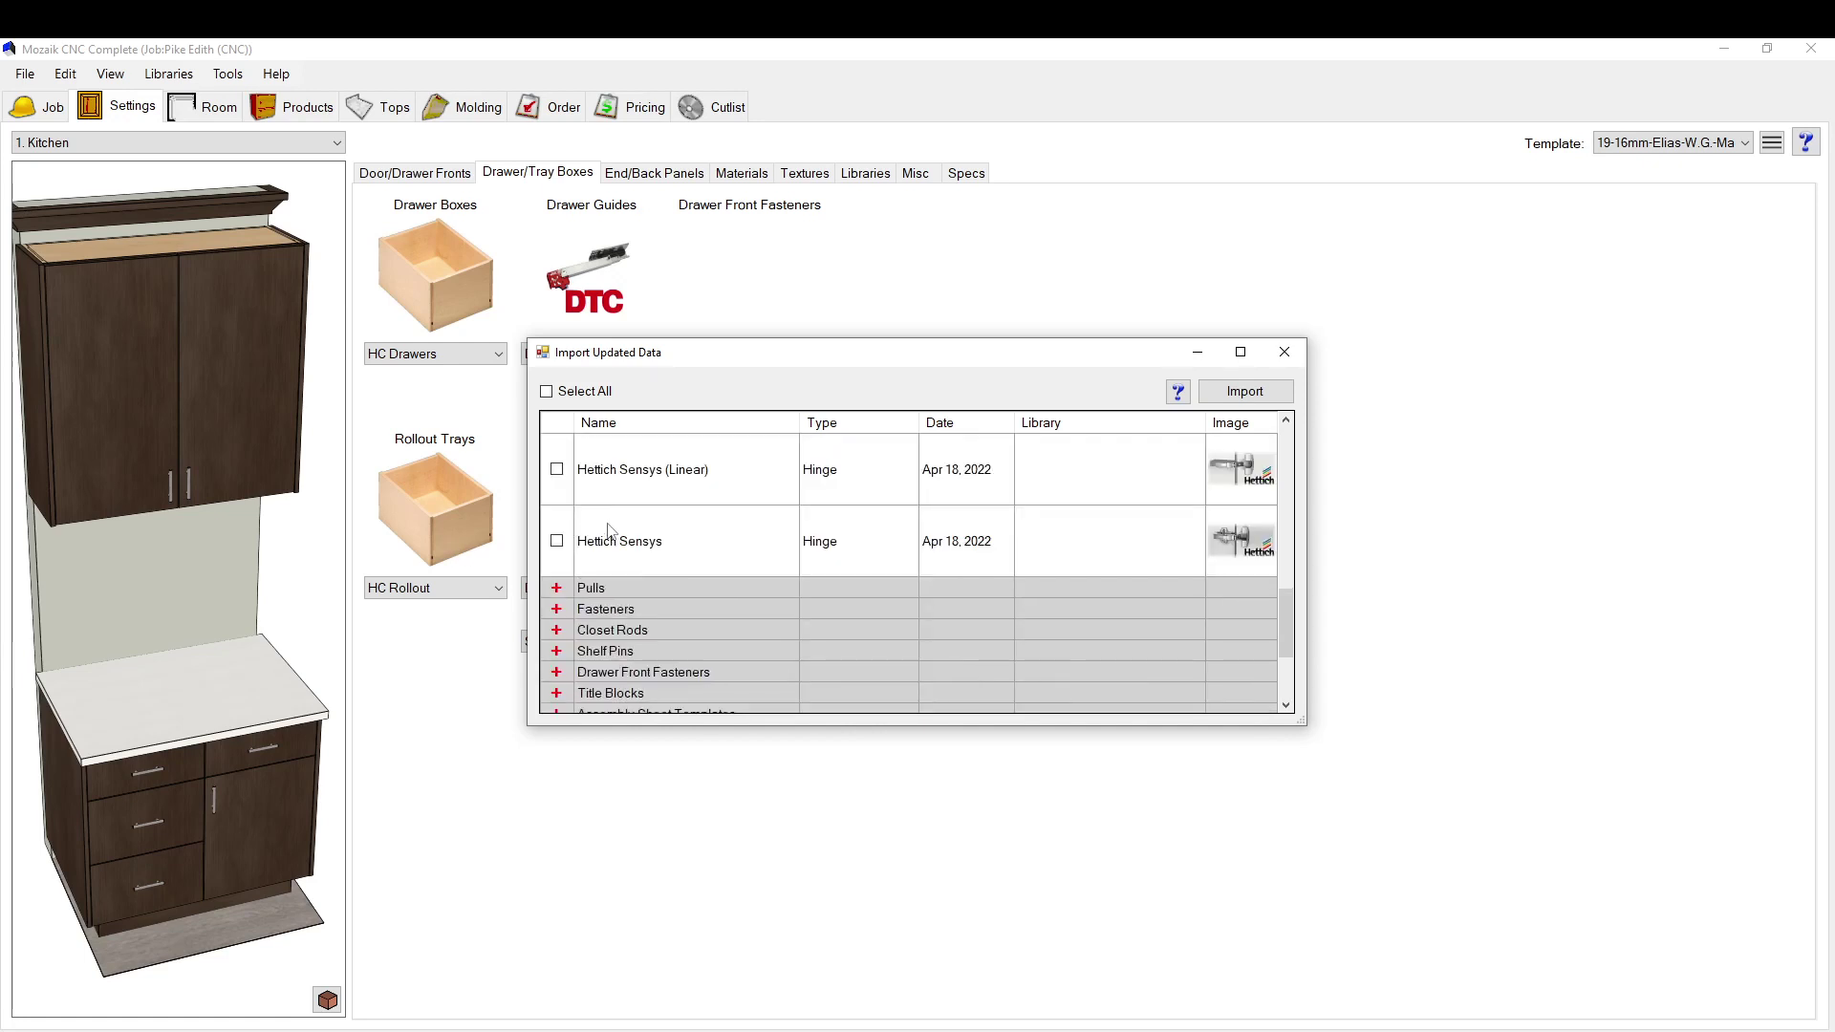
left_click(557, 508)
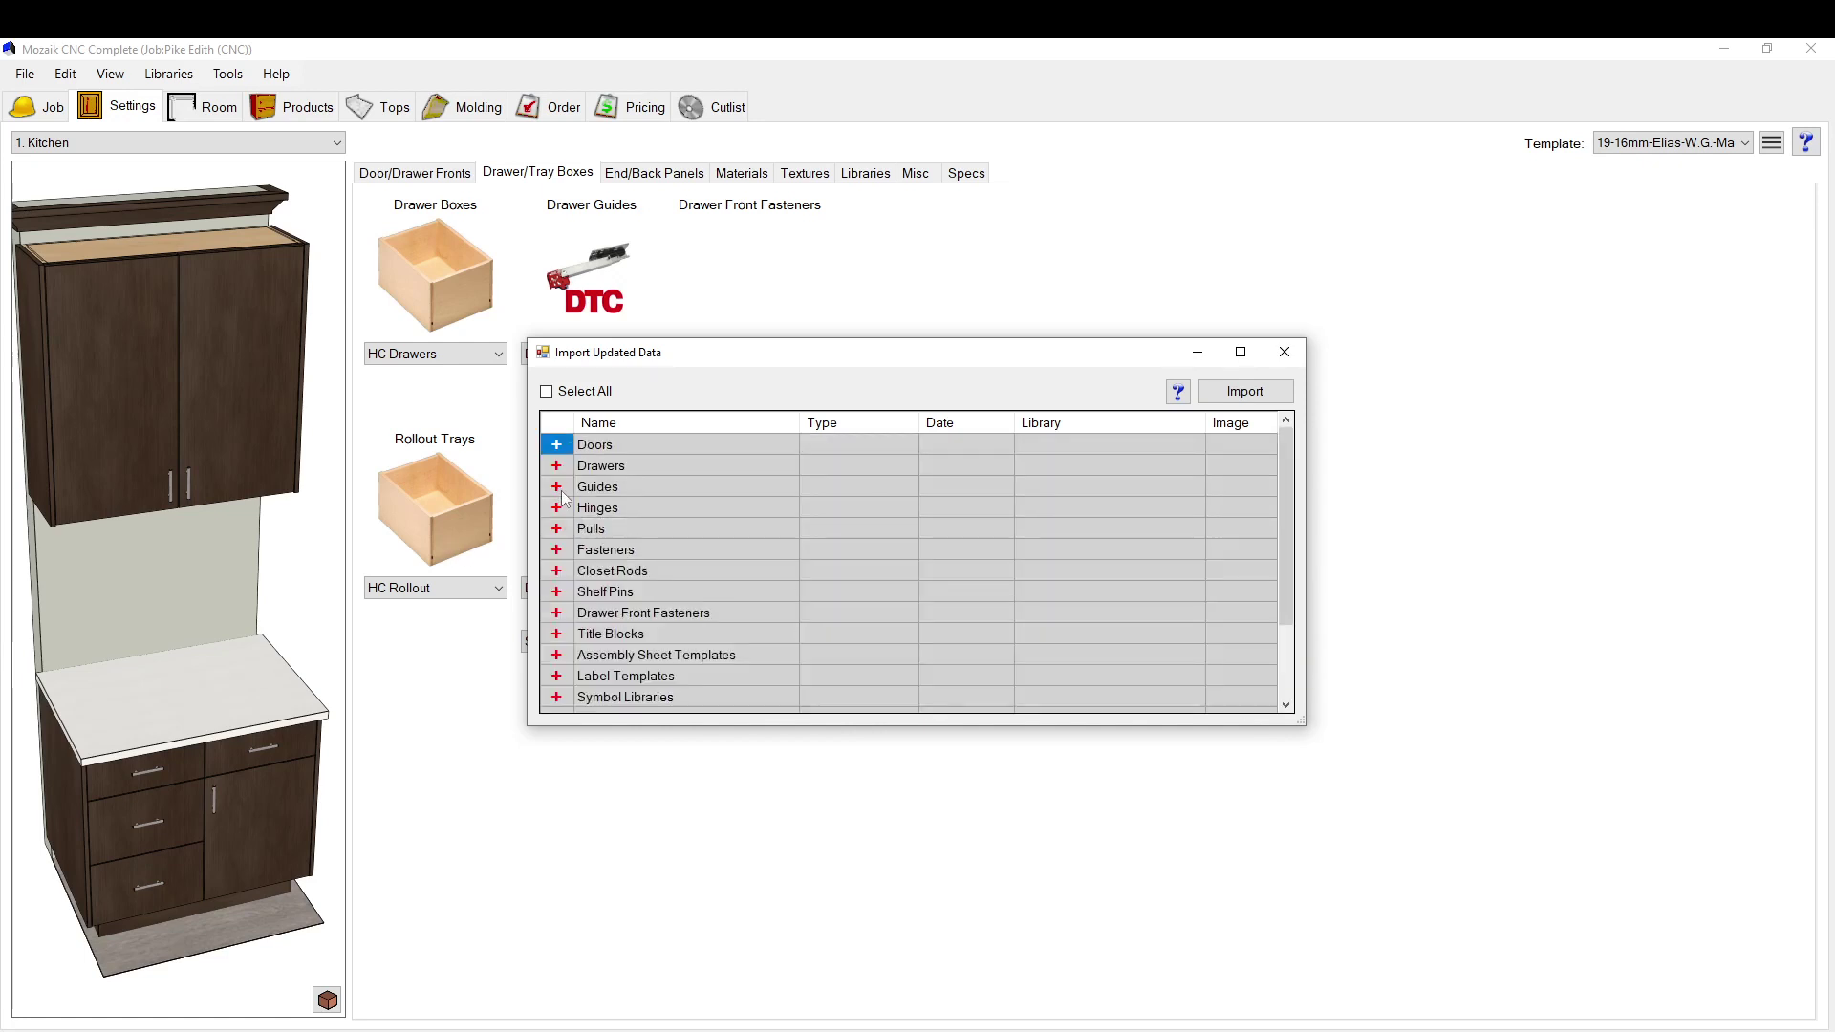
left_click(556, 486)
scroll(630, 564, "down", 8)
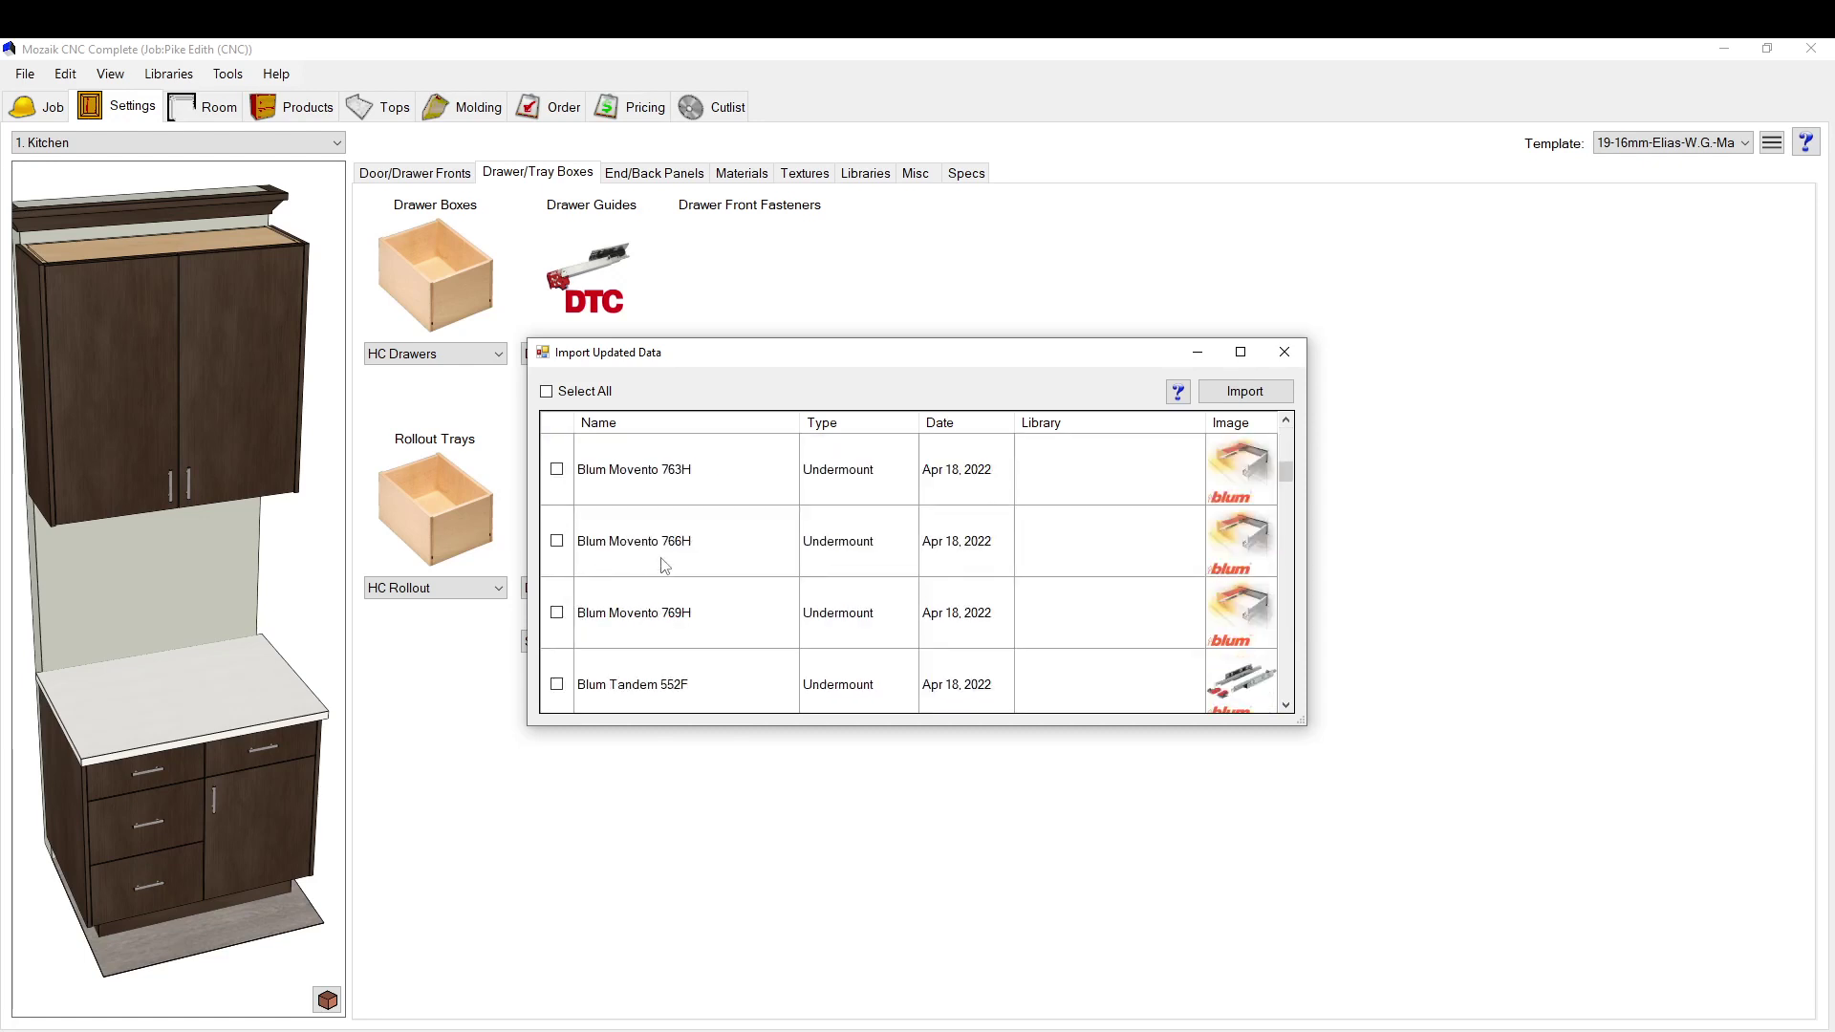
scroll(631, 540, "down", 8)
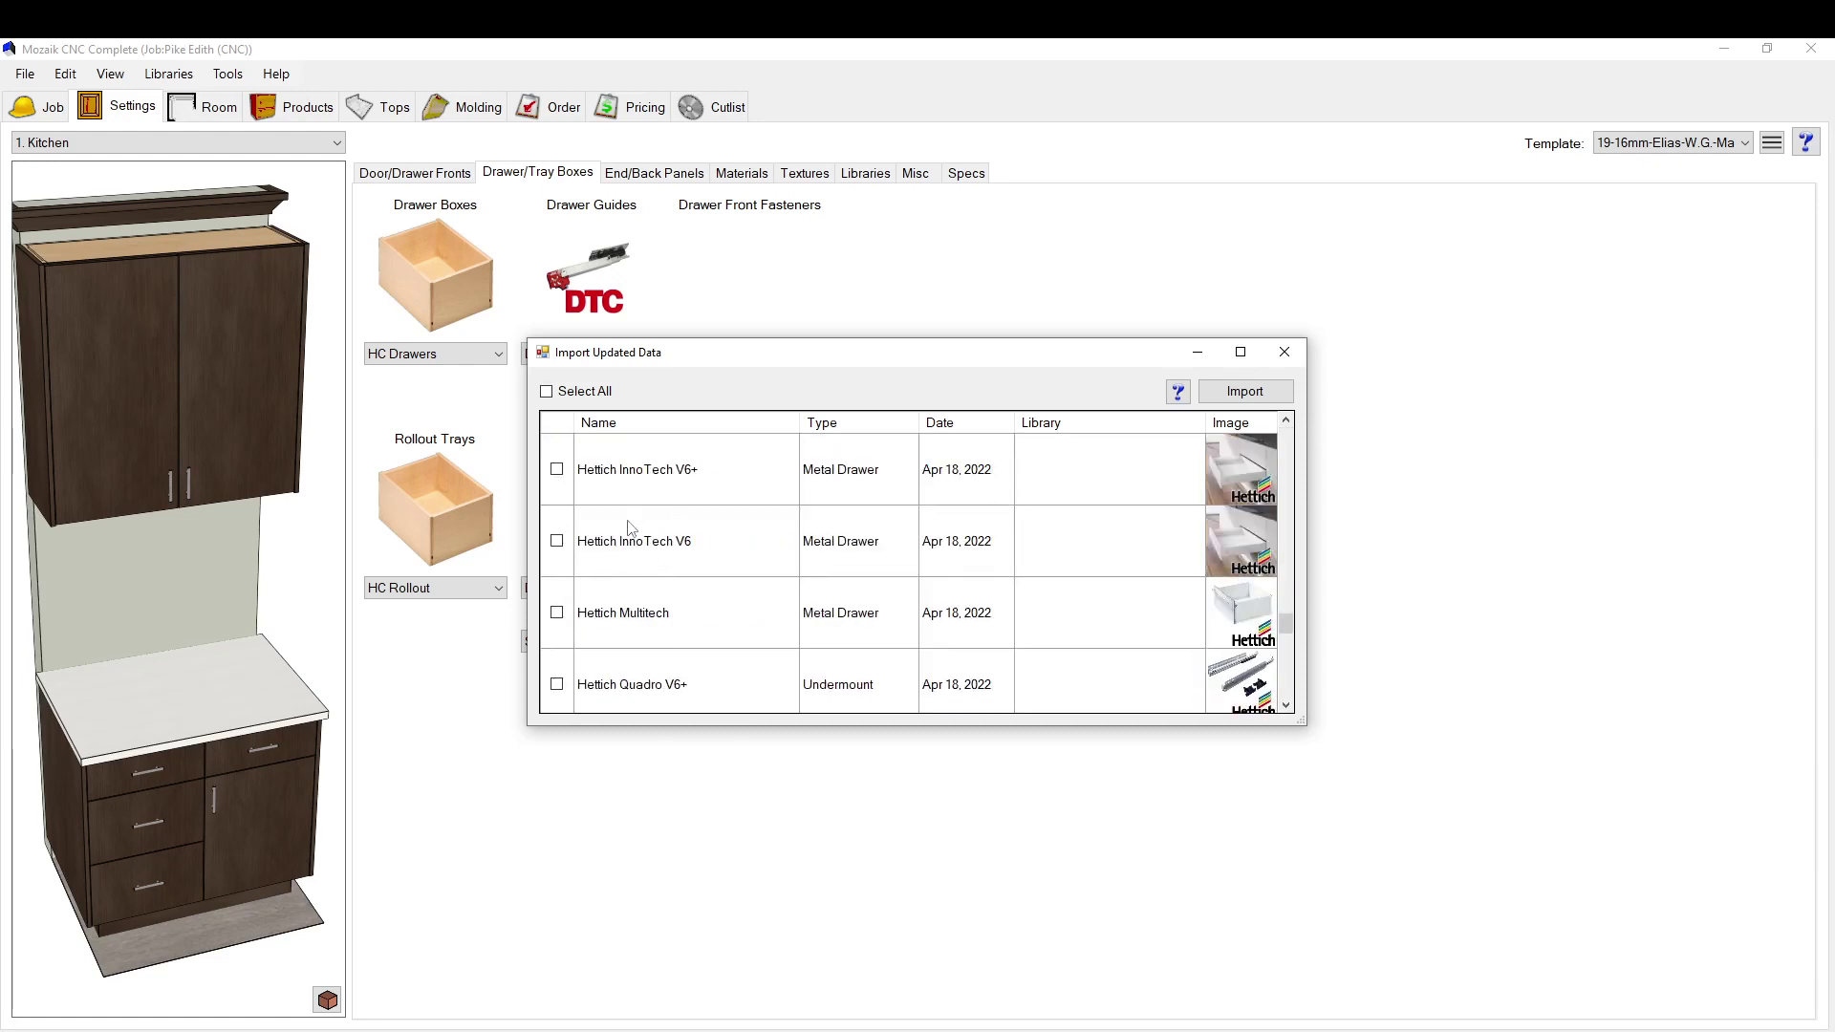
scroll(650, 574, "up", 6)
scroll(742, 638, "up", 6)
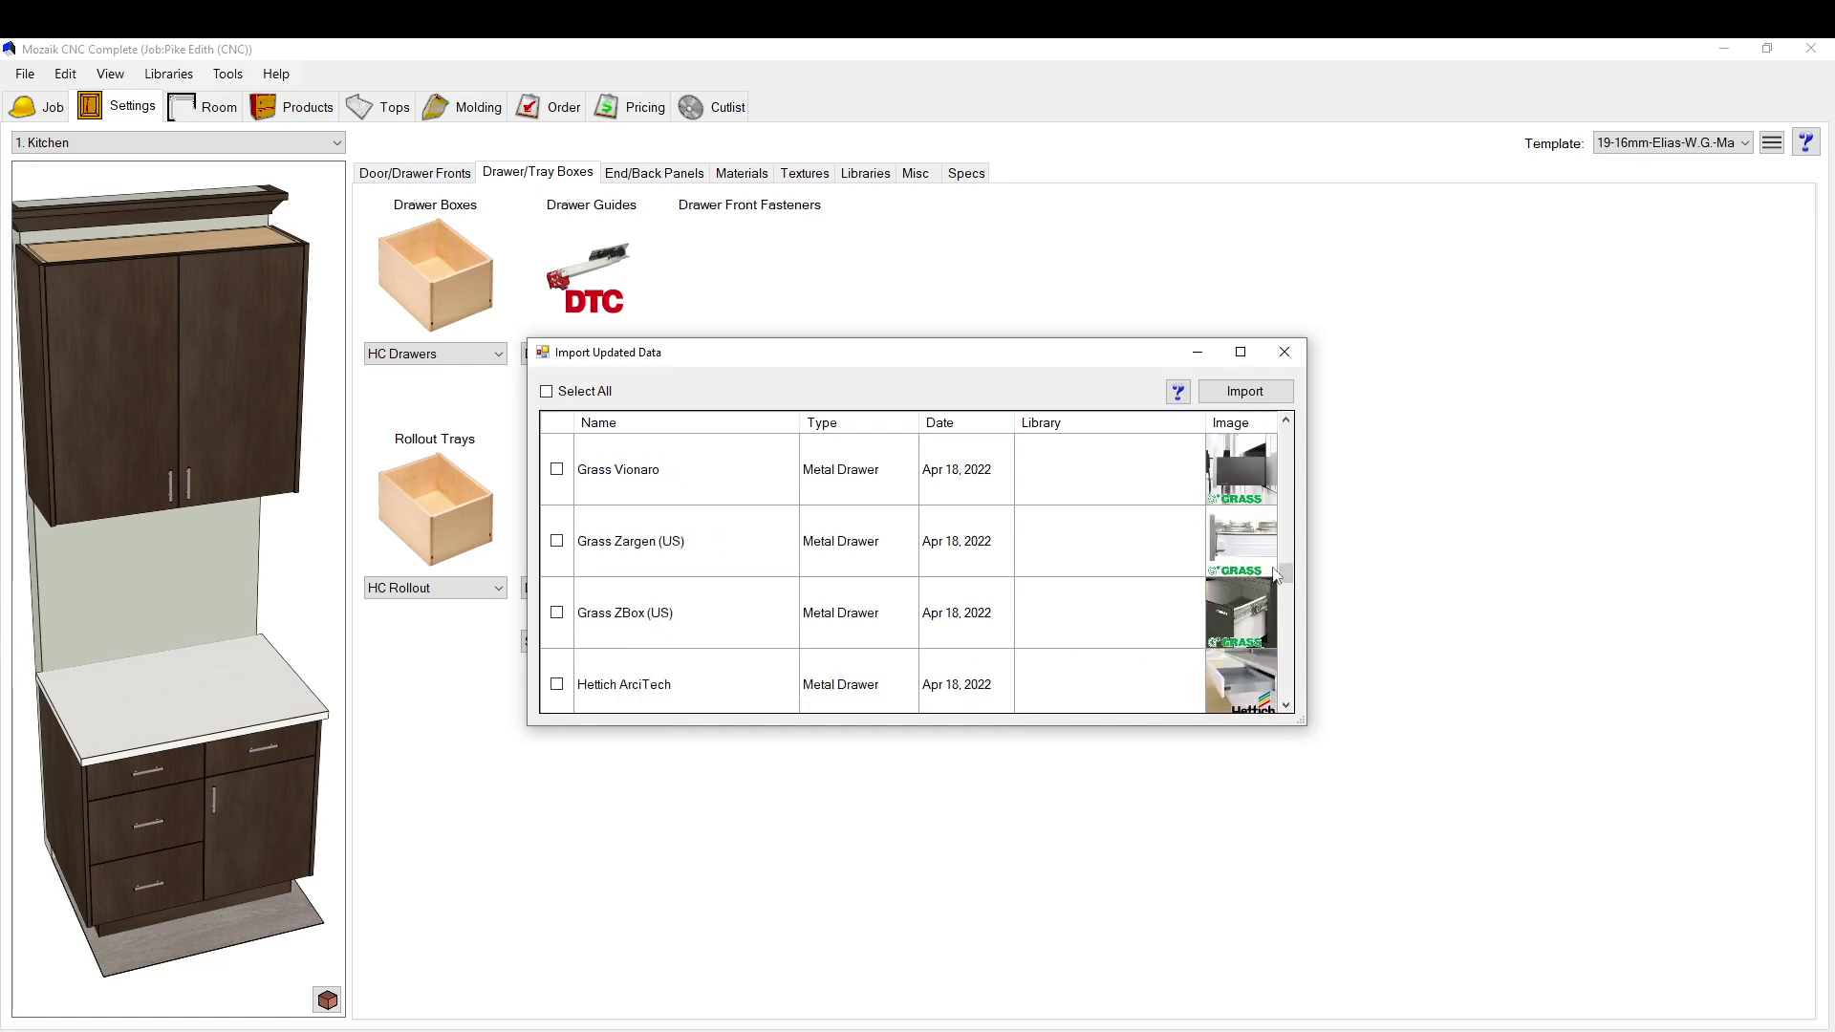
scroll(1218, 579, "up", 6)
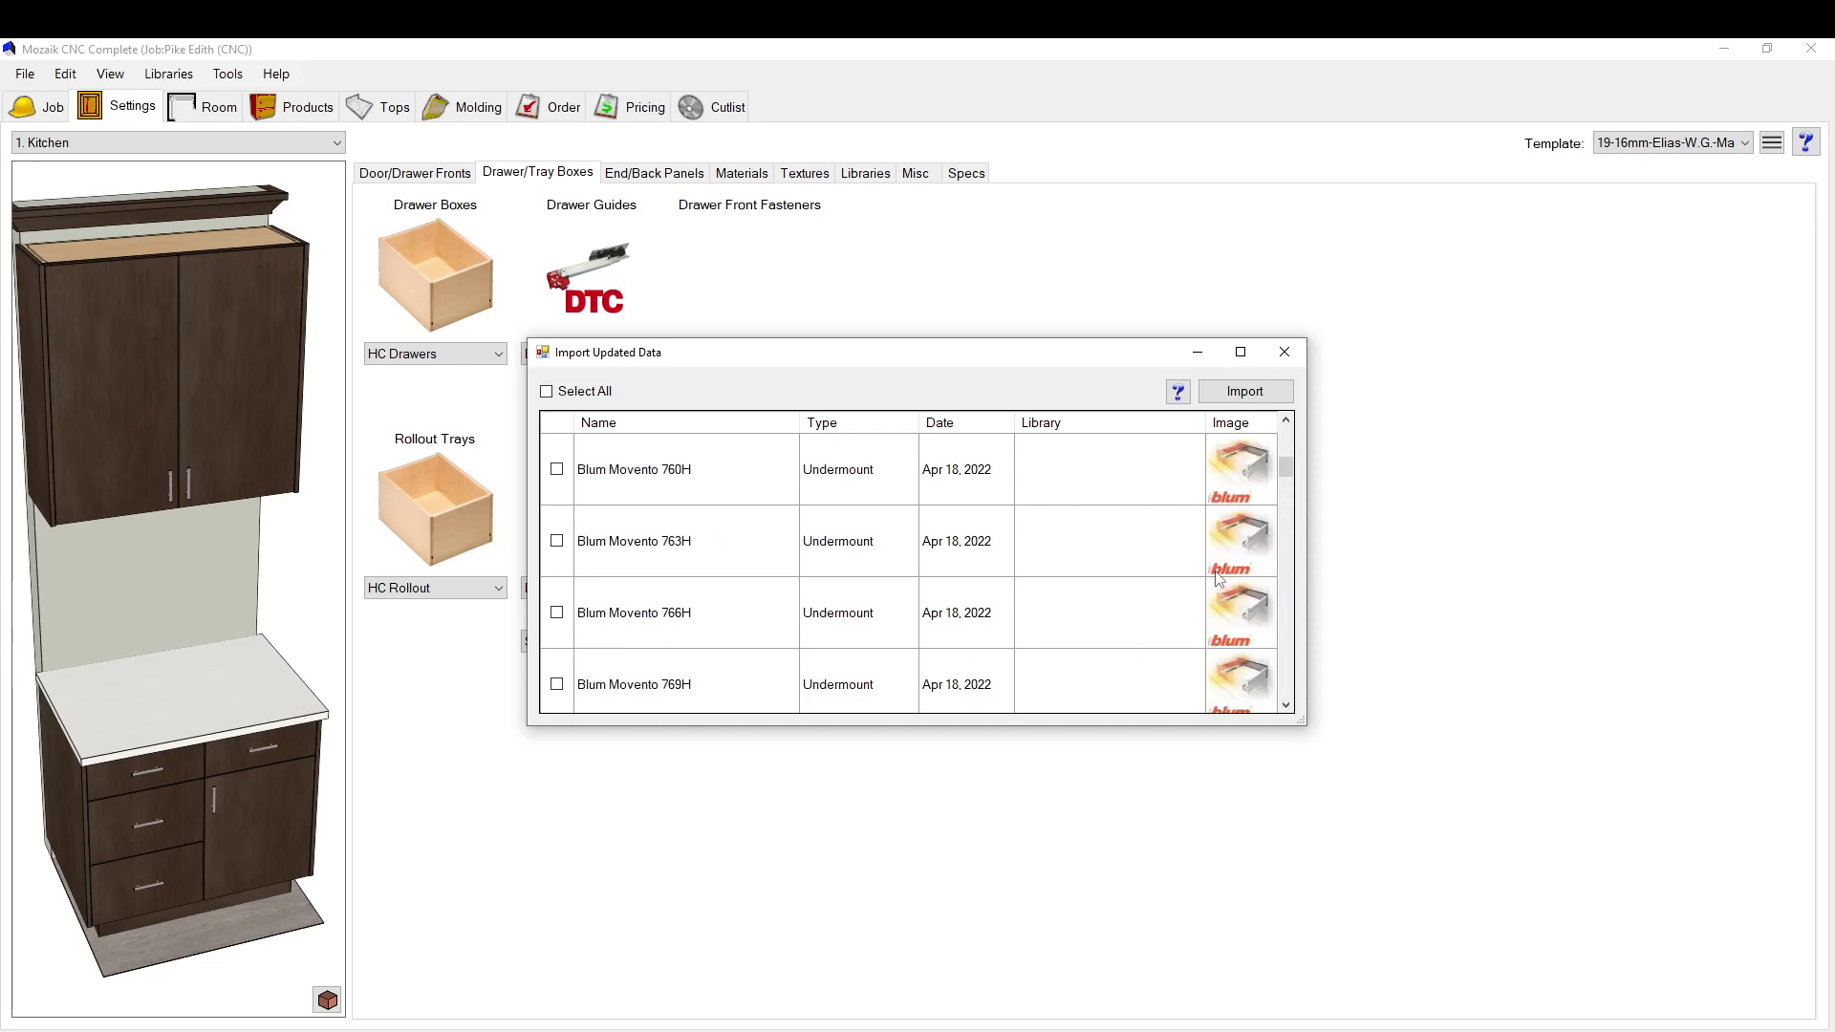
scroll(1218, 579, "up", 3)
scroll(1218, 577, "down", 4)
scroll(970, 550, "up", 4)
scroll(1207, 520, "down", 10)
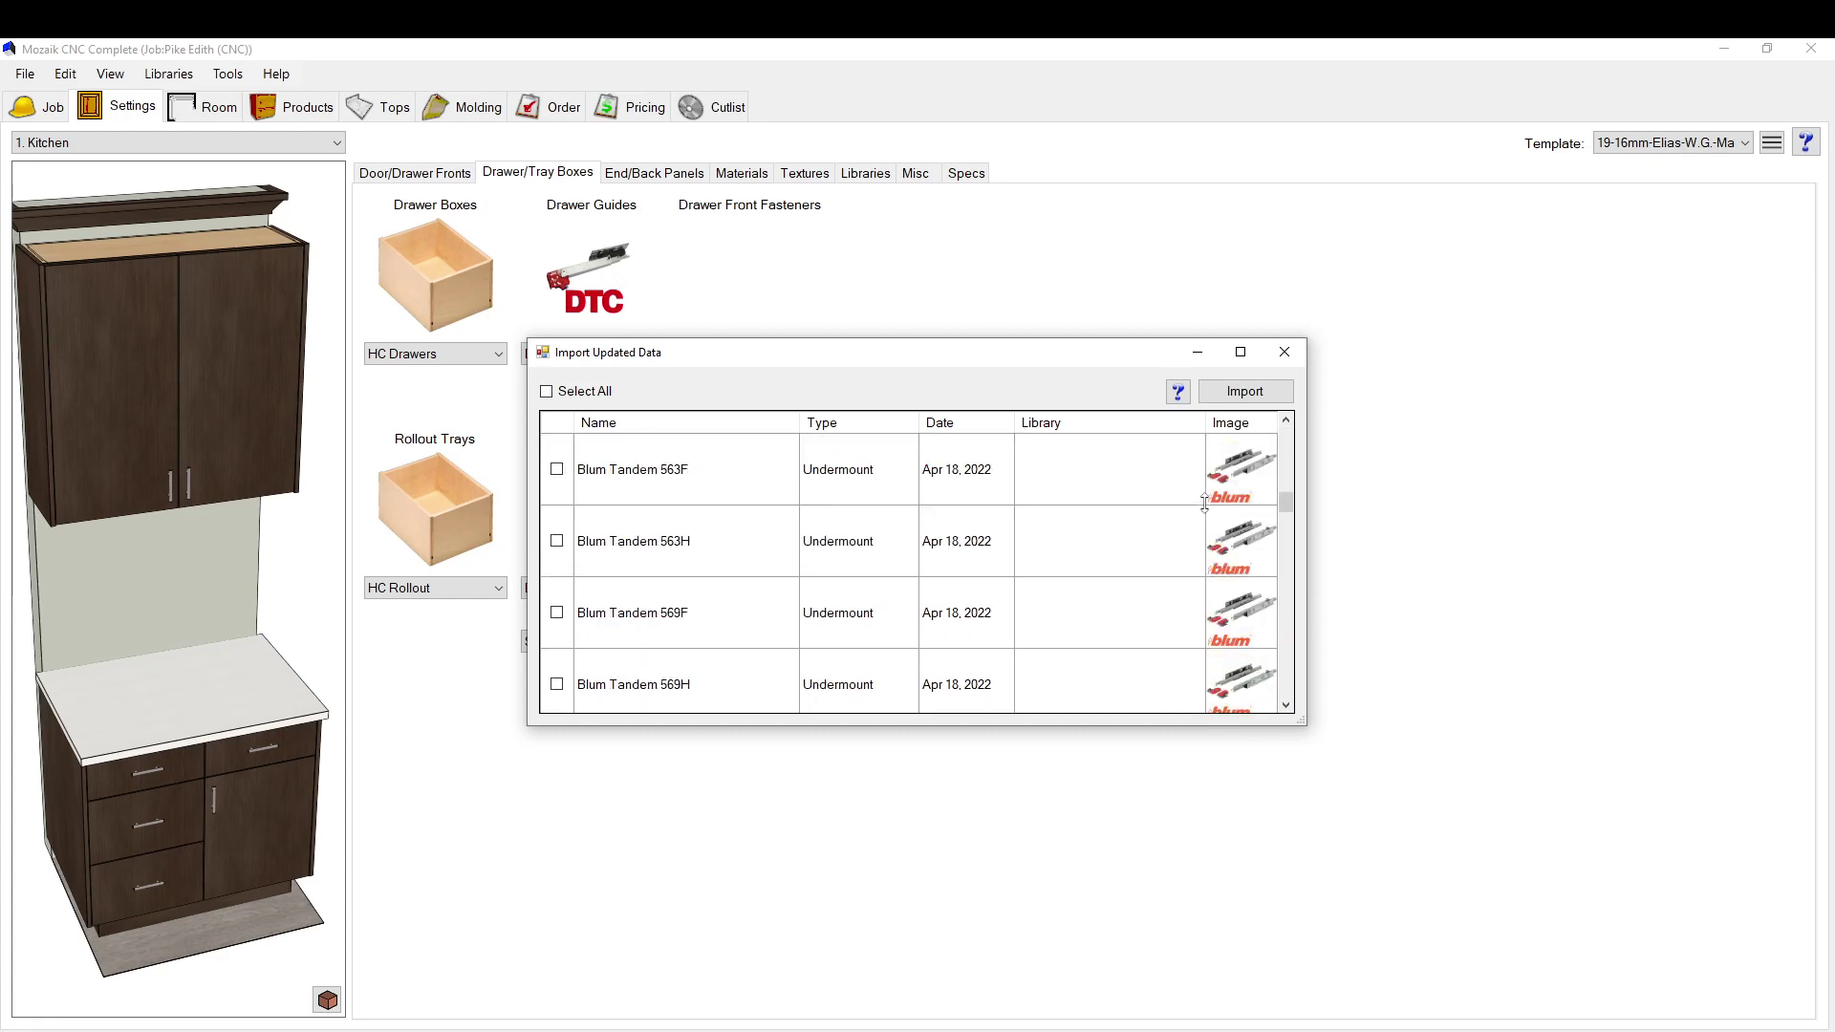
scroll(1212, 510, "down", 3)
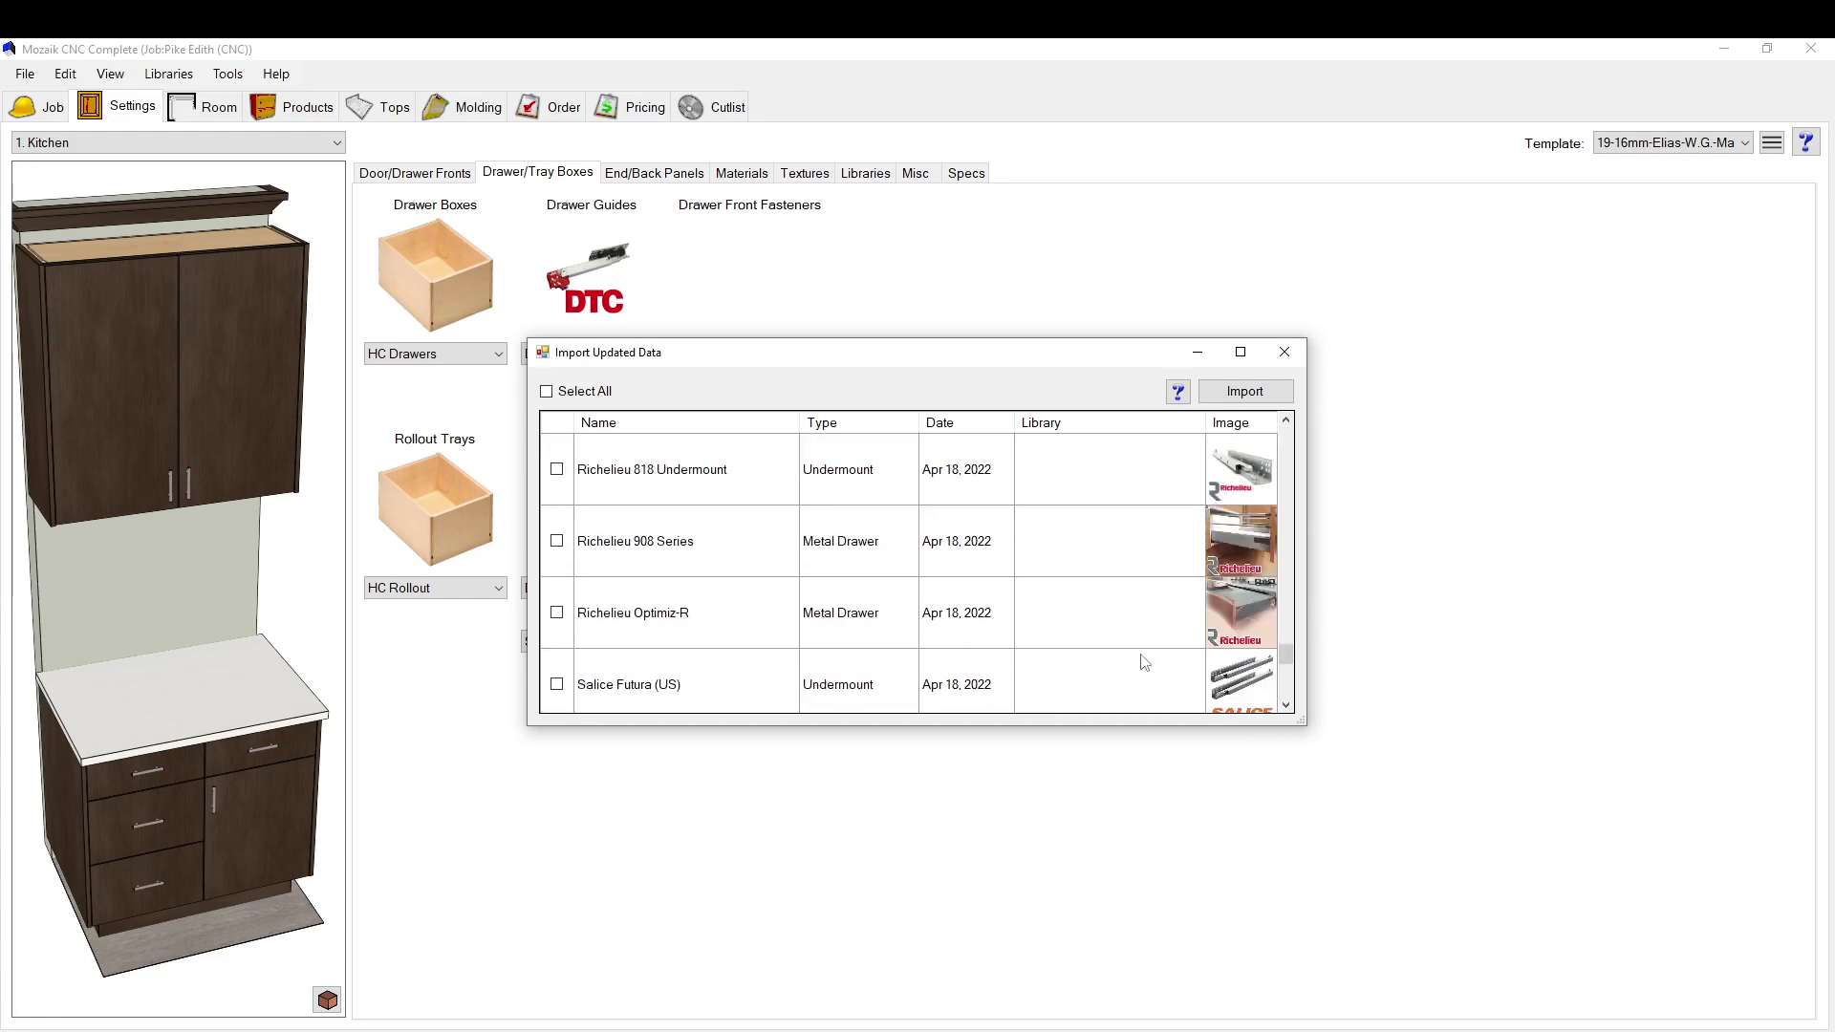
scroll(1089, 659, "down", 3)
scroll(1120, 631, "up", 3)
scroll(1120, 633, "down", 2)
scroll(1090, 640, "up", 2)
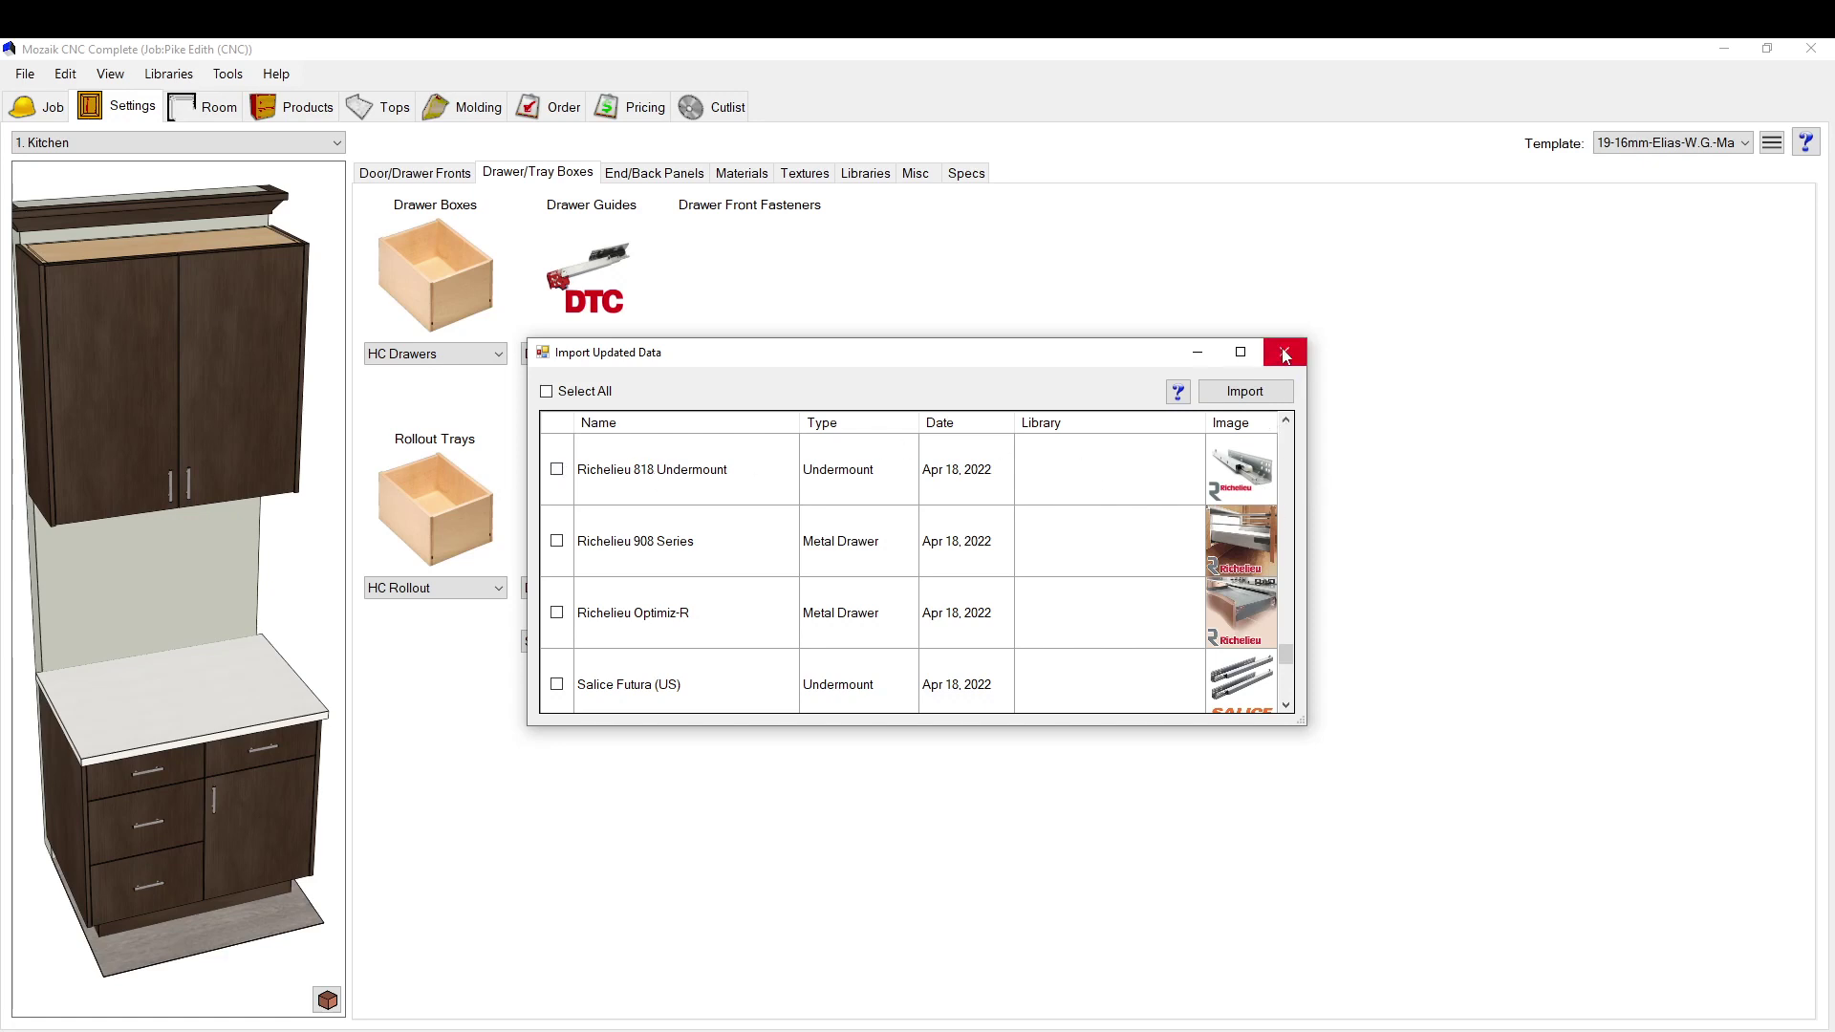
left_click_drag(647, 363, 960, 441)
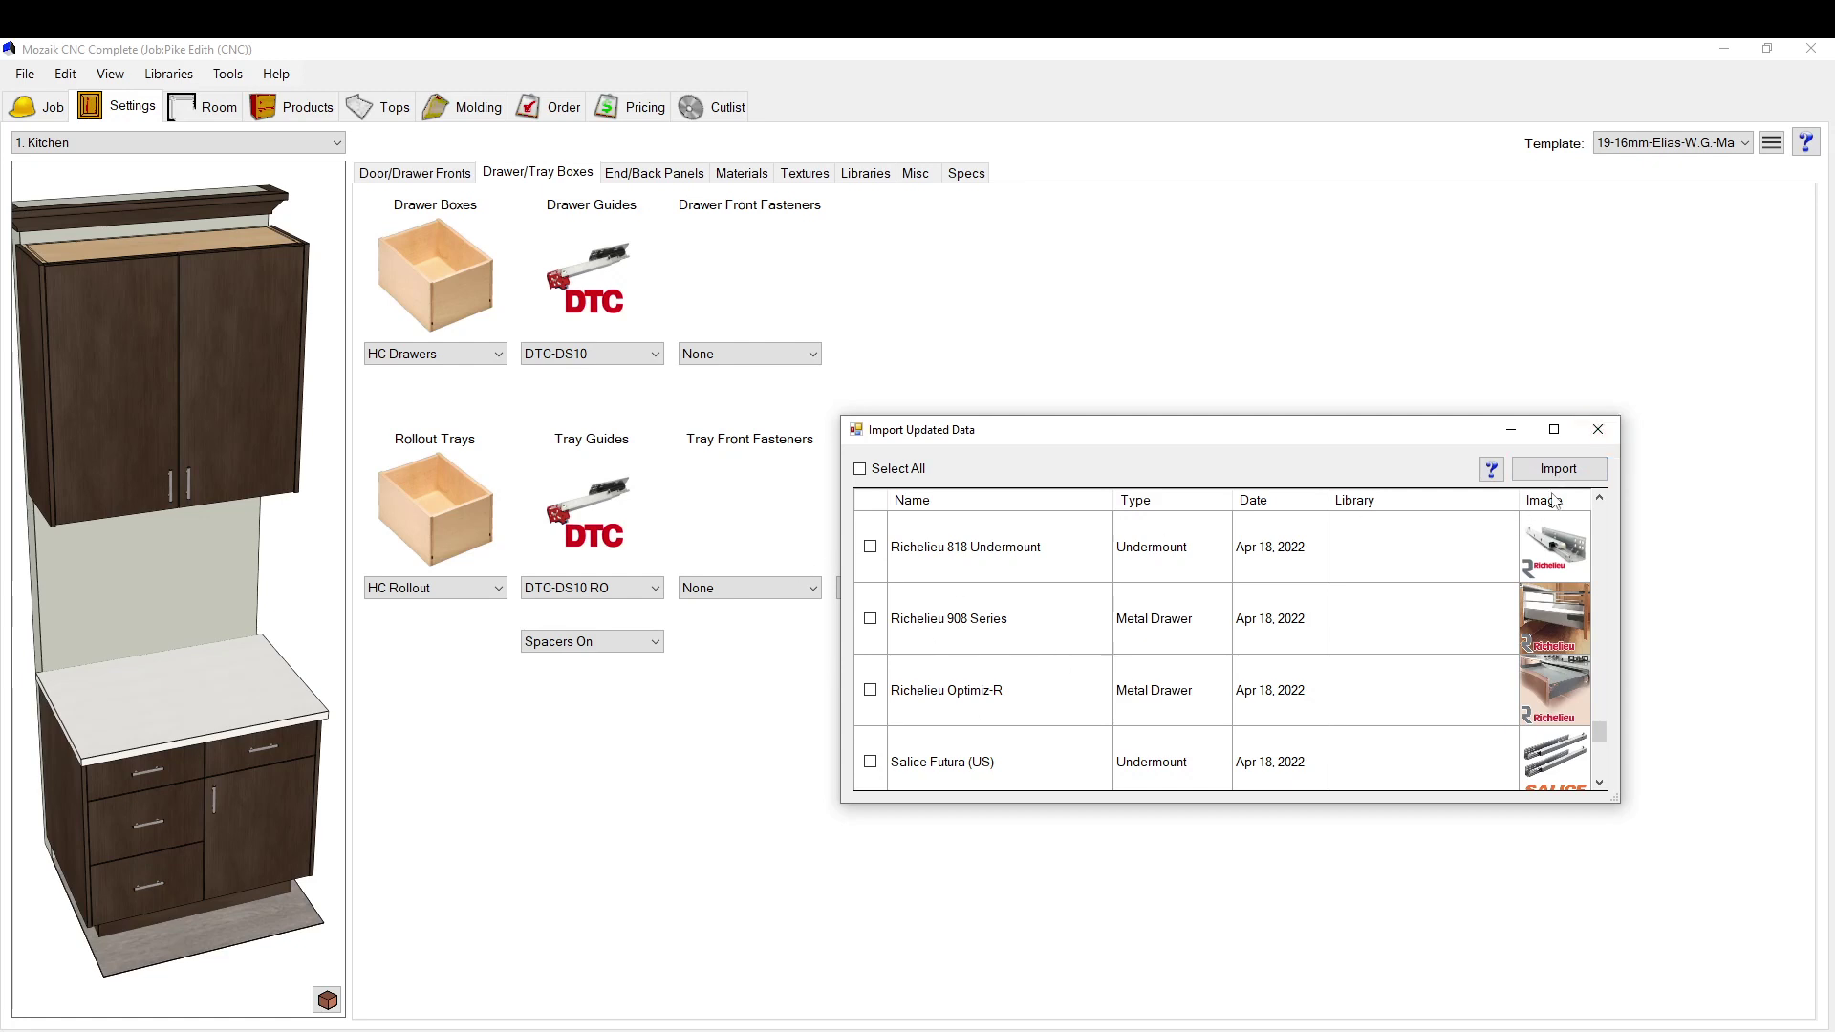
key("Escape")
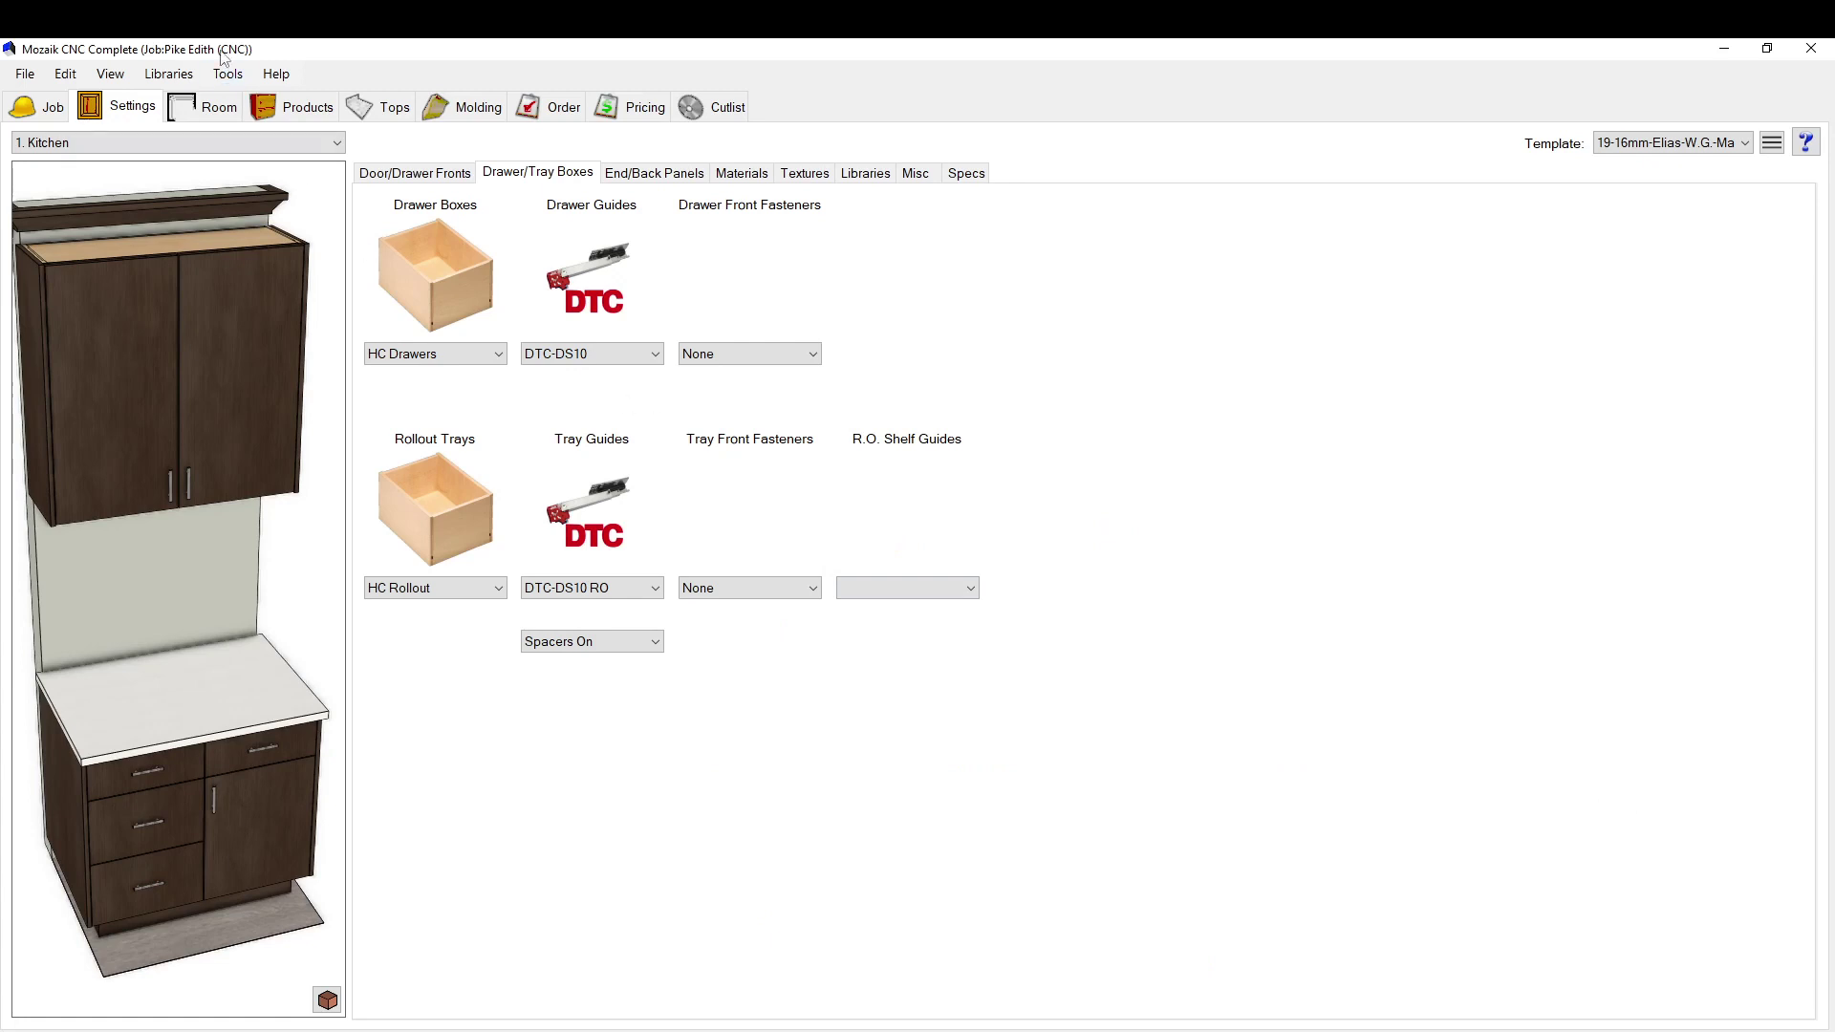
Step: Reopen Import Updated Data from the Help menu and show its Guides items
left_click(276, 74)
mouse_move(225, 77)
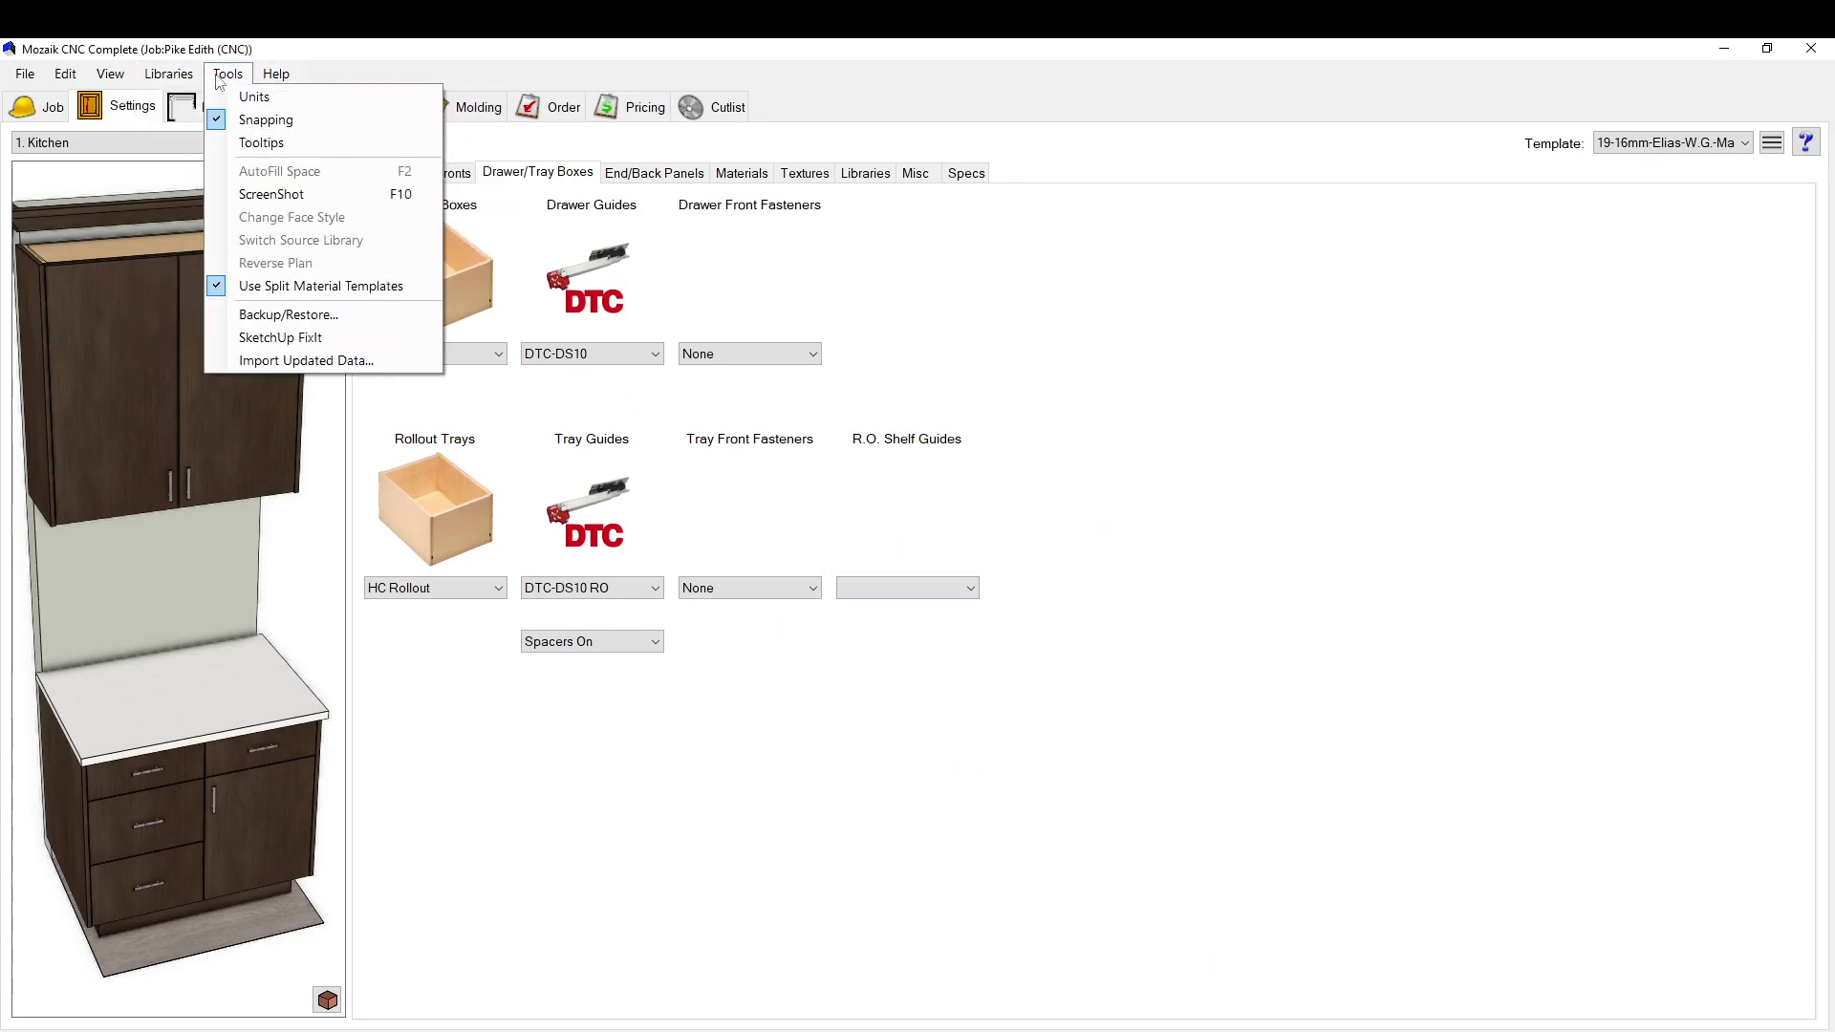
left_click(278, 361)
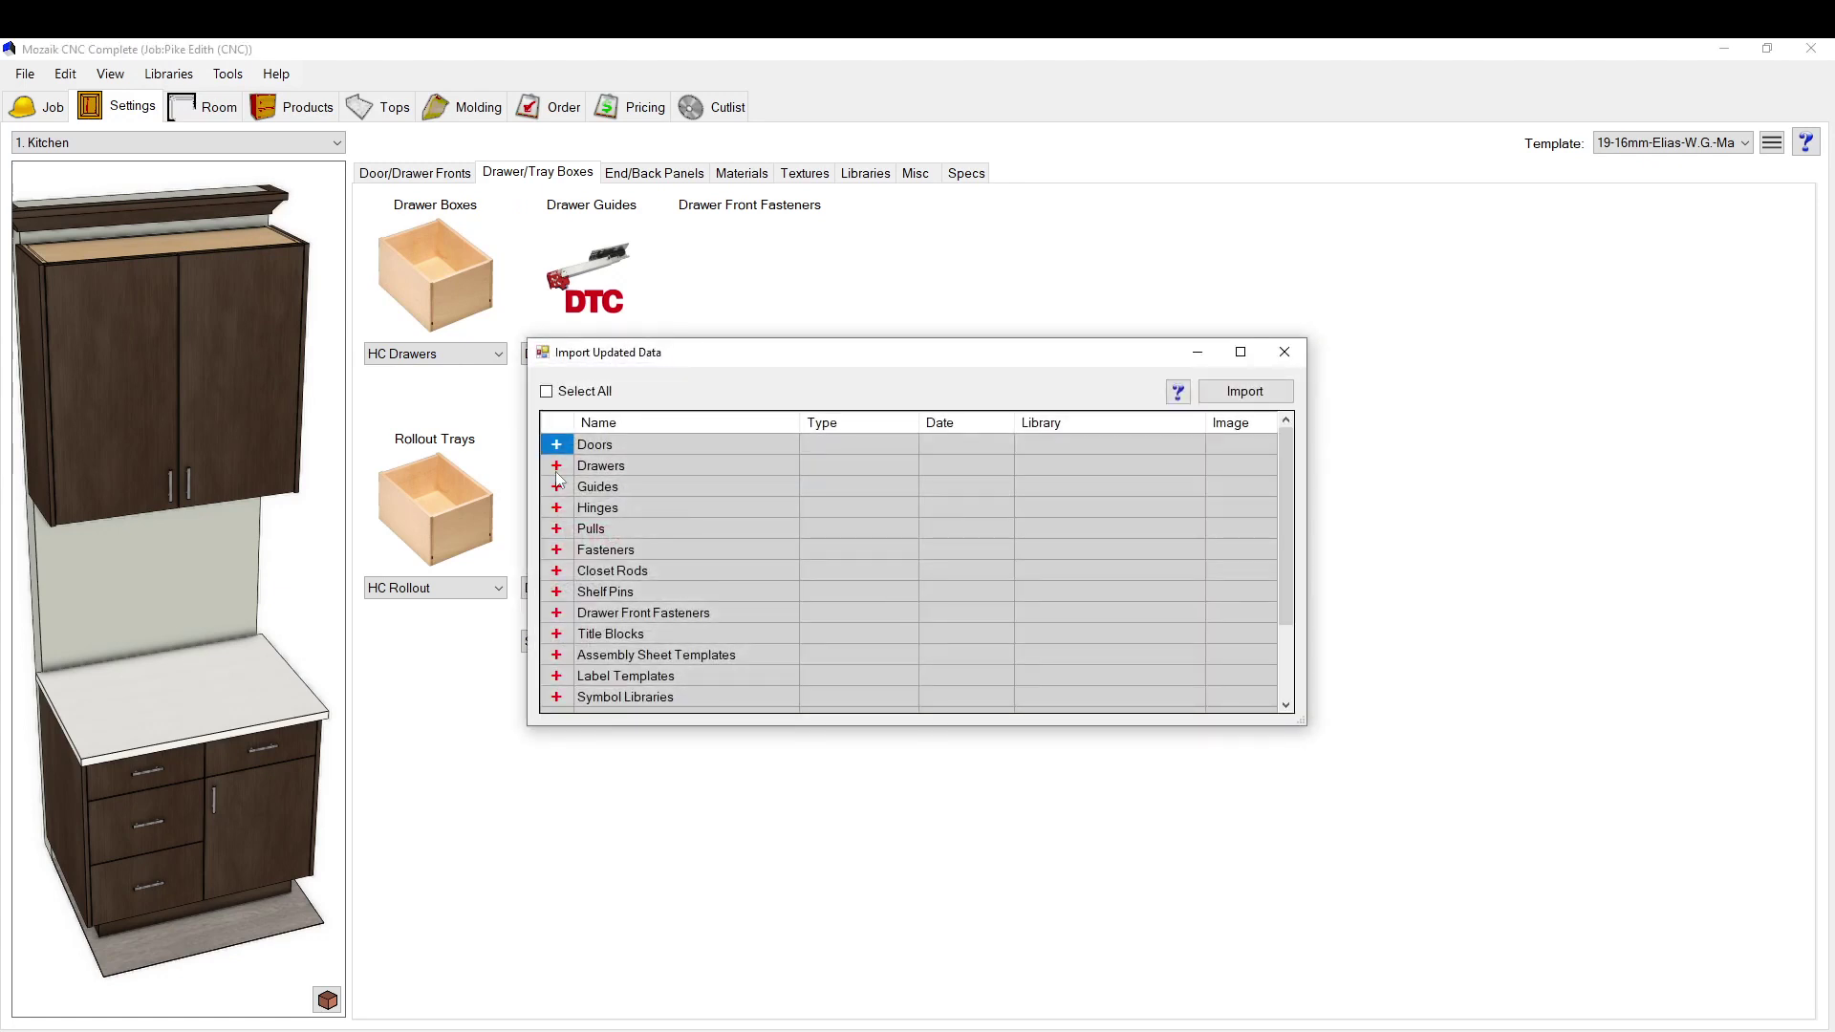
left_click(556, 486)
Step: Look through the importable Guides items, then close the Import Updated Data dialog
scroll(707, 573, "down", 10)
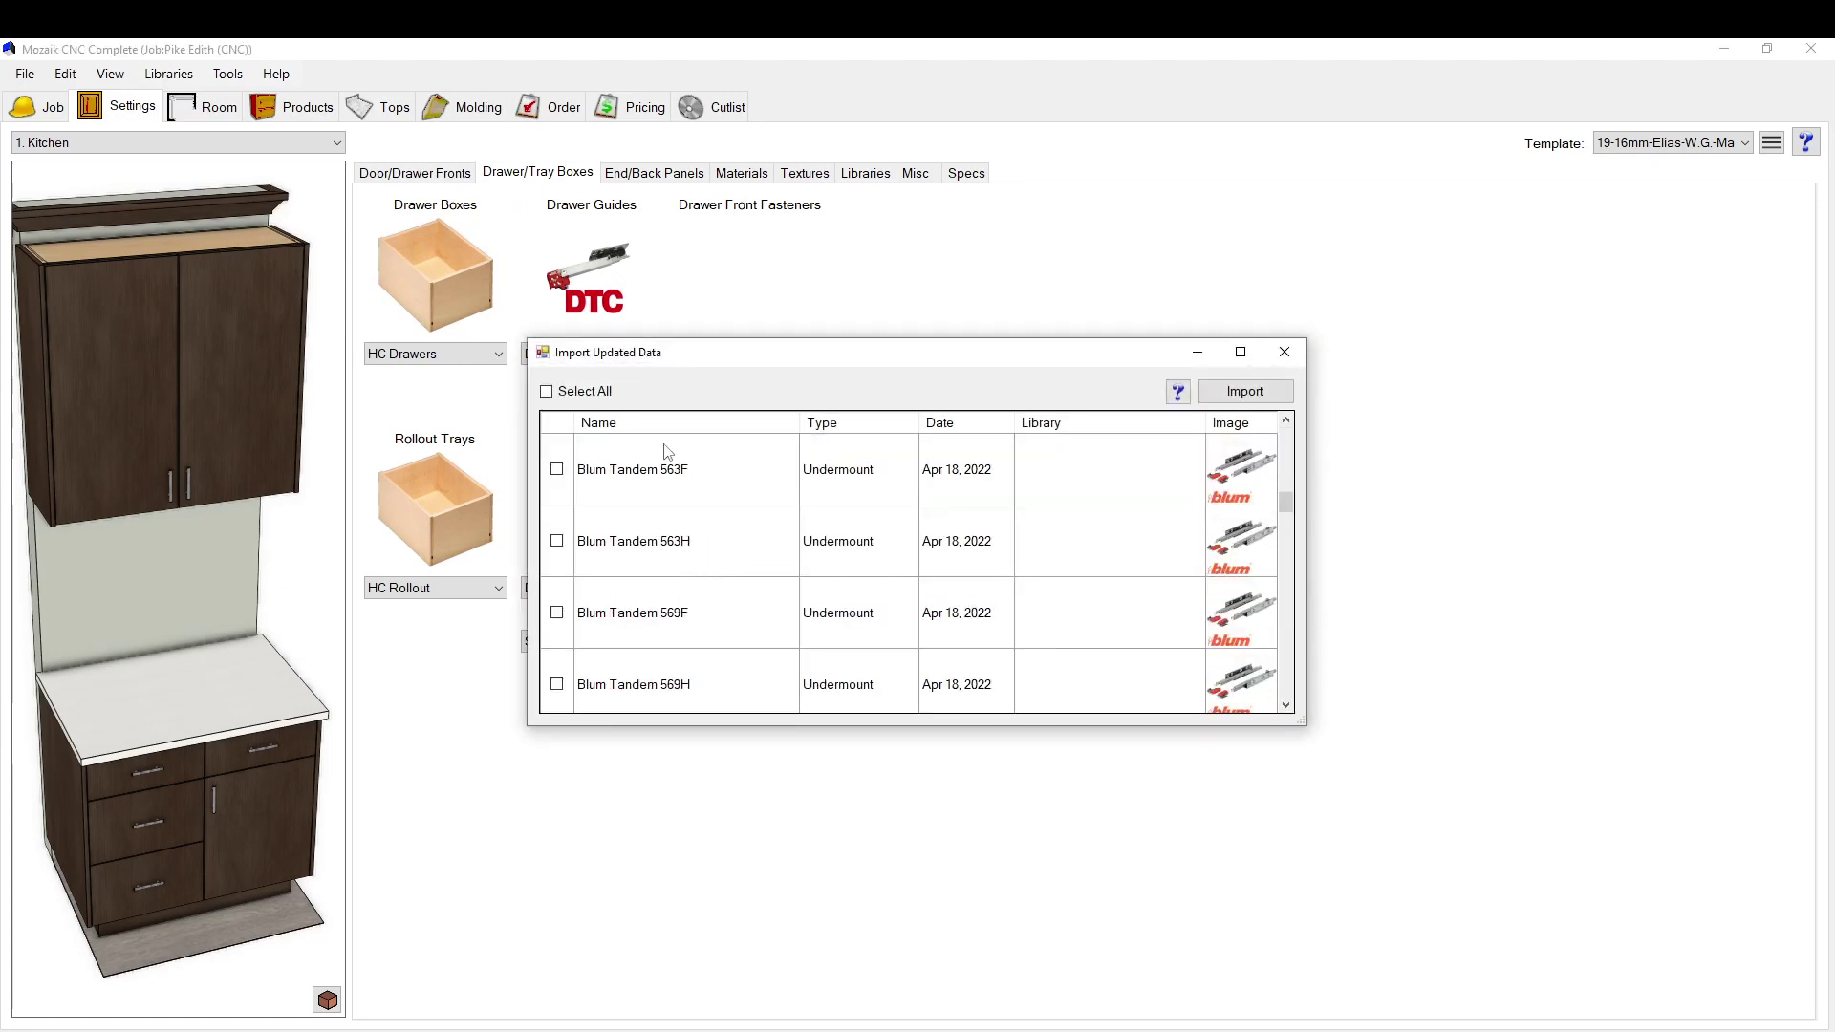
scroll(660, 573, "down", 8)
scroll(698, 611, "up", 4)
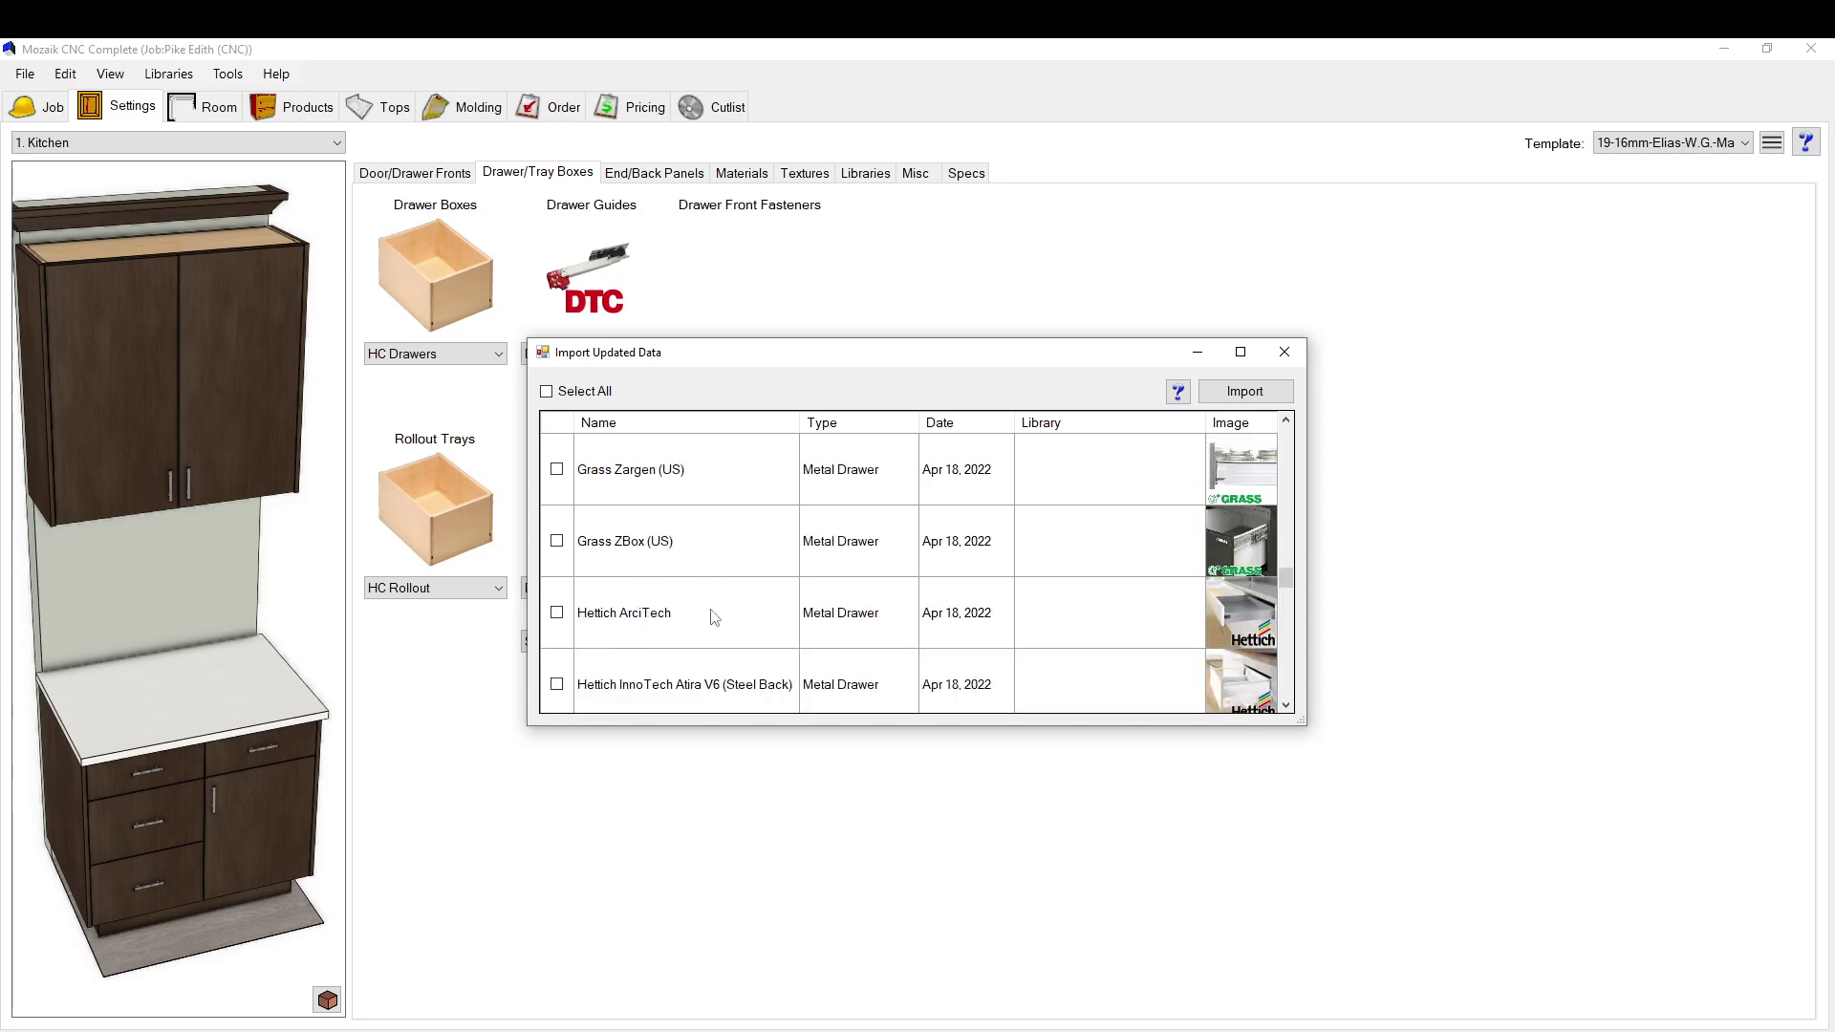
scroll(715, 613, "up", 6)
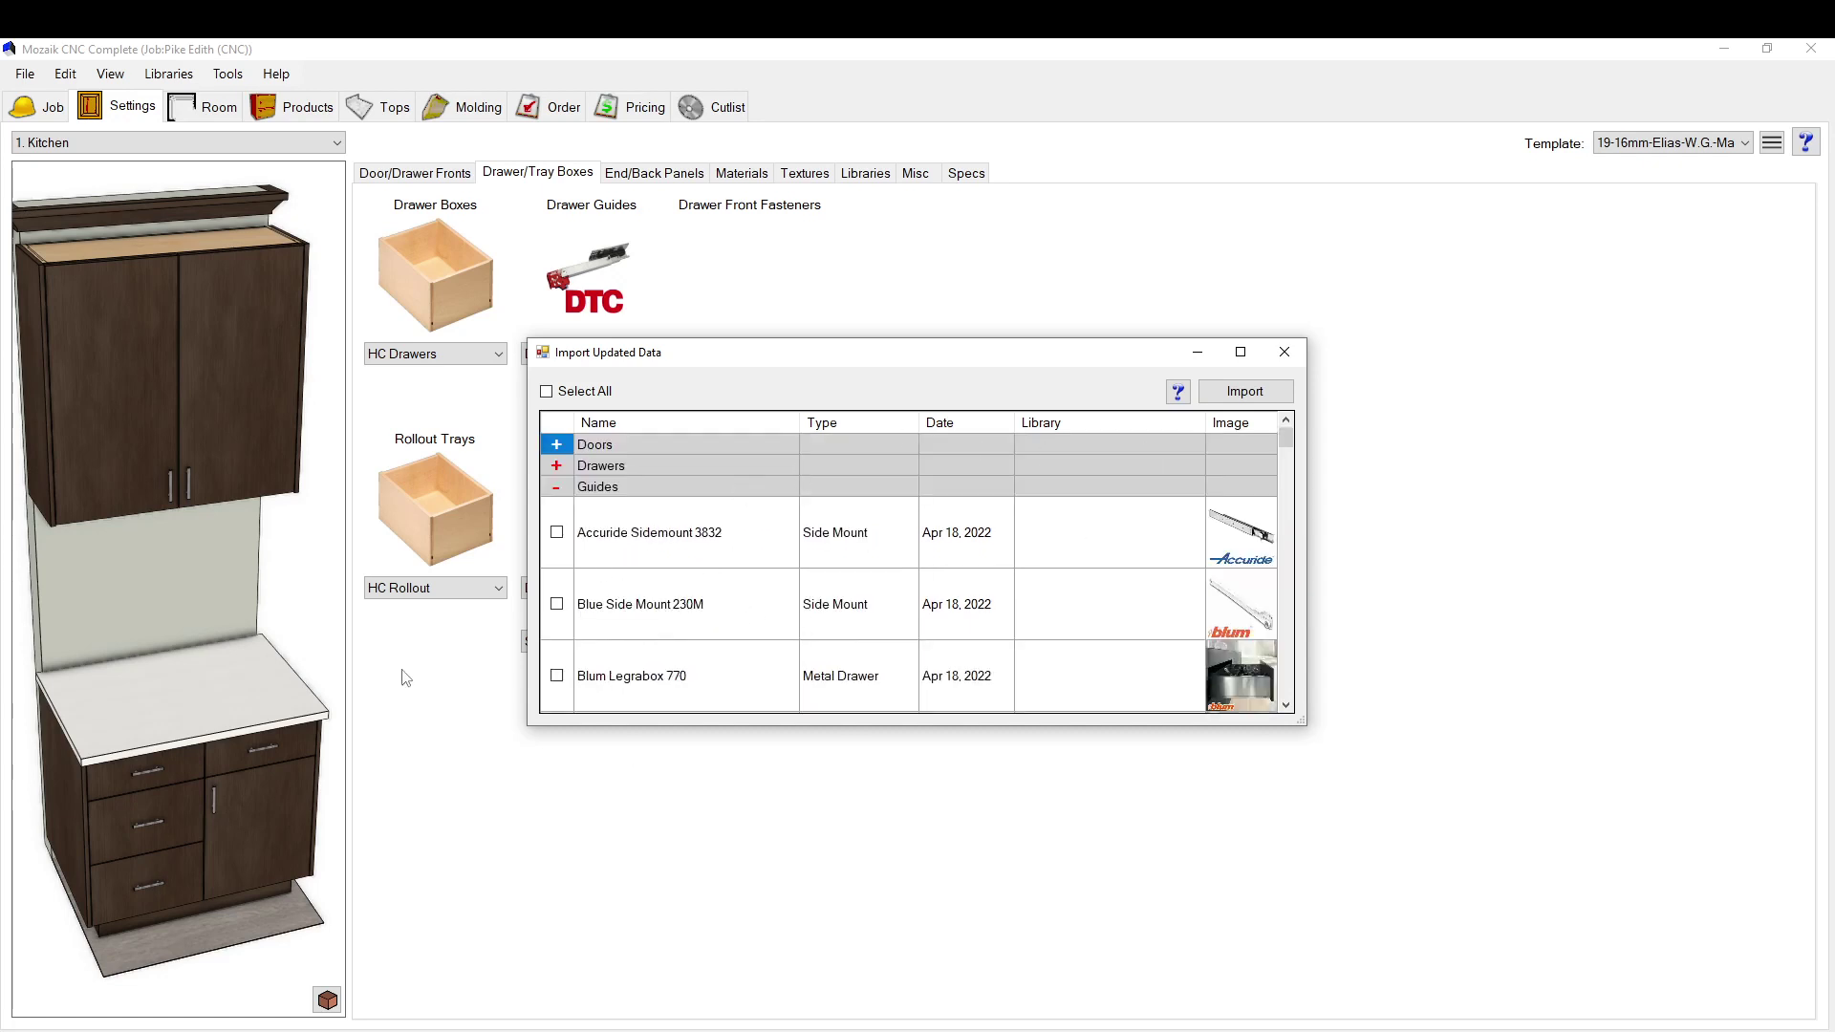
left_click(1284, 351)
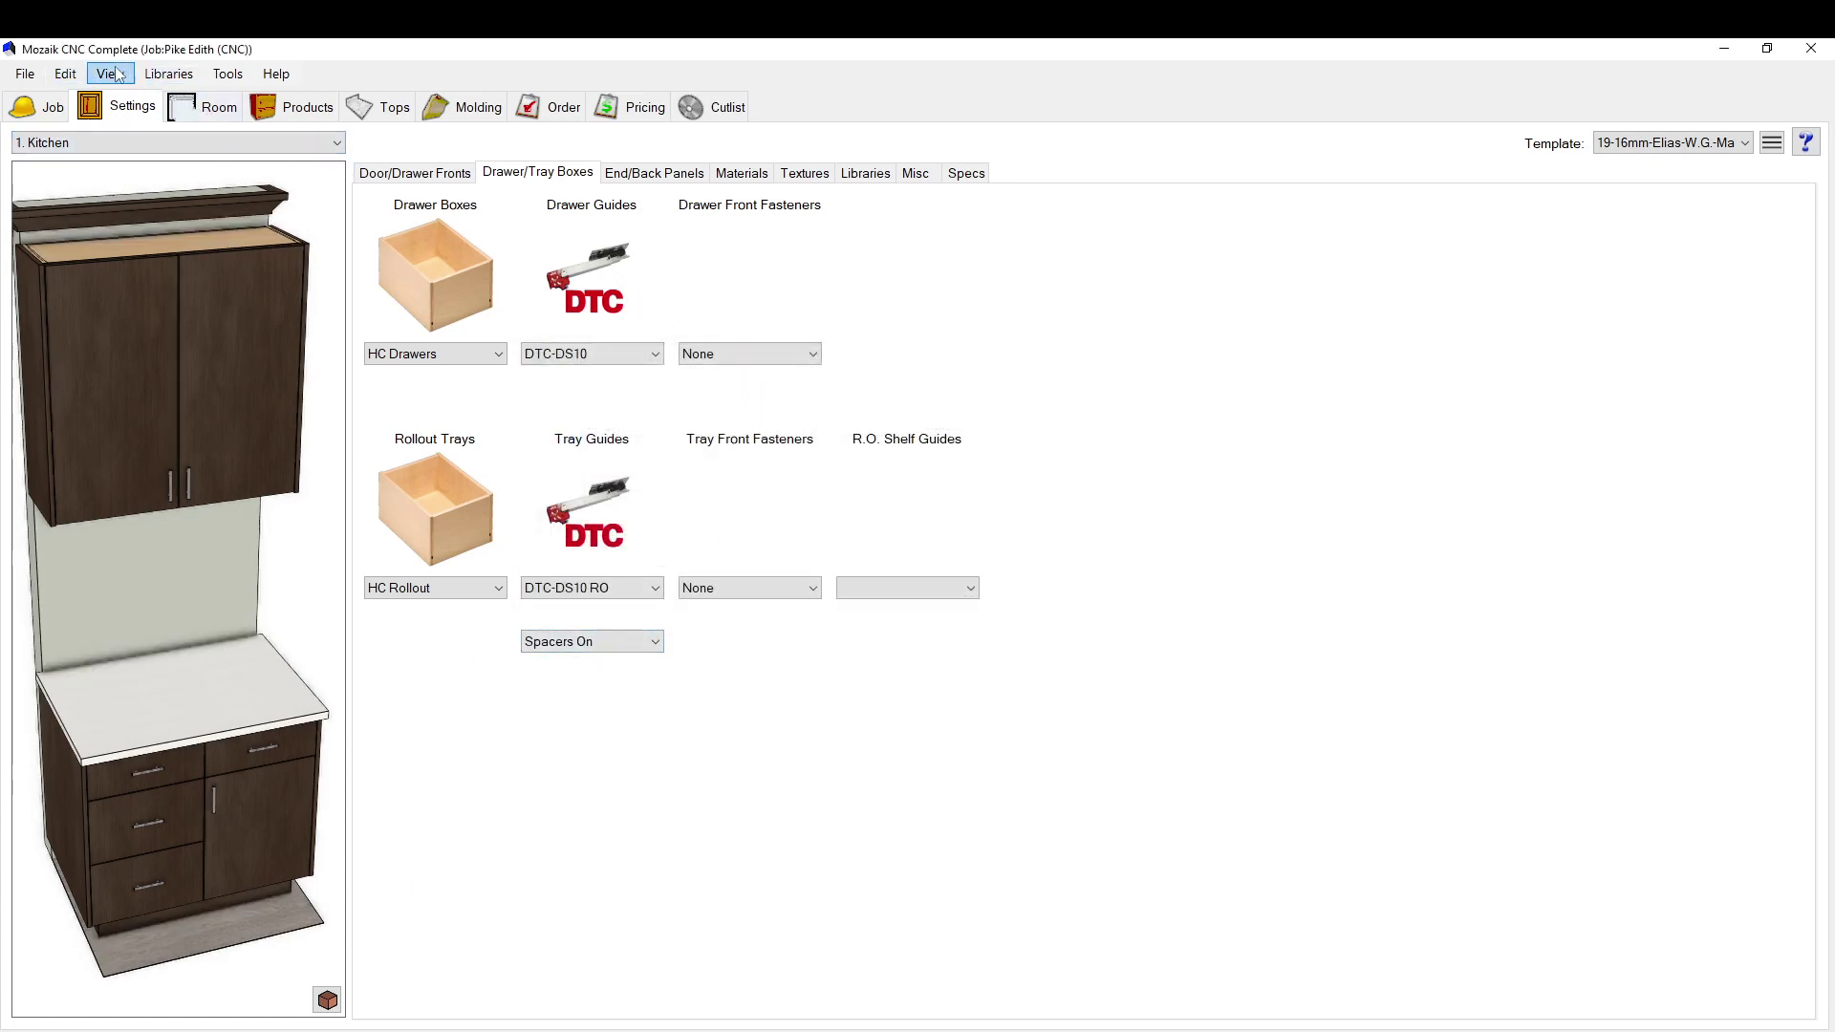
Step: In the Hardware Library's Guides tab, select Blum Legrabox from the Name list
left_click(170, 75)
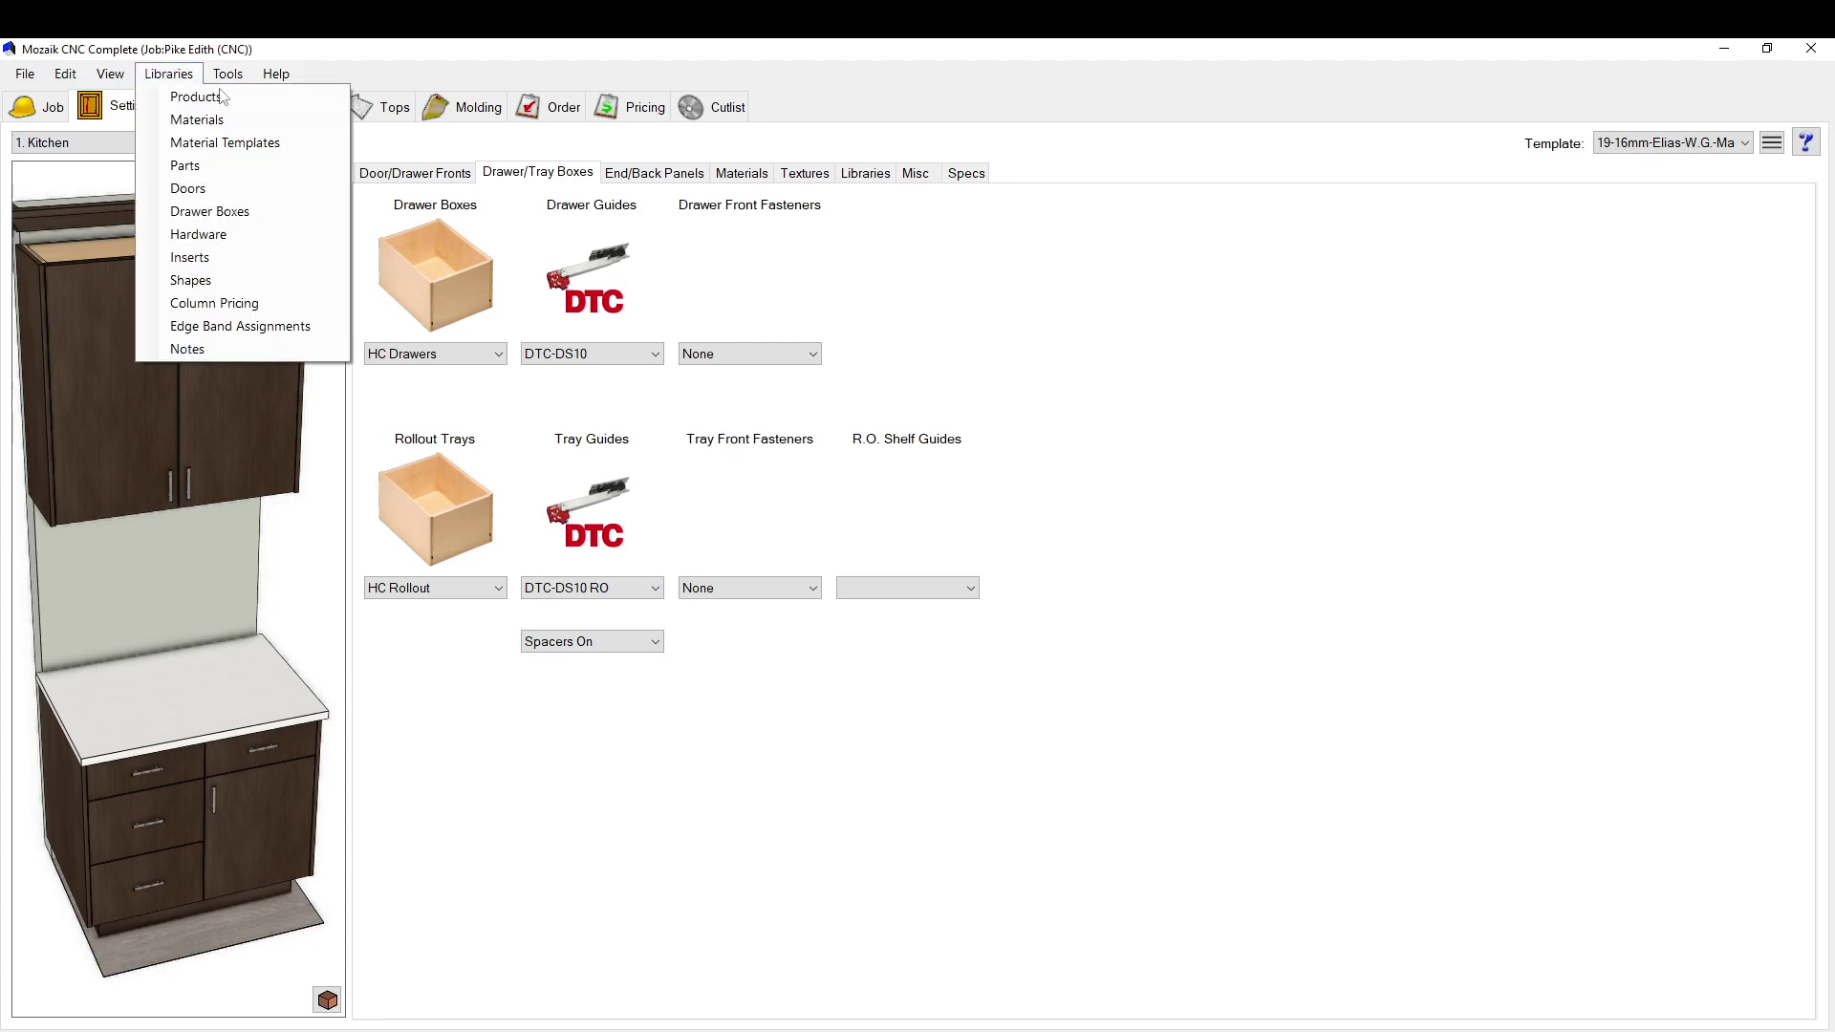
left_click(214, 235)
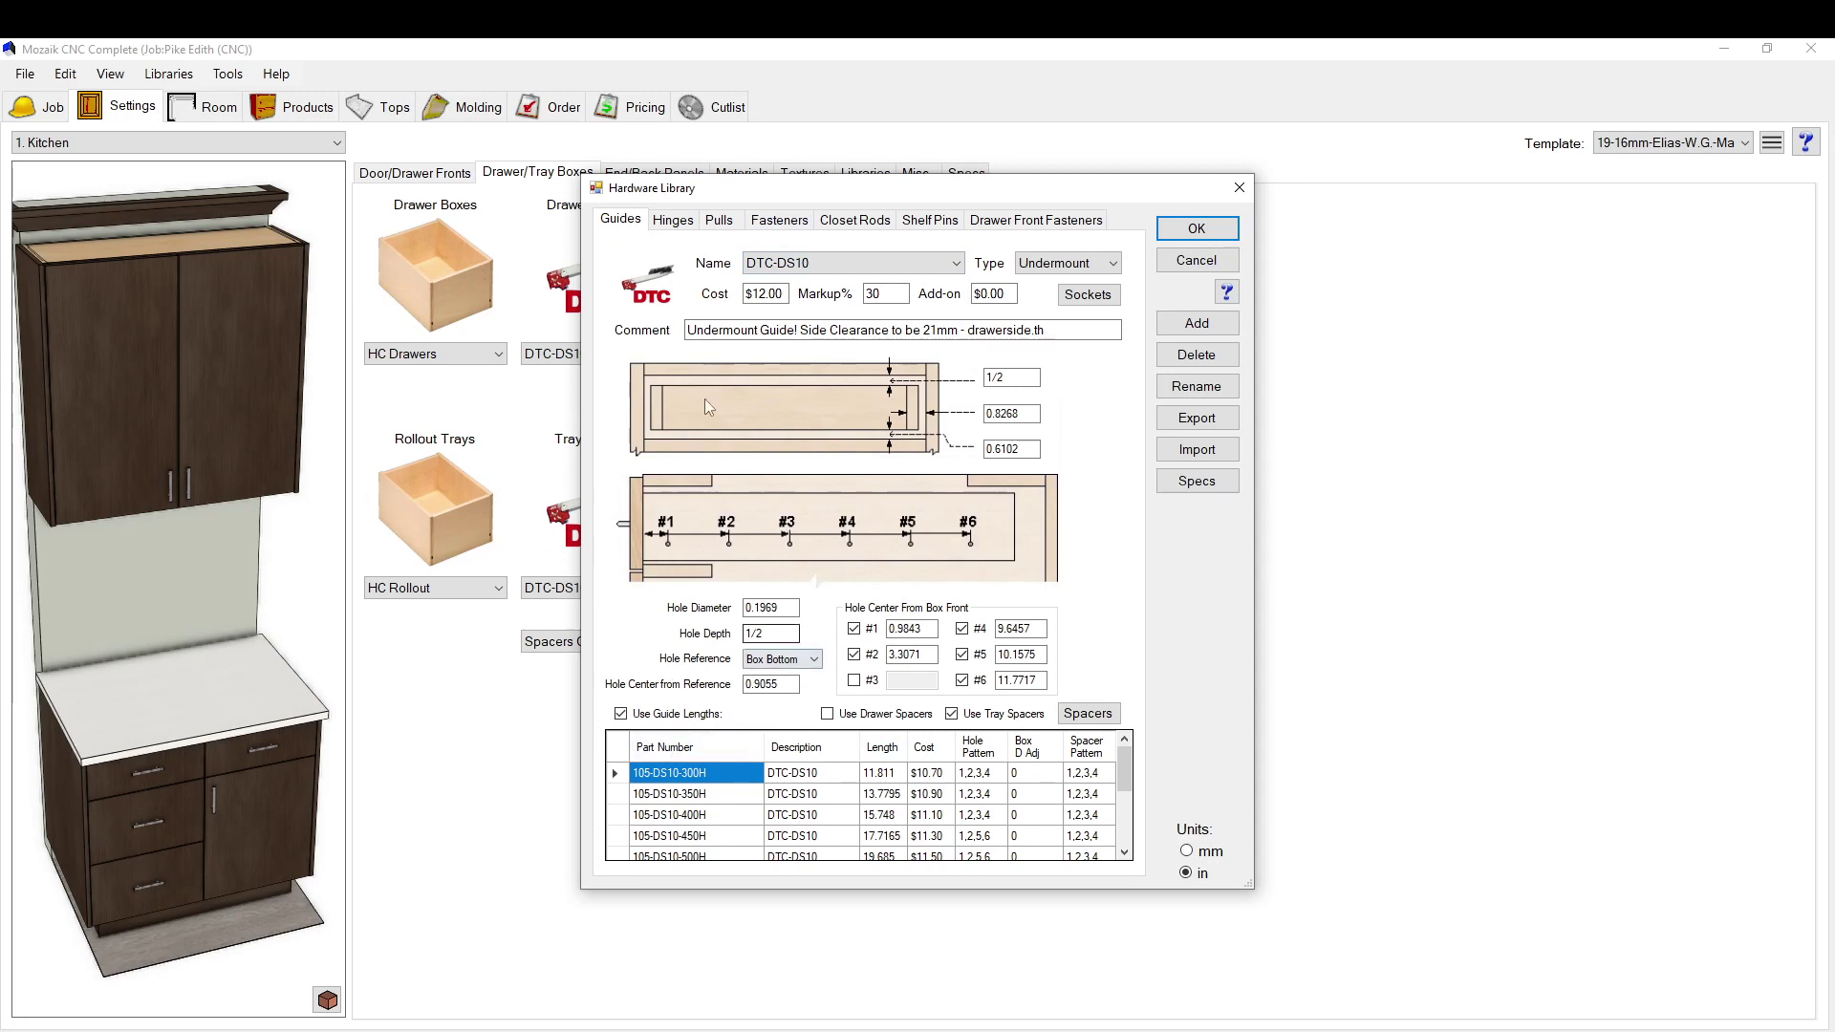
left_click(841, 263)
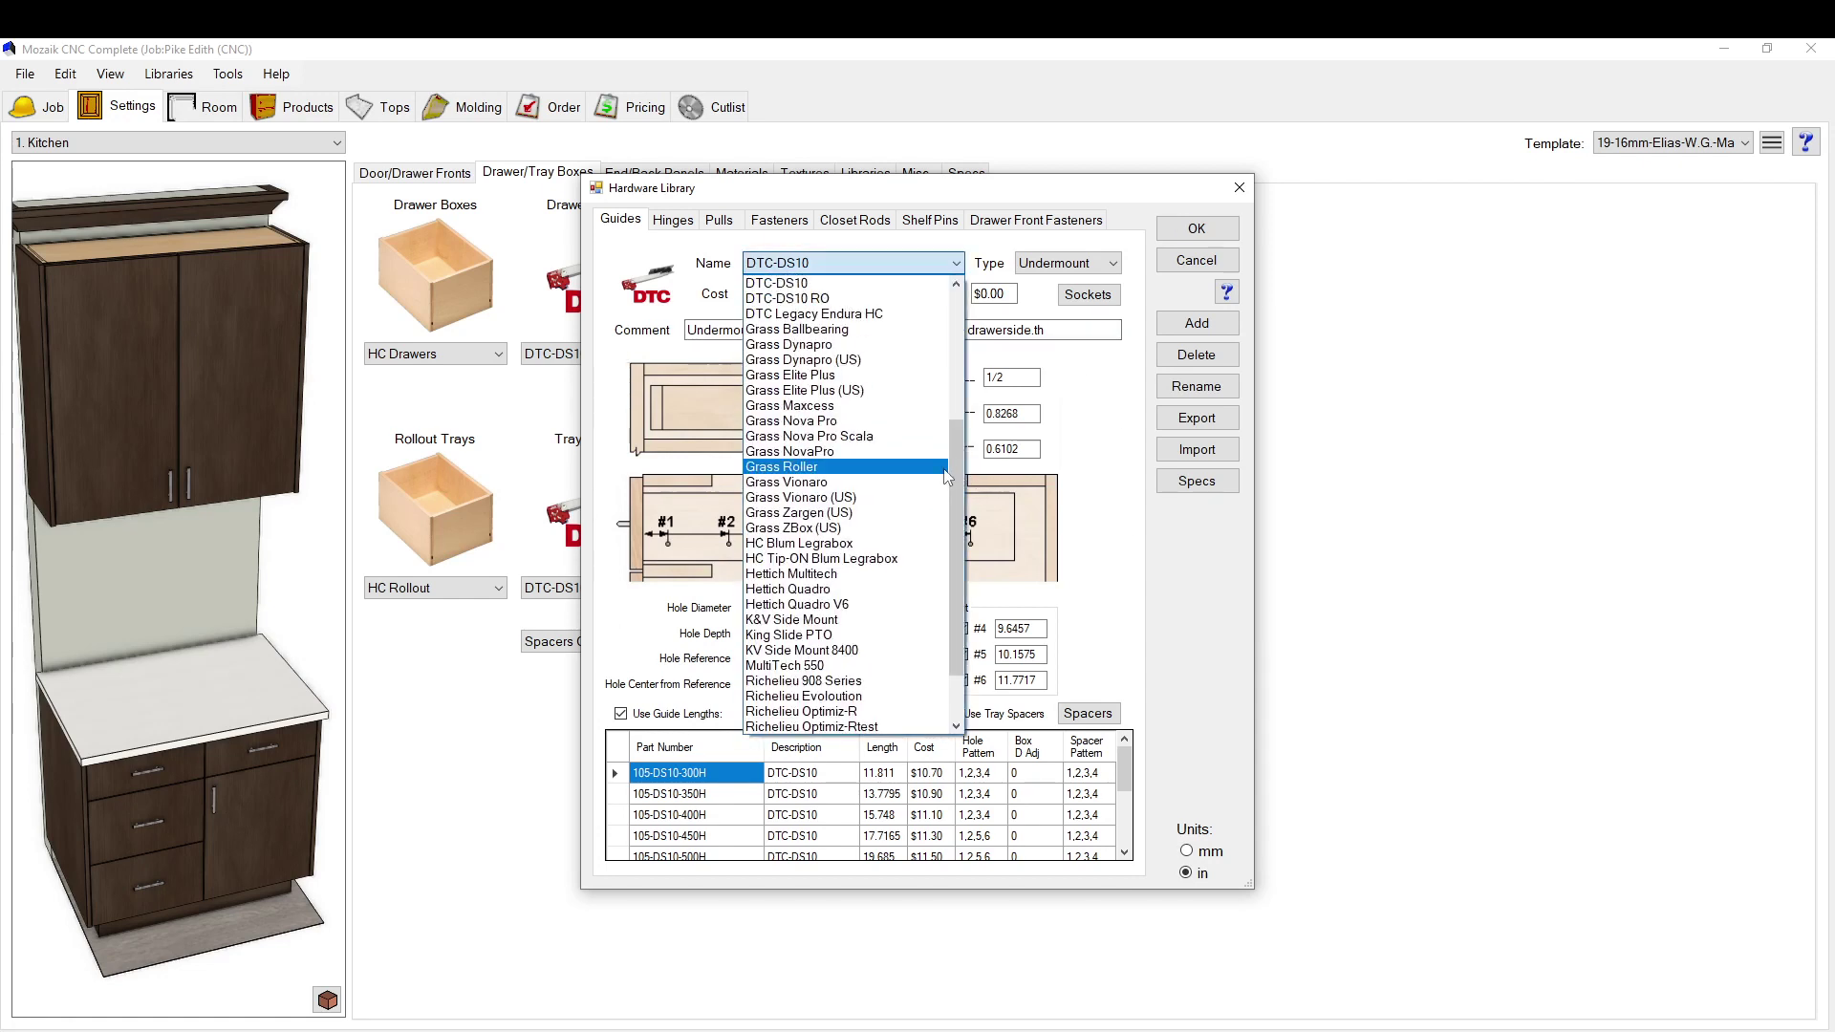
left_click_drag(959, 489, 958, 533)
scroll(950, 635, "up", 5)
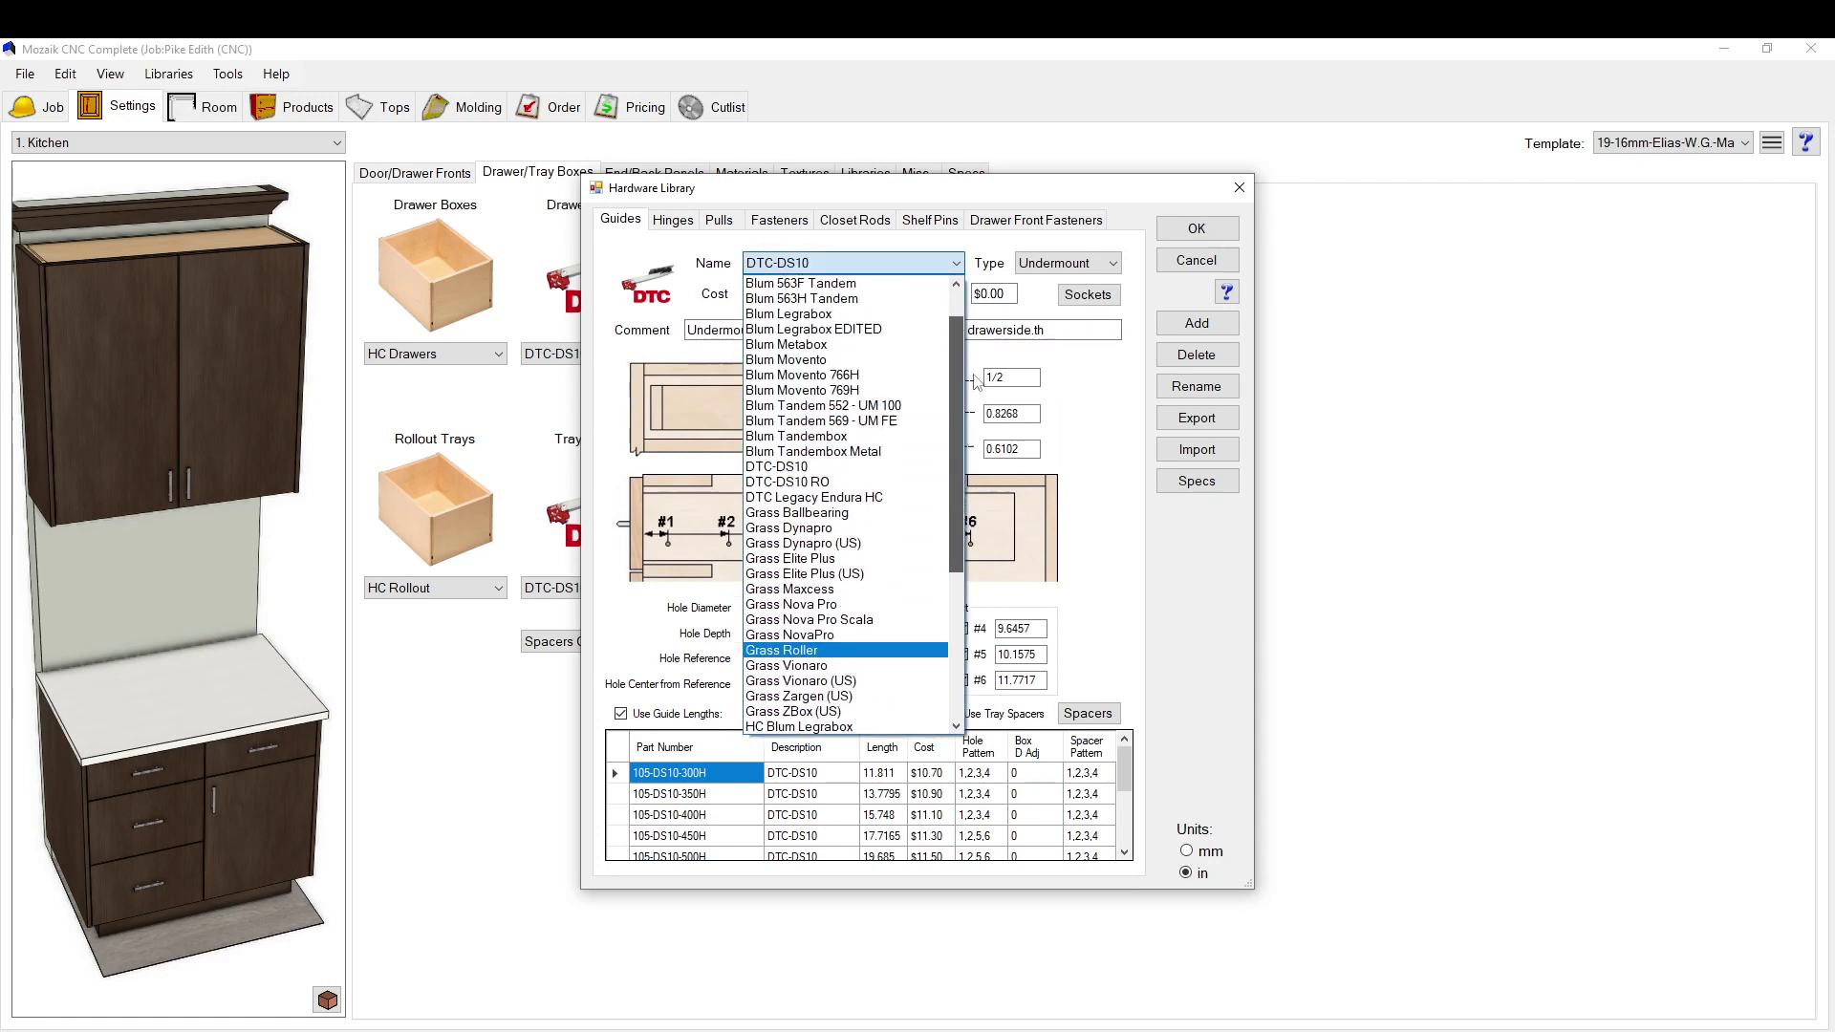
scroll(950, 635, "down", 5)
scroll(950, 644, "up", 7)
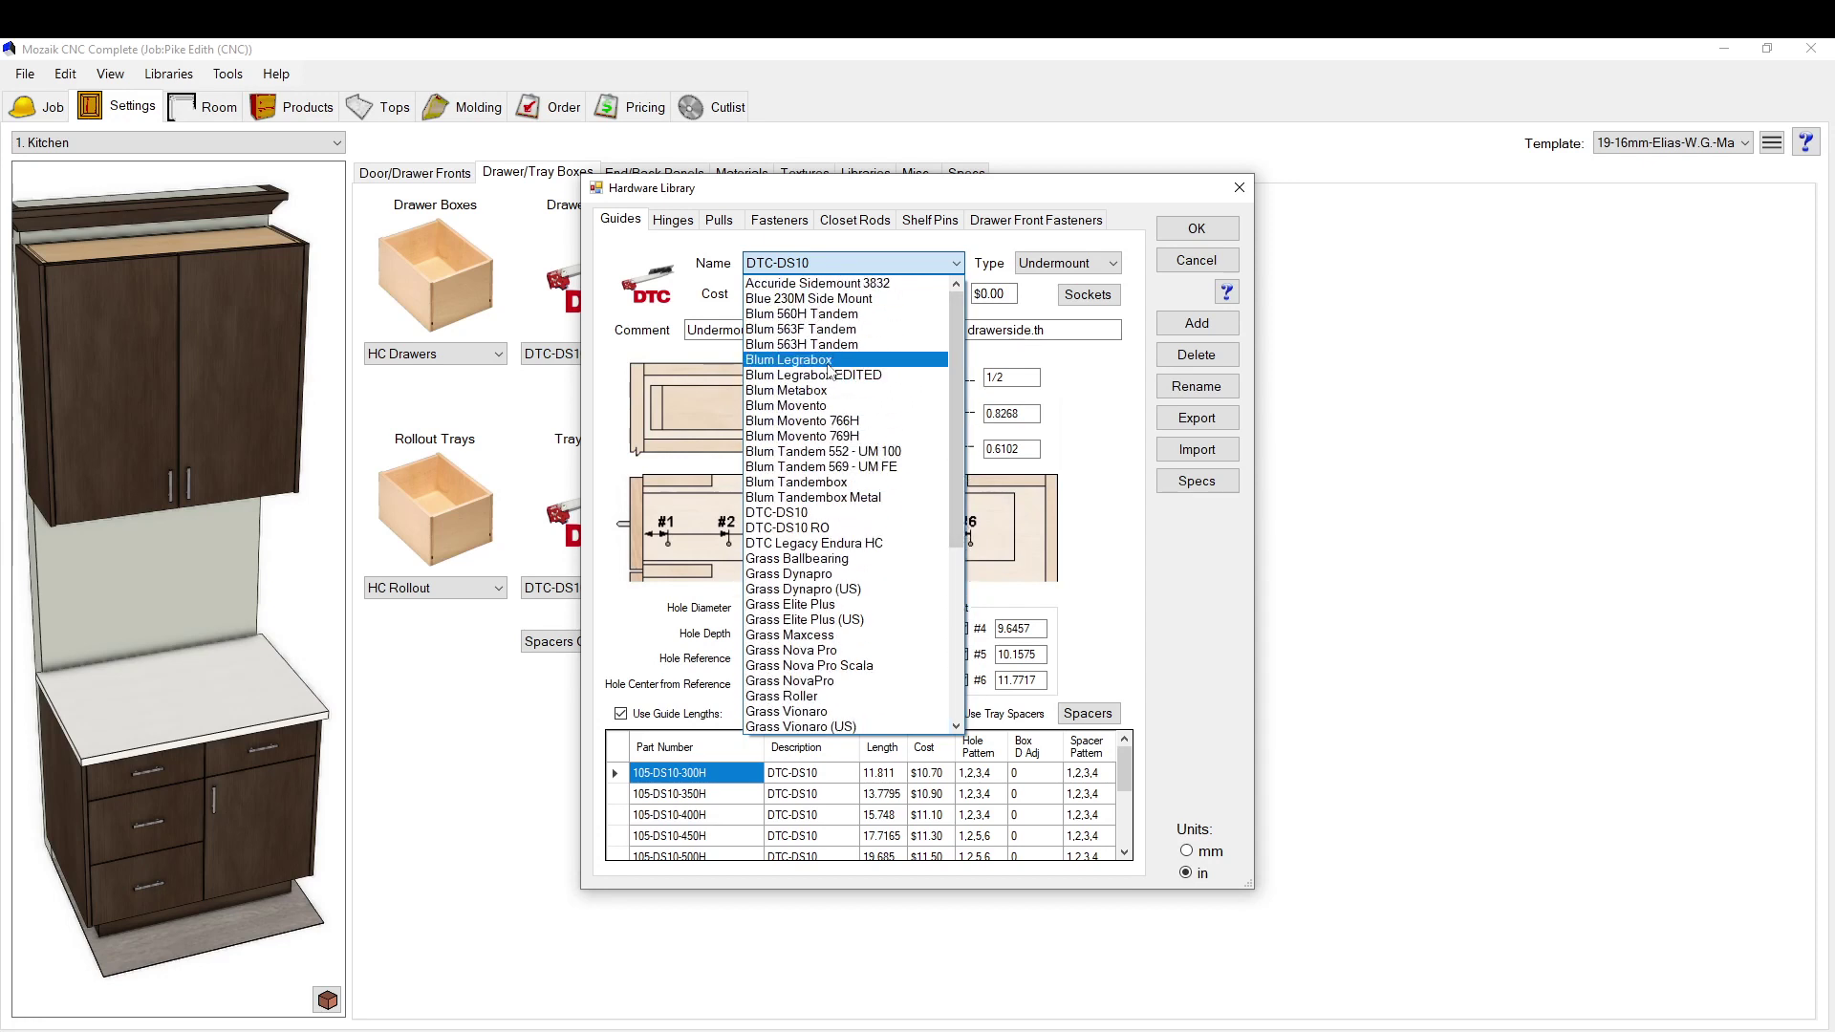
left_click(827, 362)
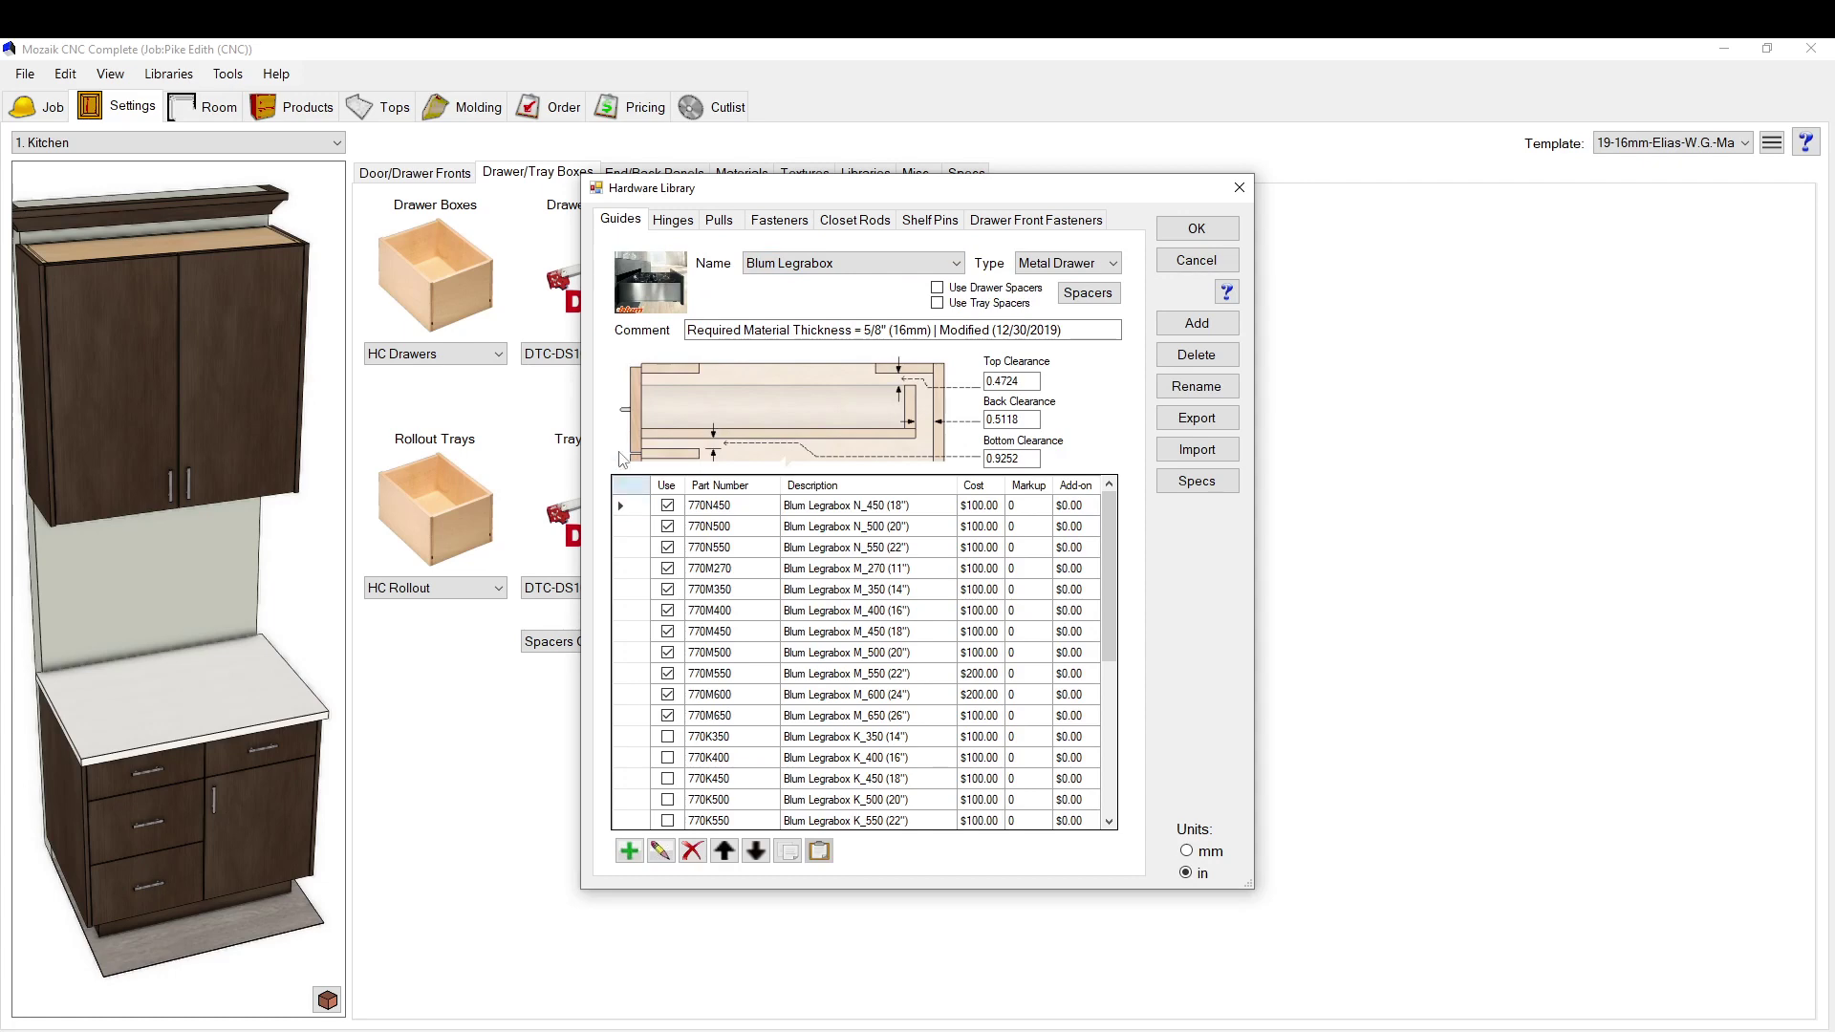
left_click(650, 294)
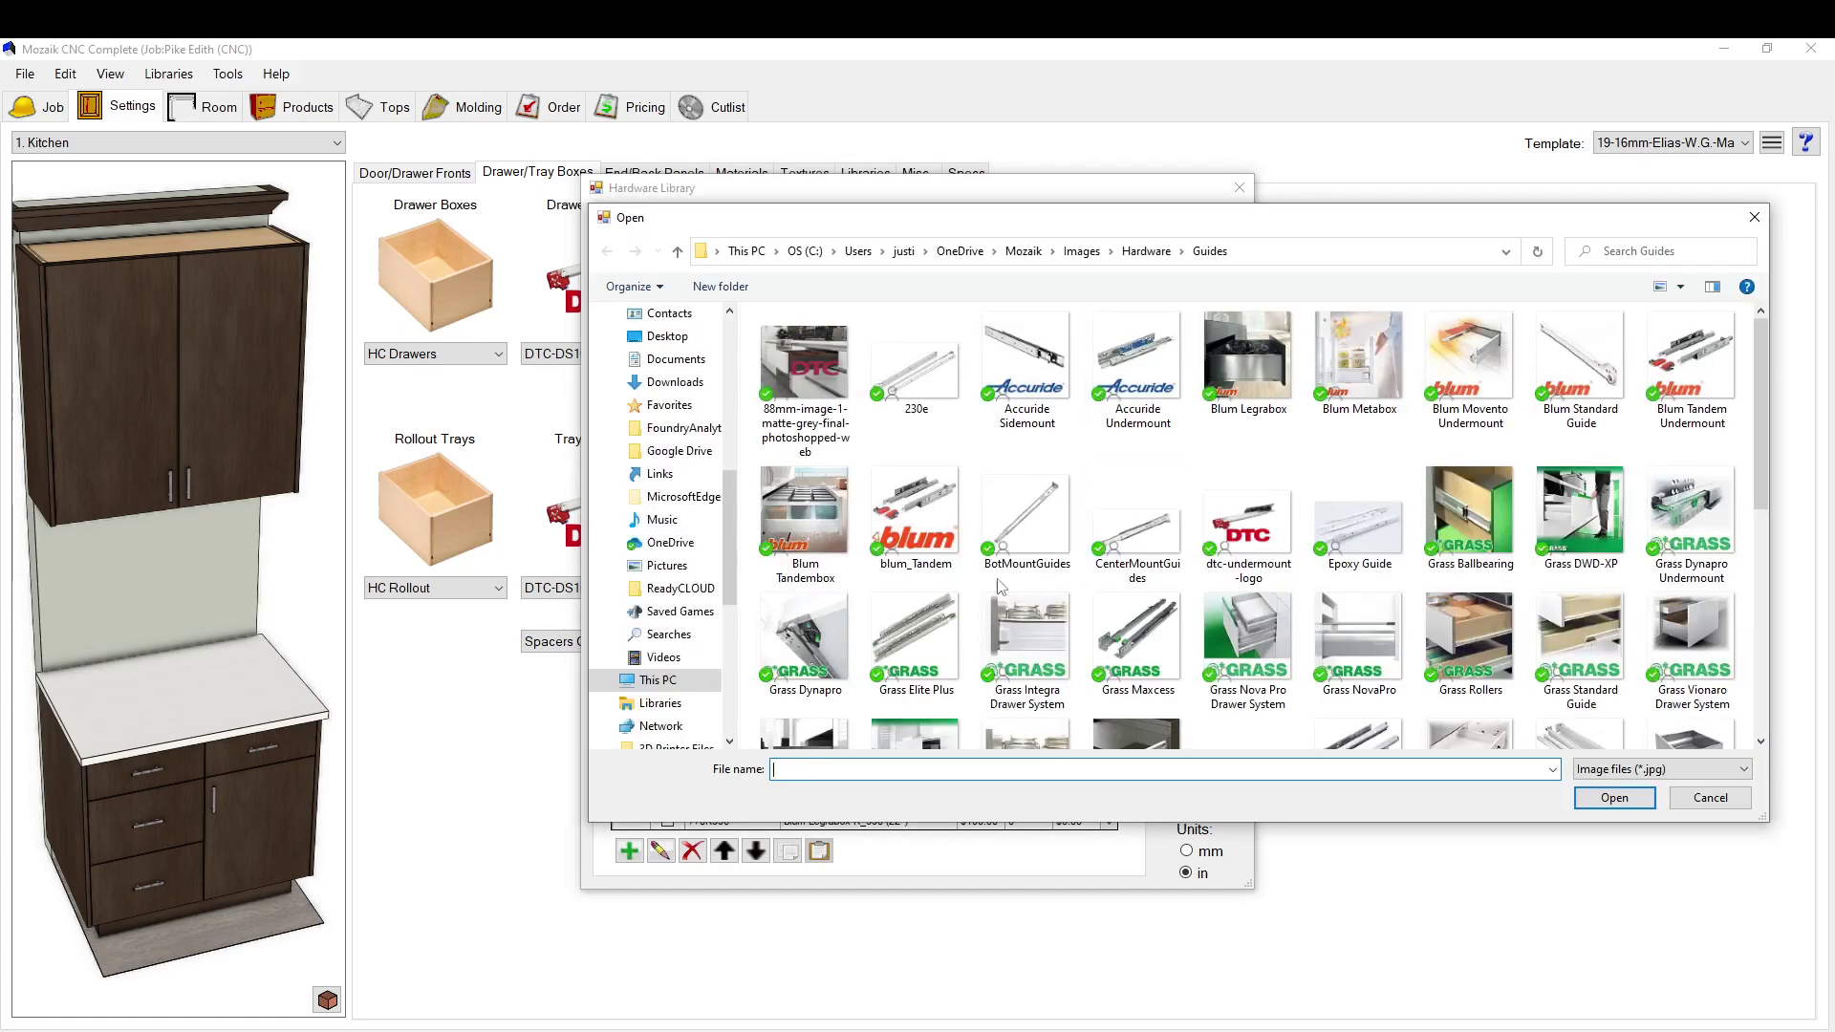
left_click(1754, 218)
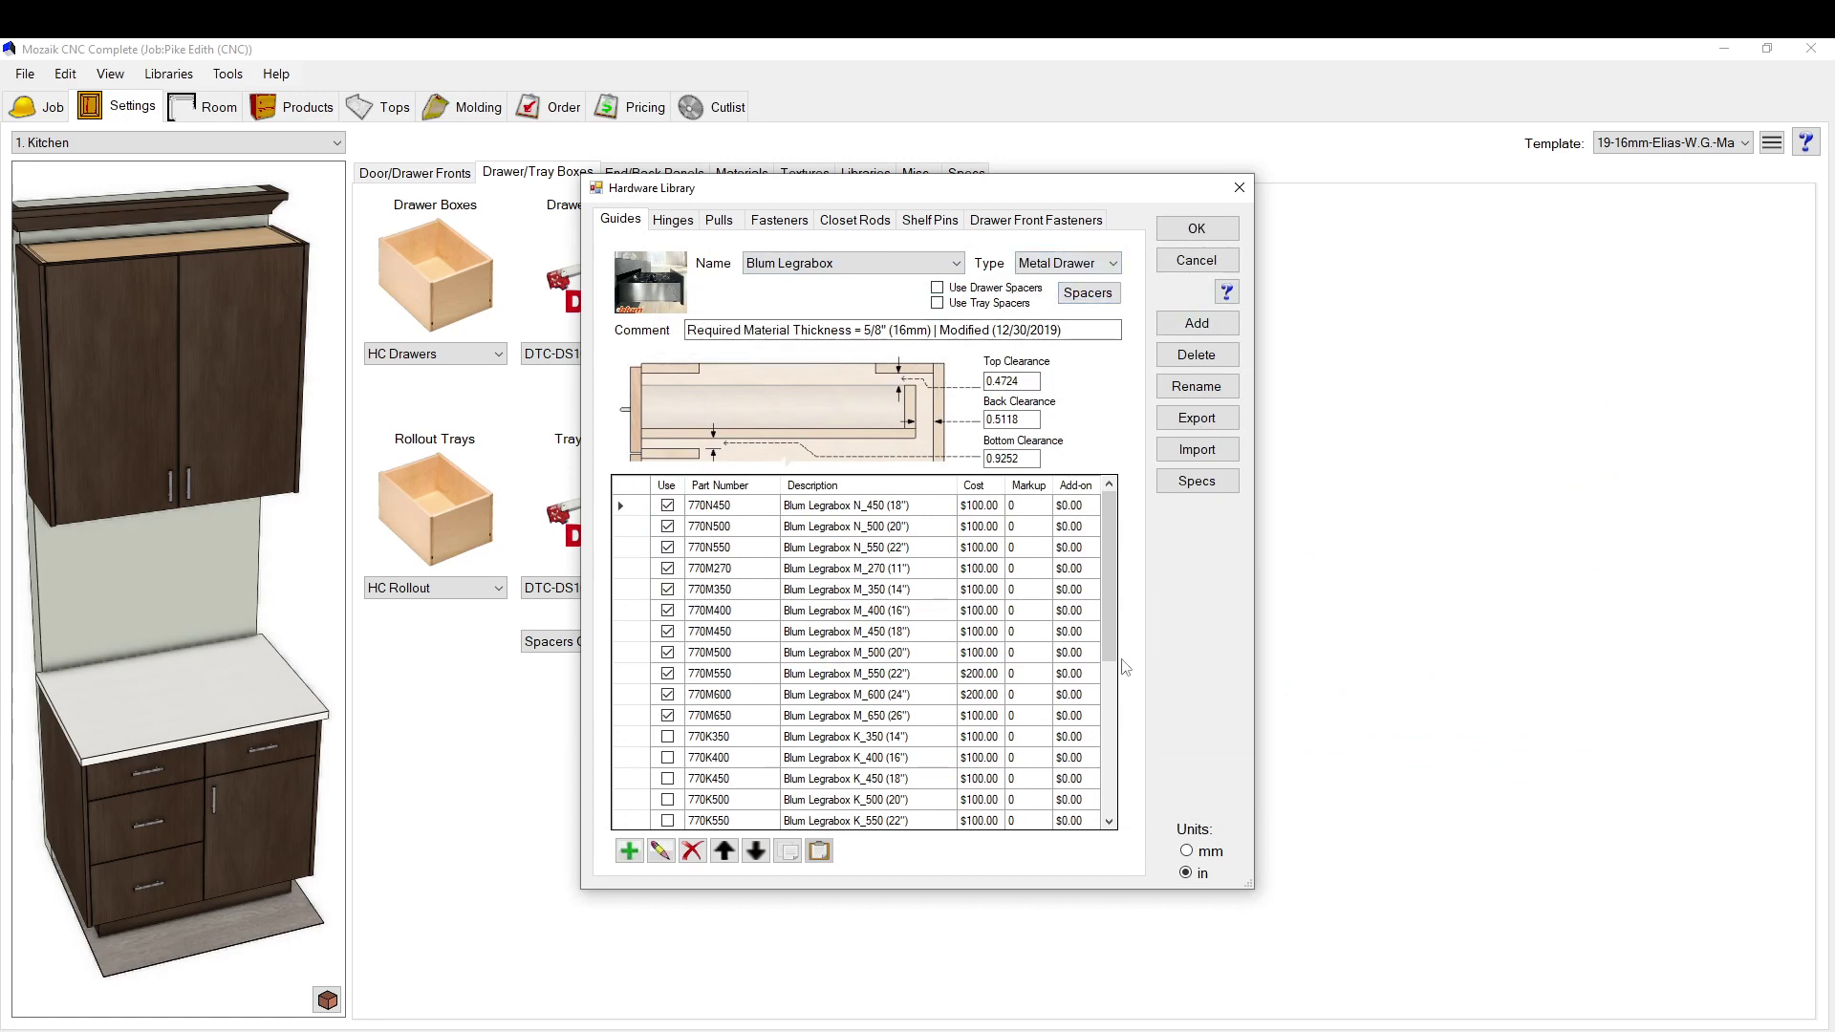
left_click(627, 505)
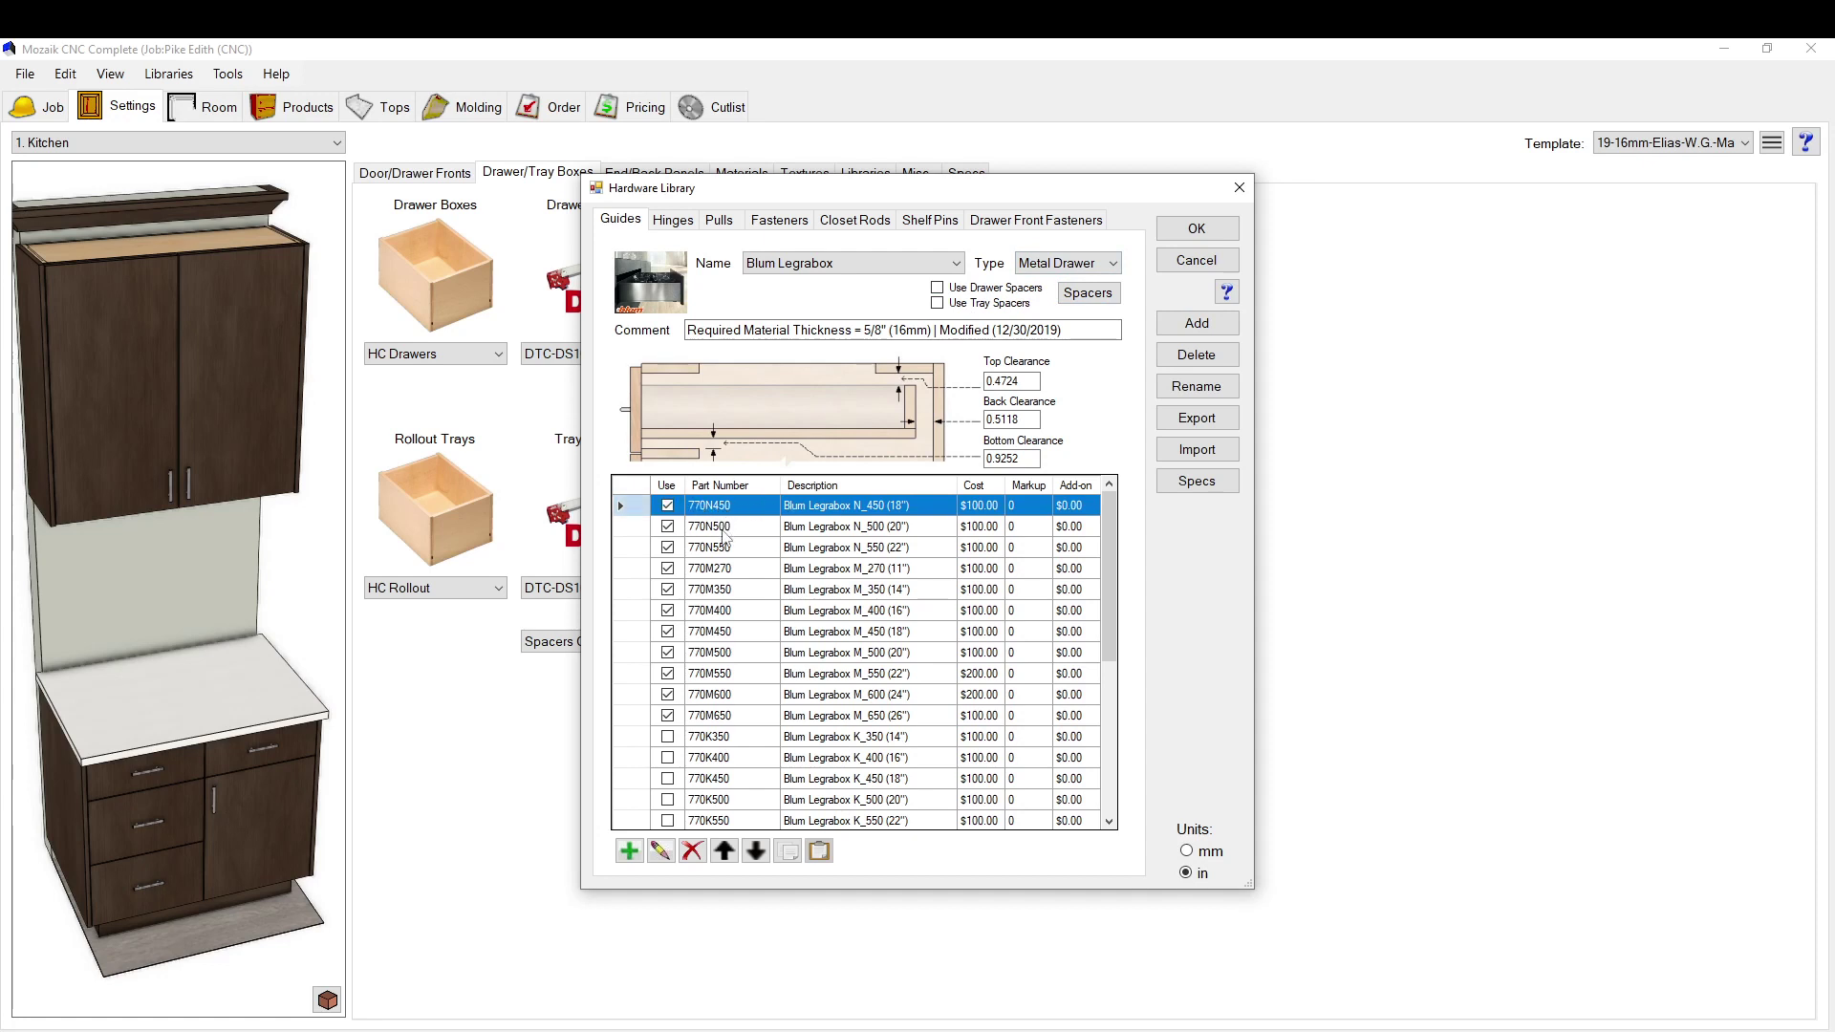
scroll(724, 537, "down", 4)
scroll(721, 690, "up", 4)
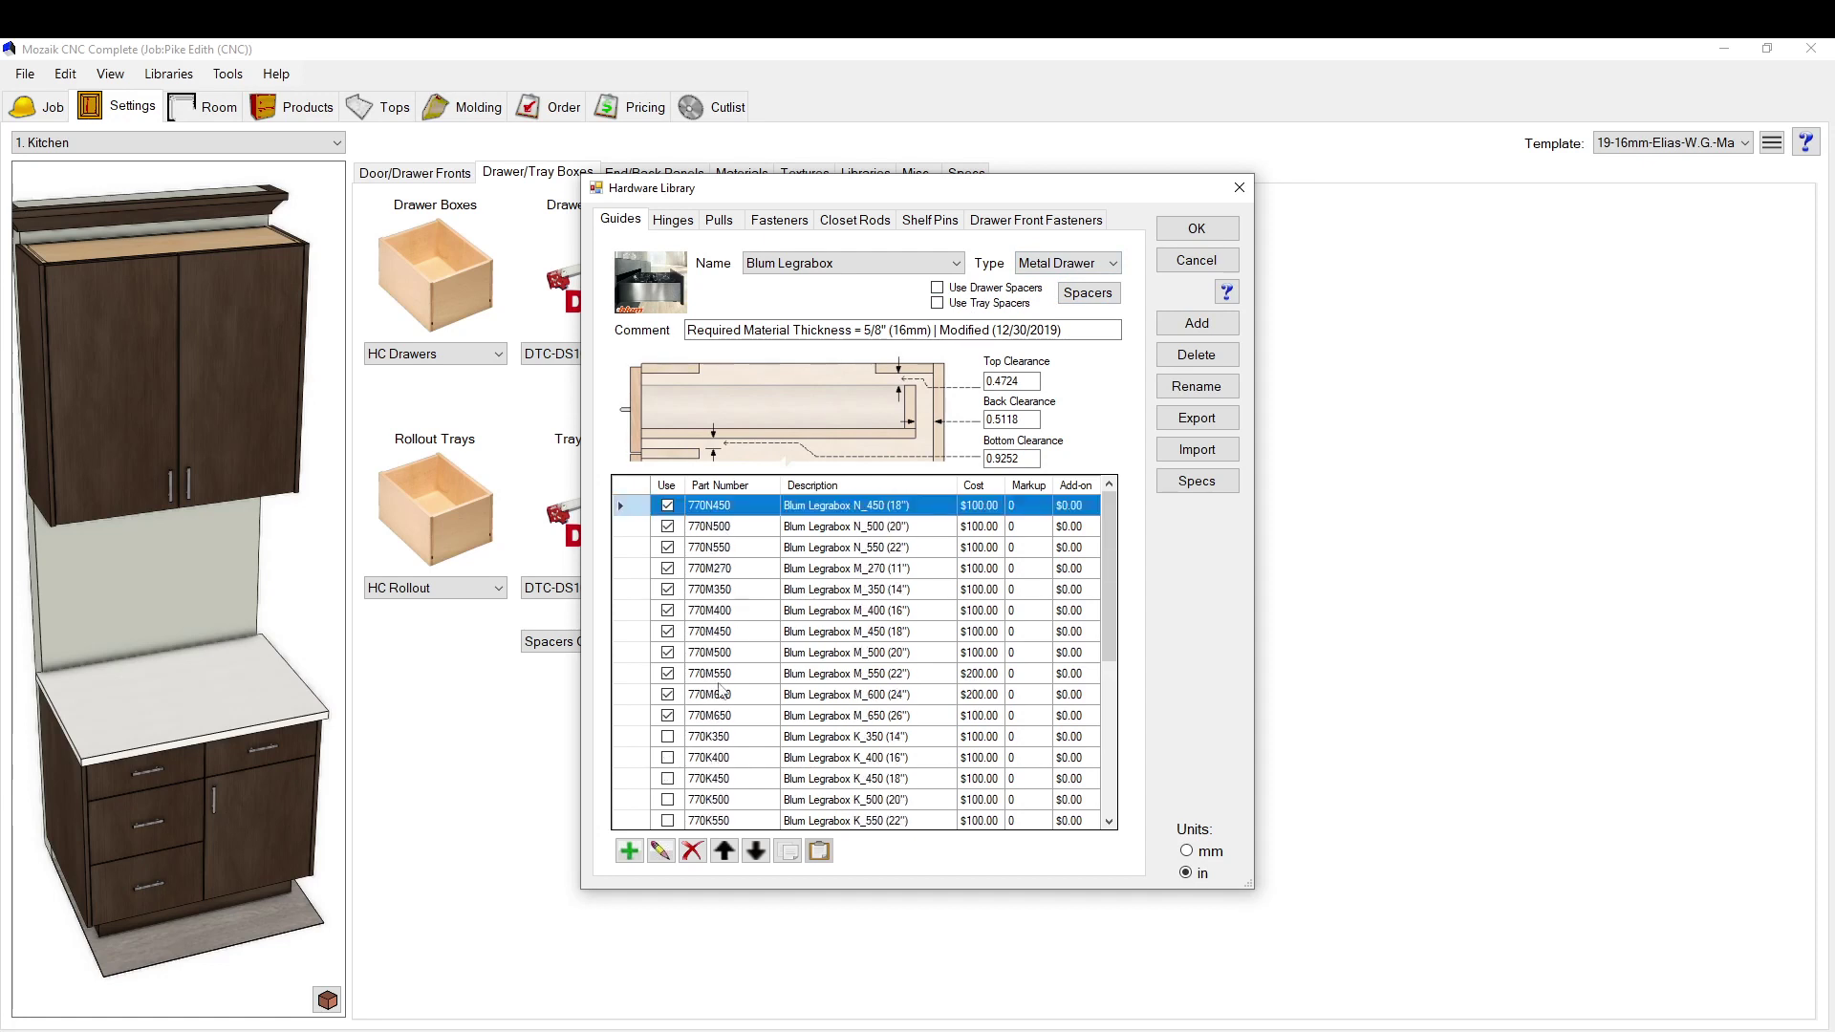
left_click(726, 529)
left_click(726, 547)
left_click(730, 568)
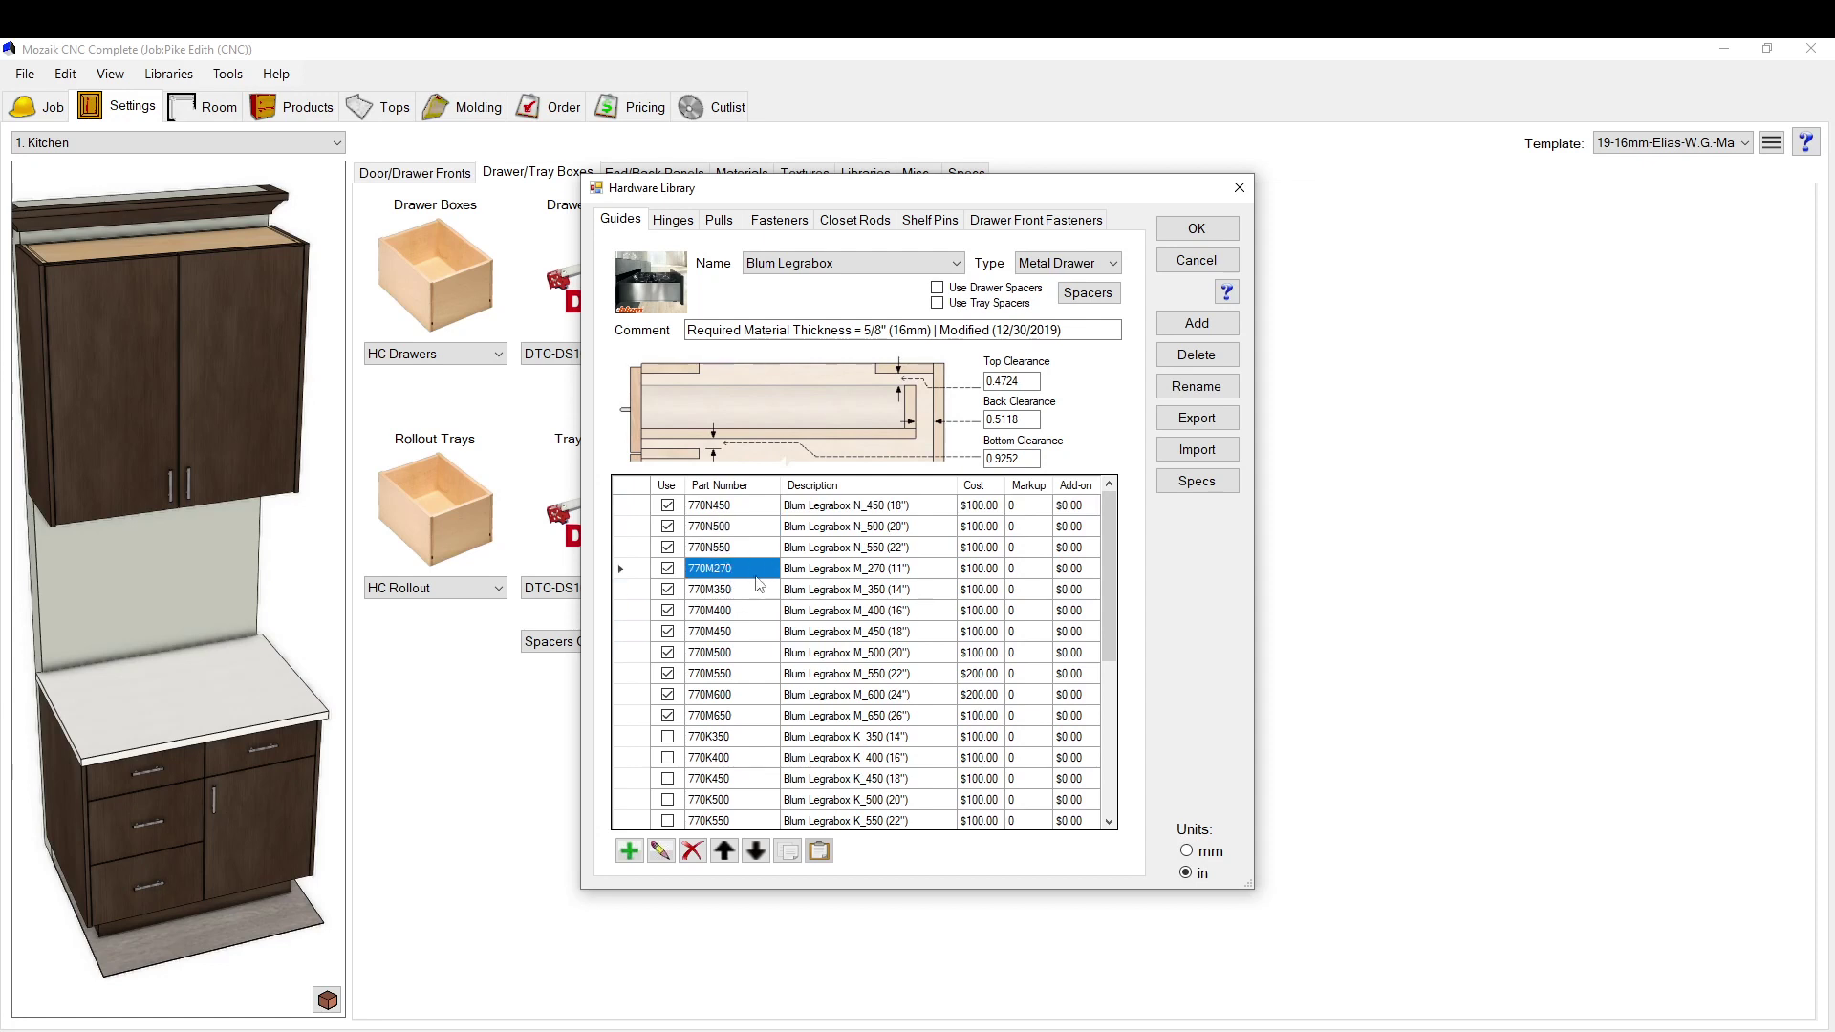
left_click(628, 507)
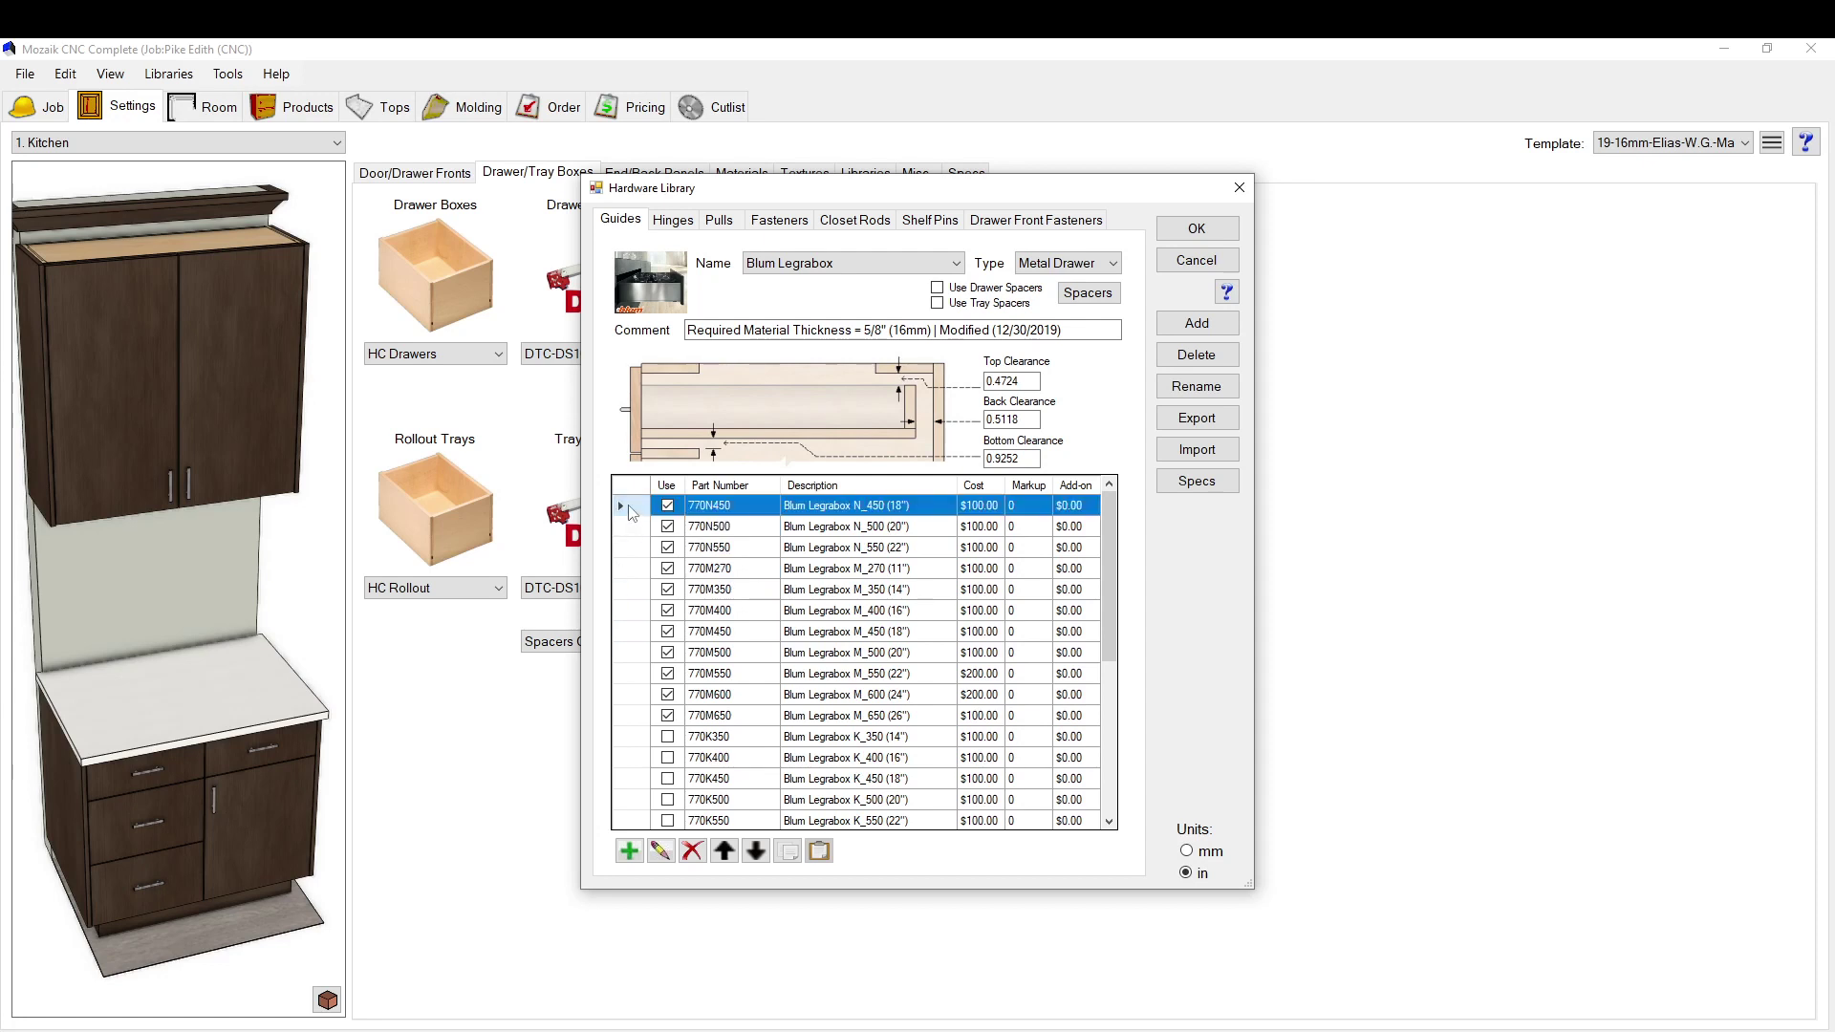
left_click(665, 851)
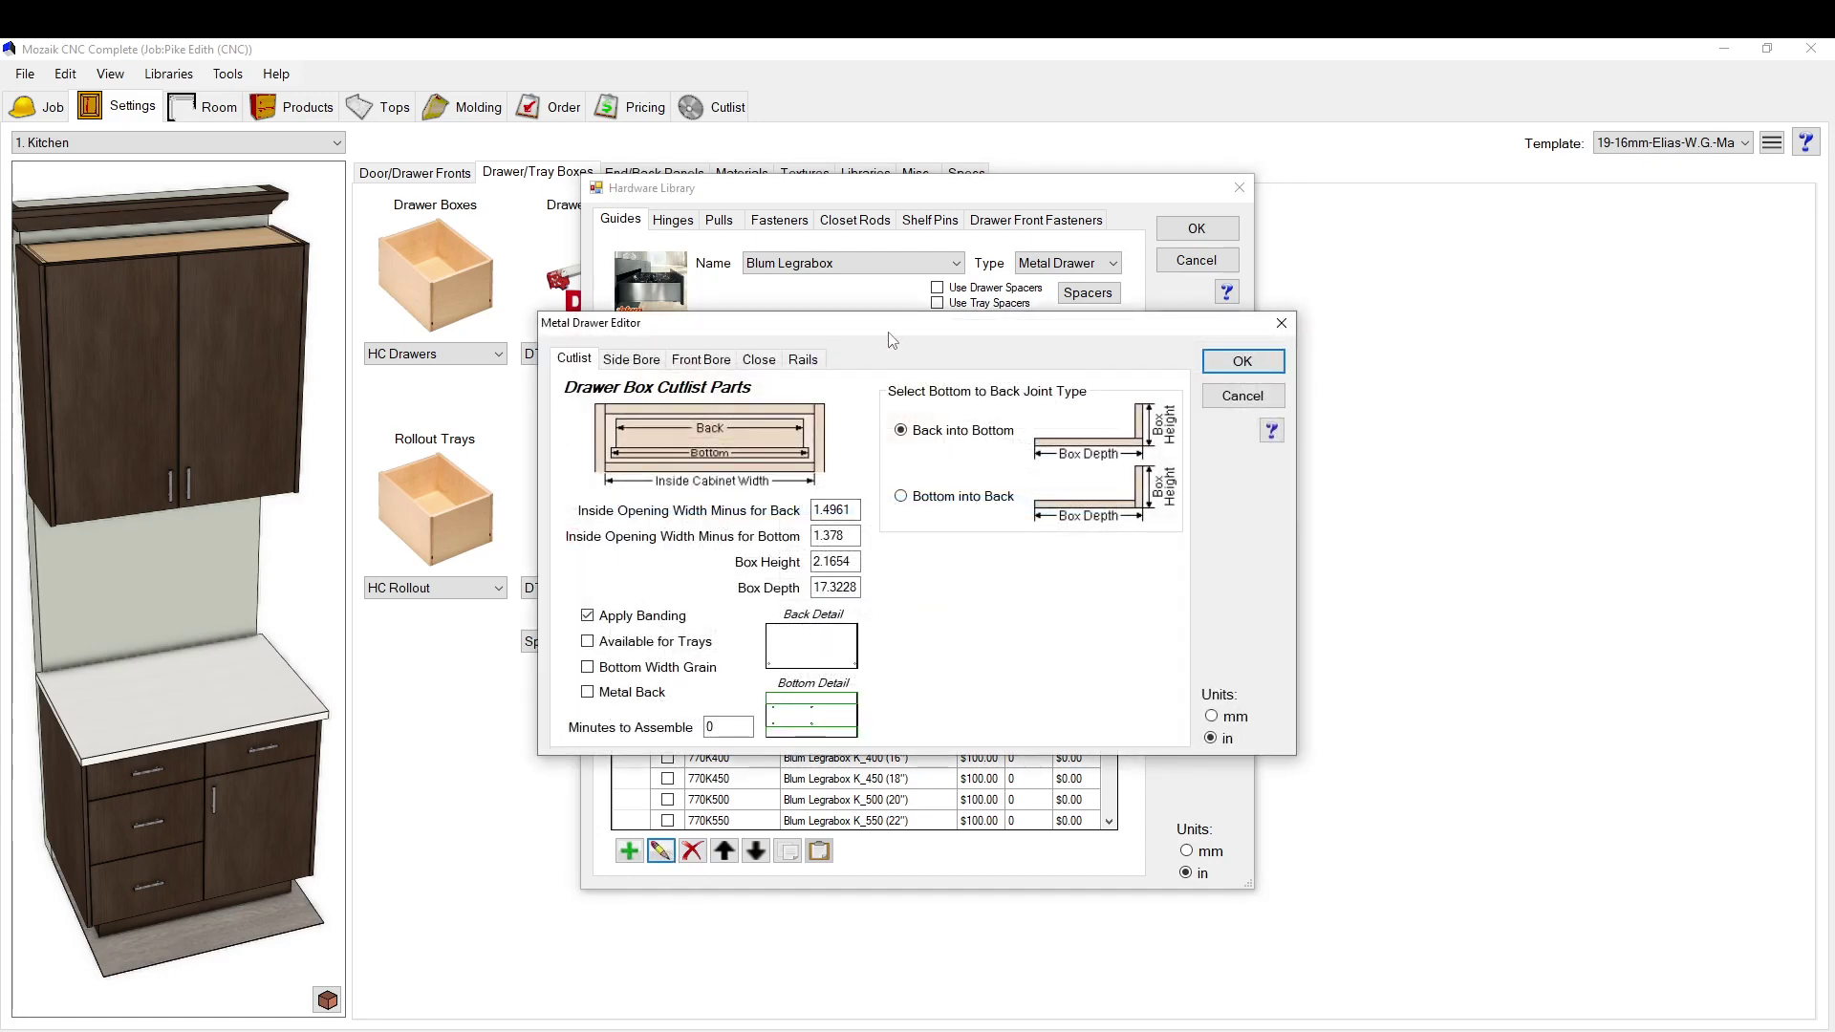
left_click_drag(896, 336, 1297, 434)
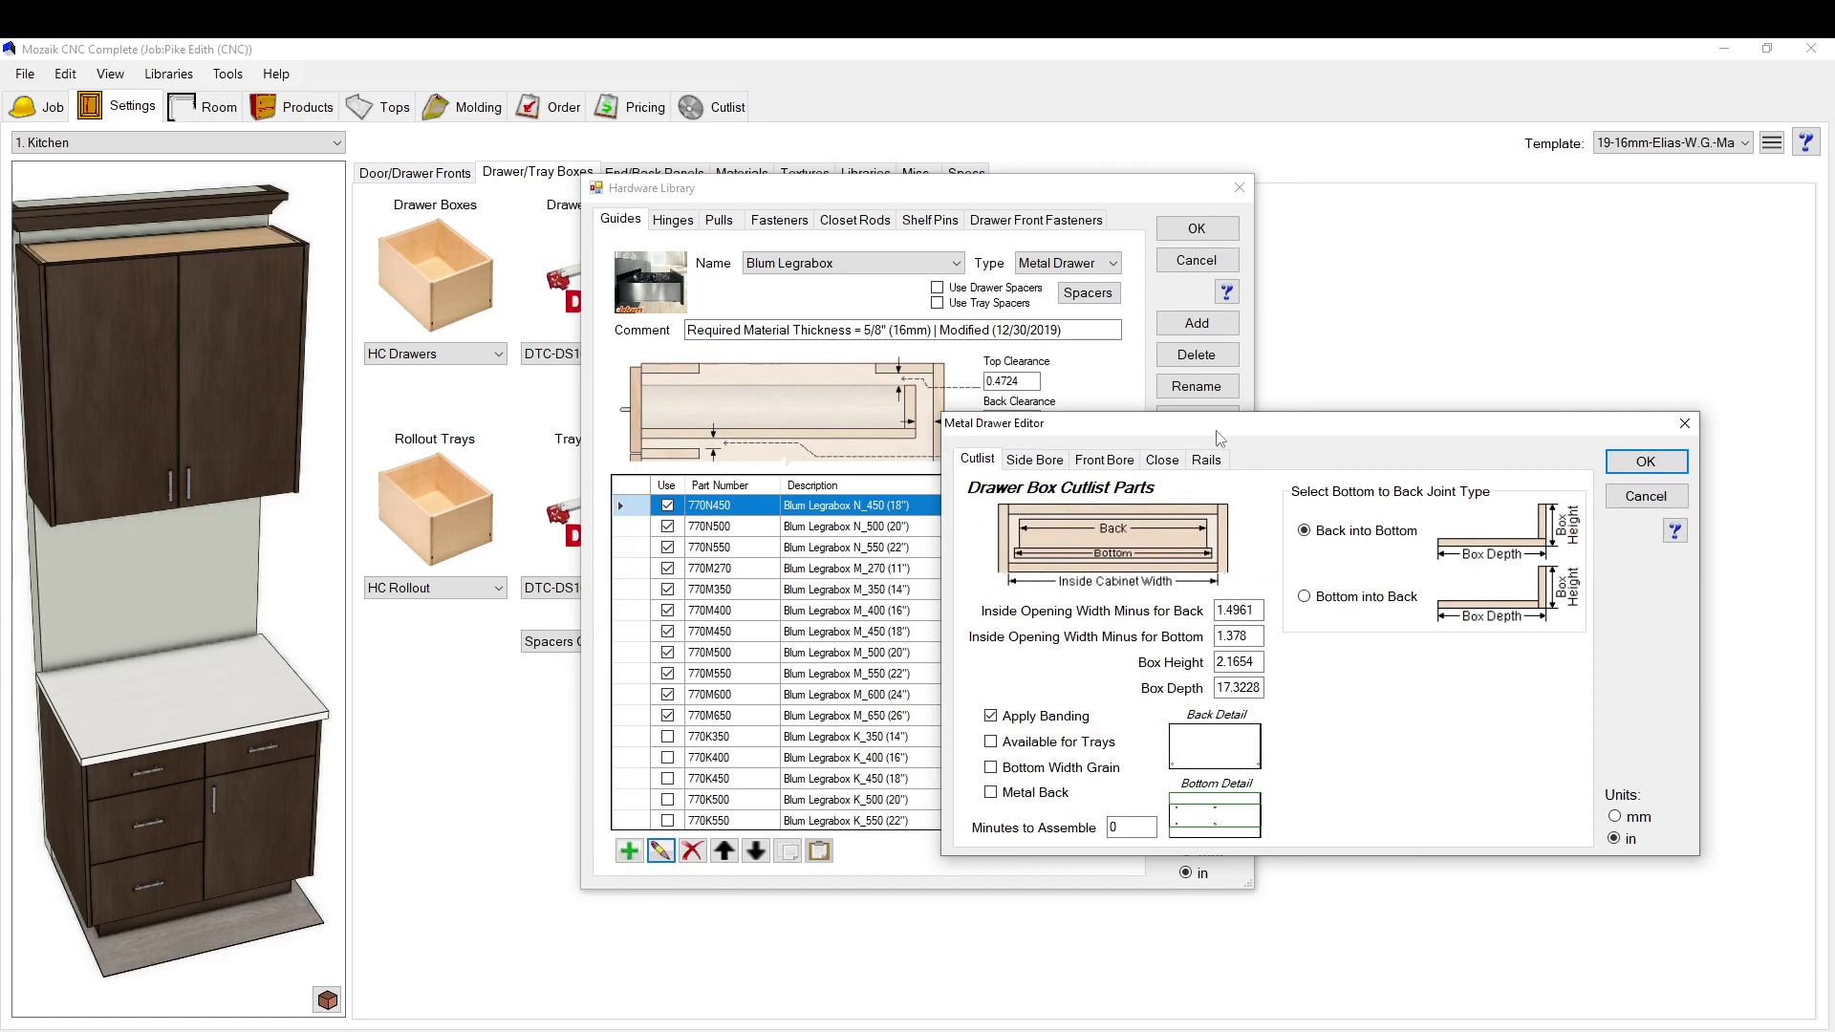
left_click(1645, 496)
left_click(628, 526)
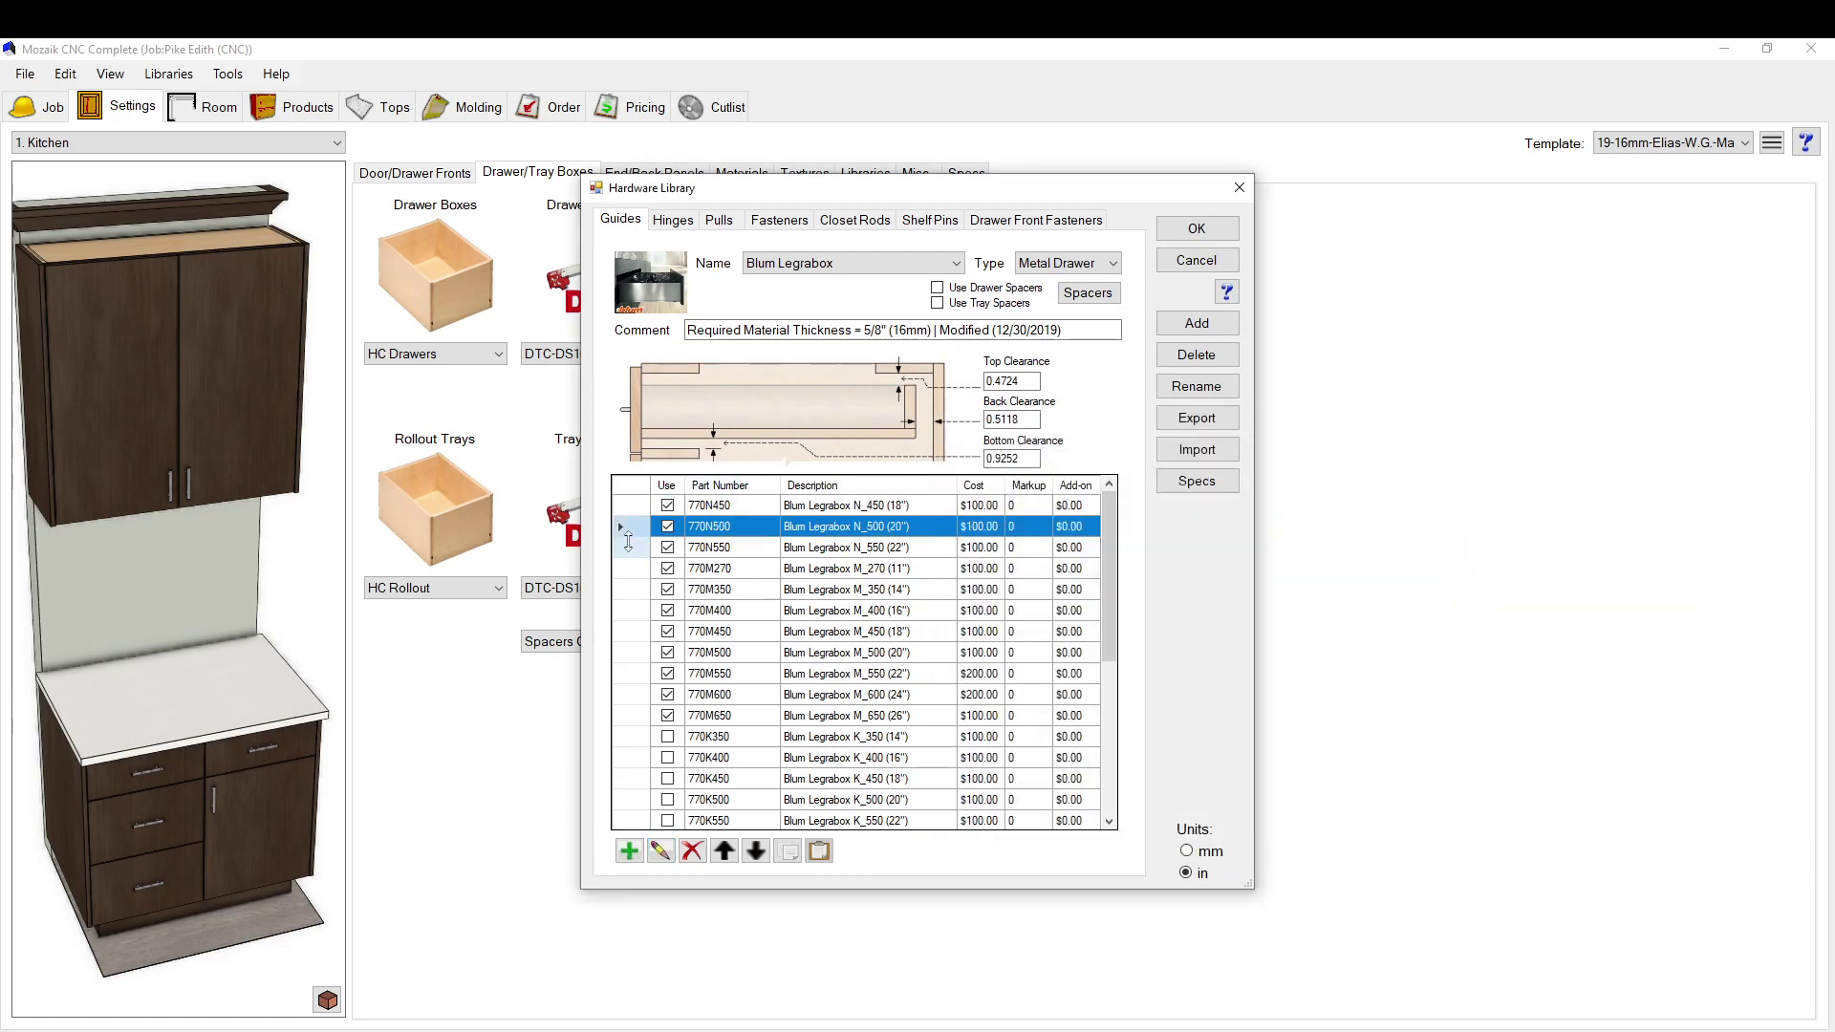
left_click(628, 548)
left_click(617, 567)
left_click(617, 588)
left_click(623, 611)
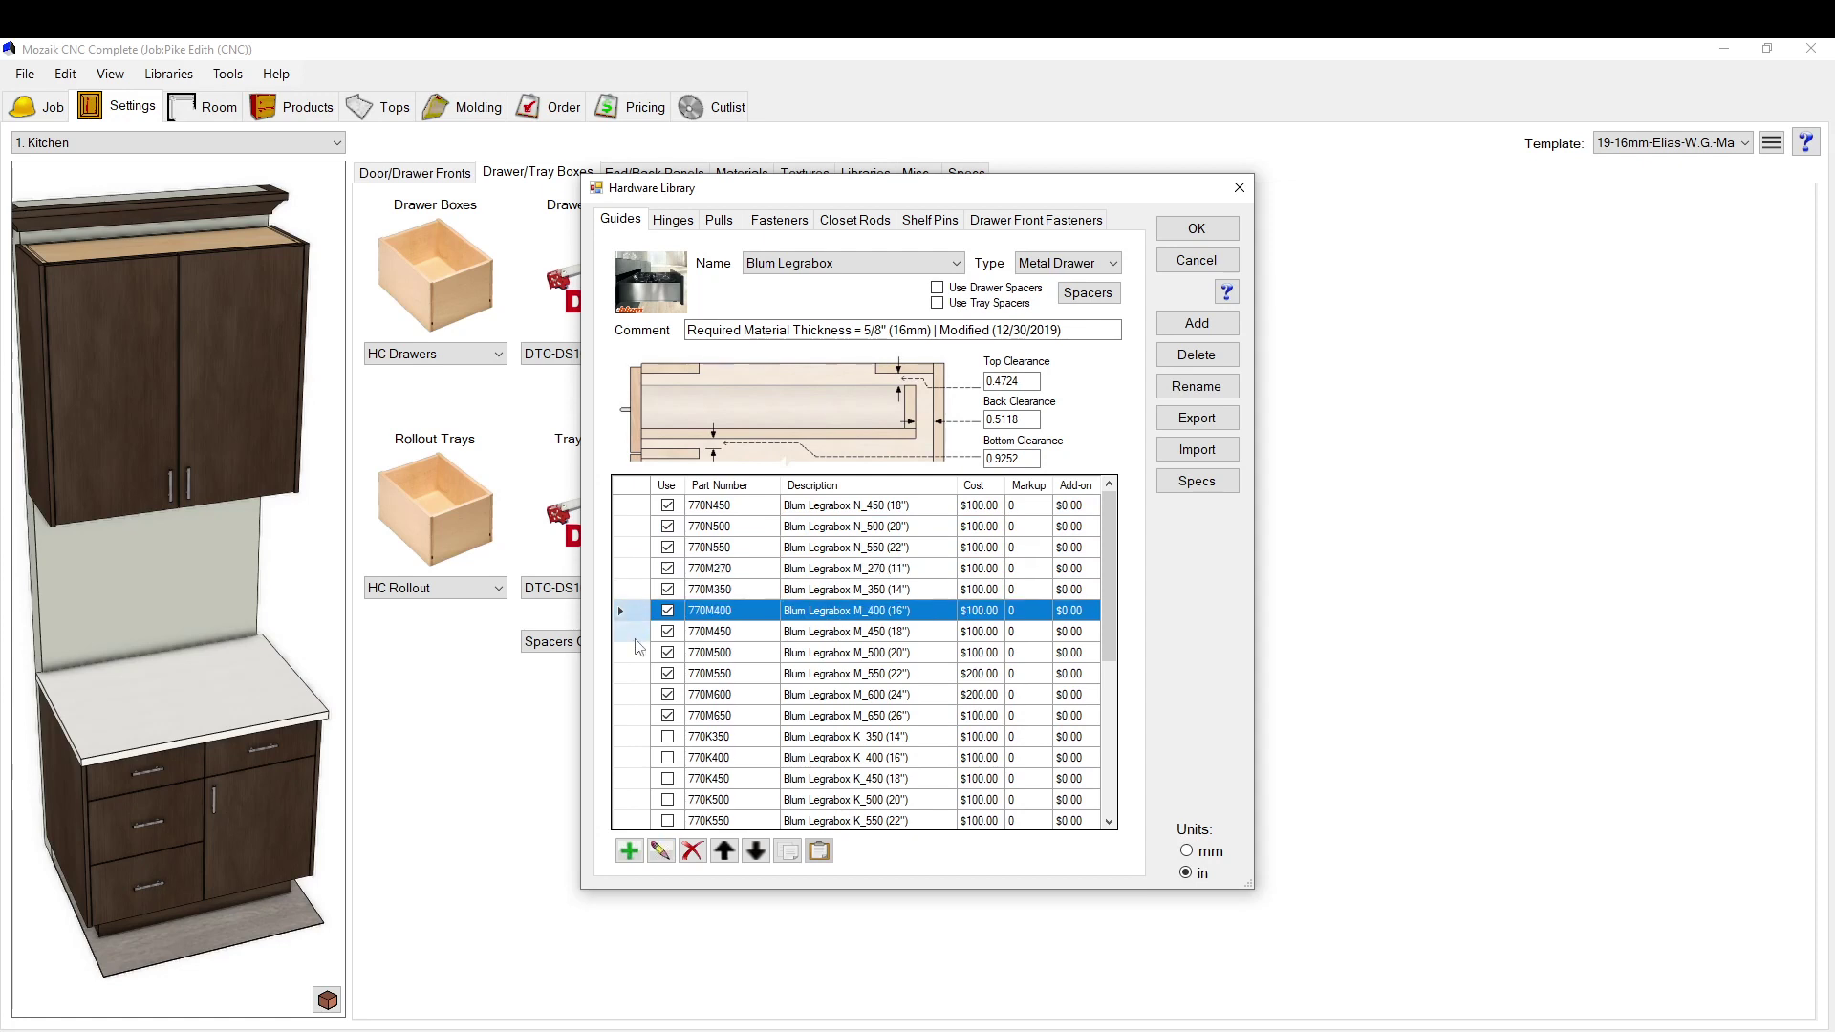
left_click(618, 629)
left_click(621, 652)
left_click(622, 672)
left_click(632, 505)
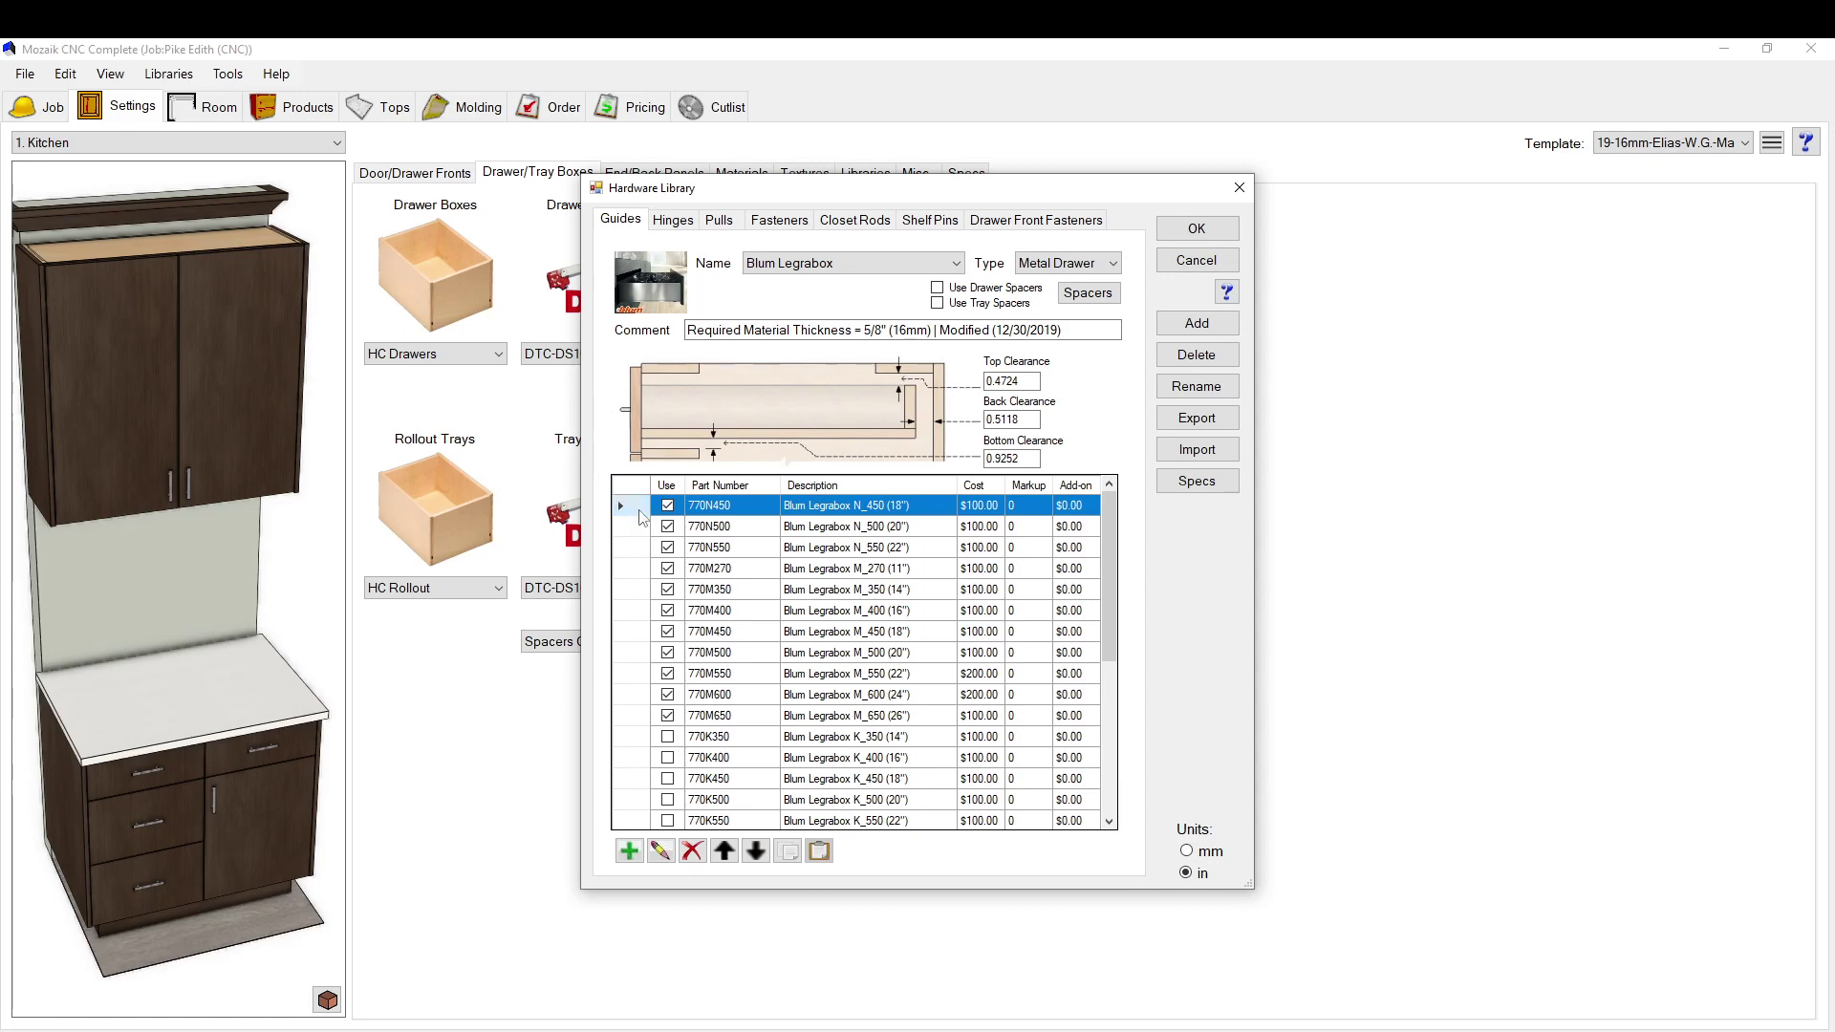
Step: Open the metal drawer settings for 770N450 and show measurements in millimetres
left_click(660, 850)
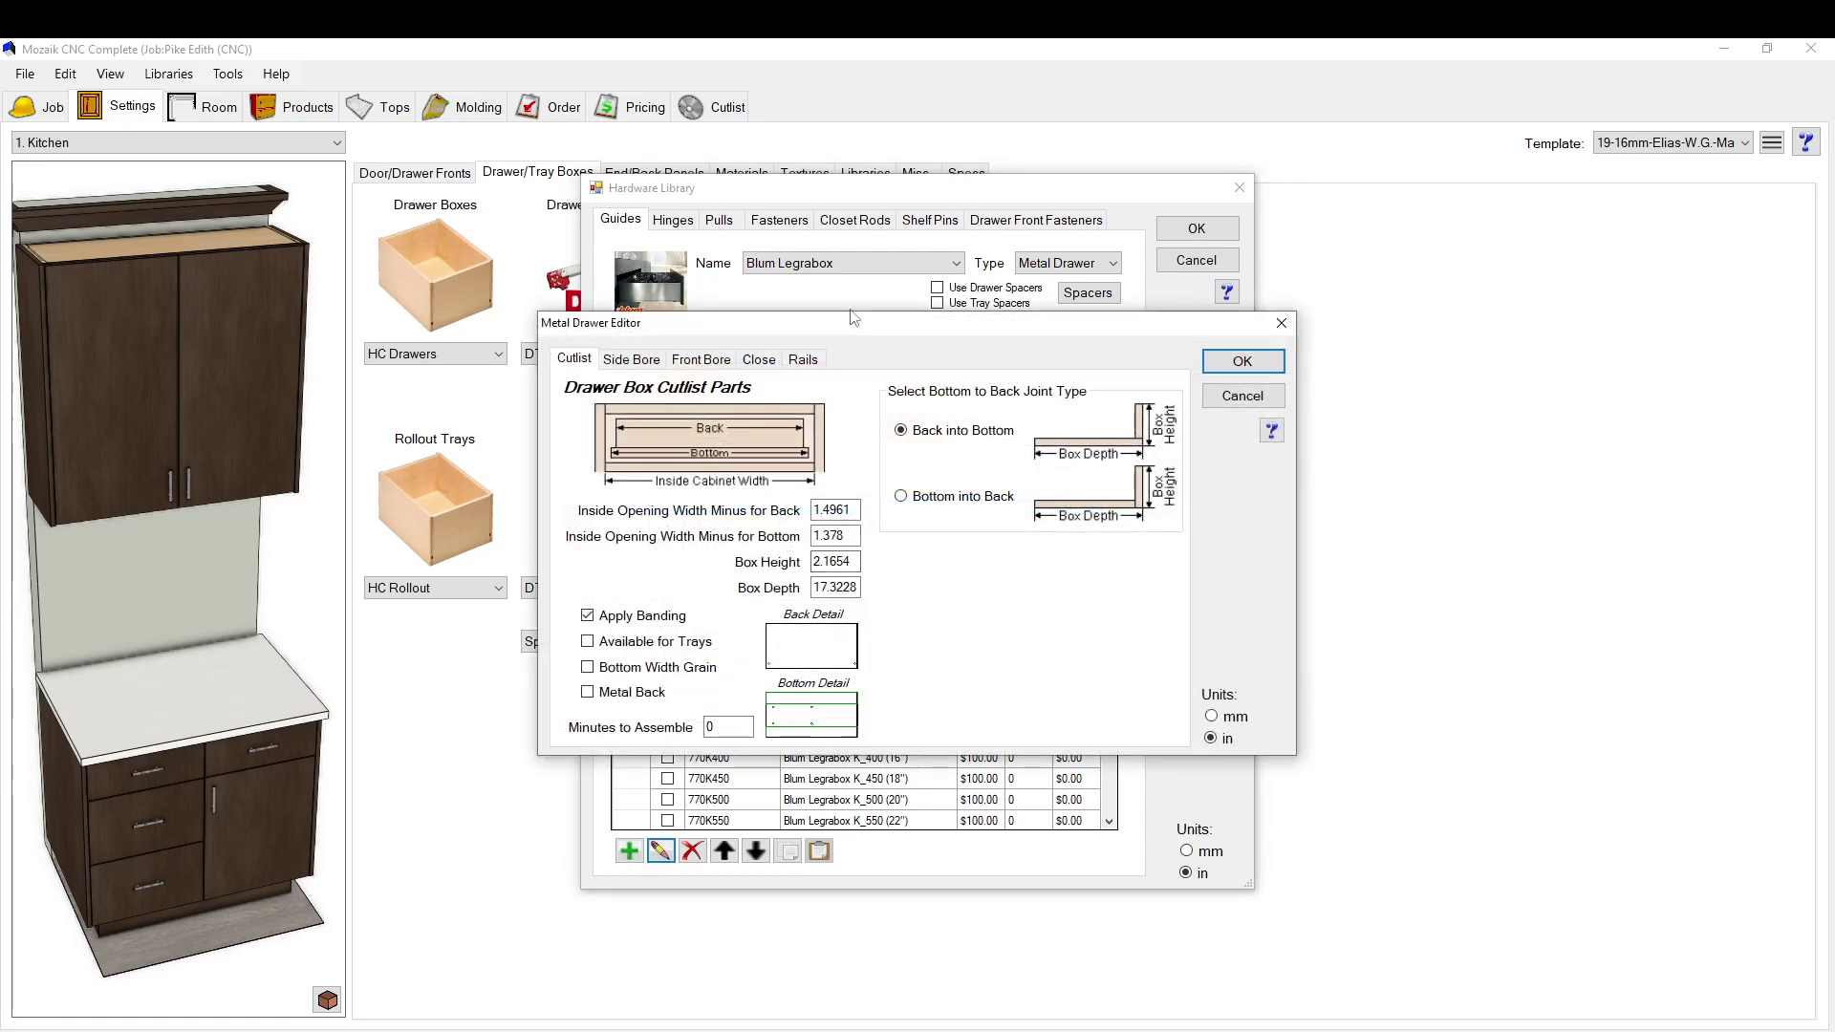
left_click_drag(854, 328, 1000, 276)
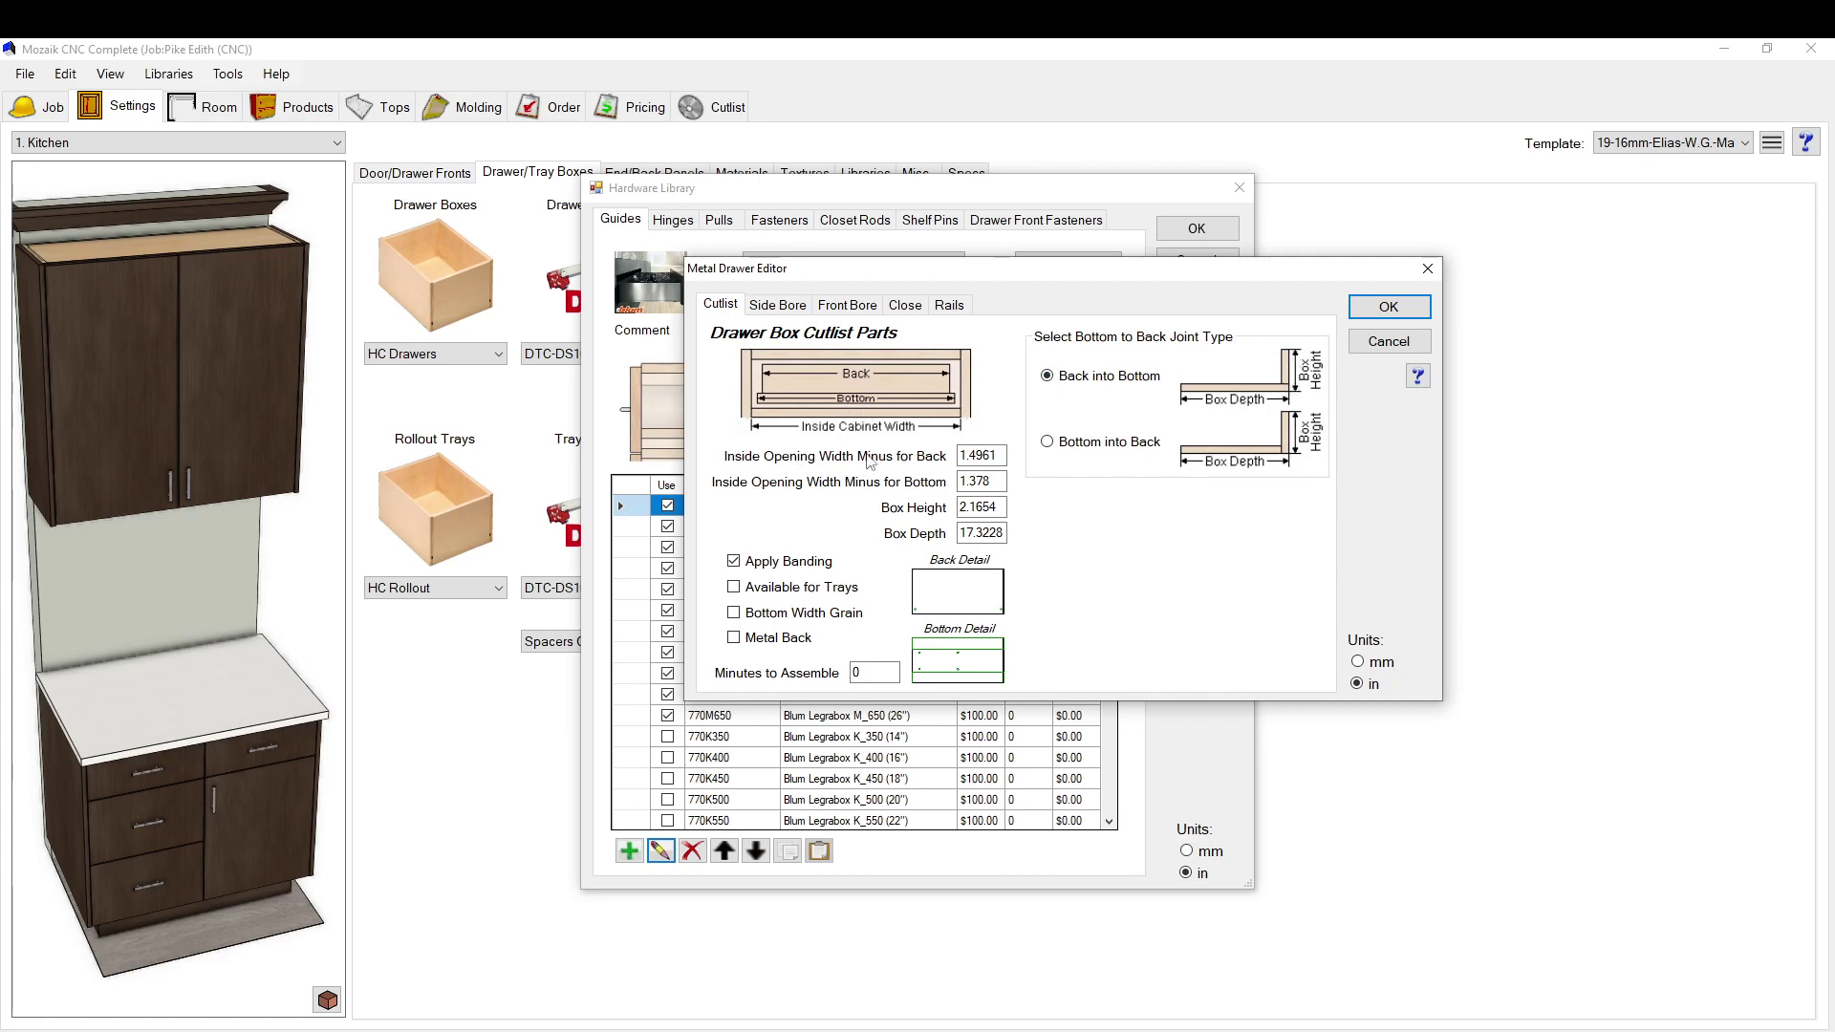
left_click(992, 455)
left_click(1358, 662)
key("Tab")
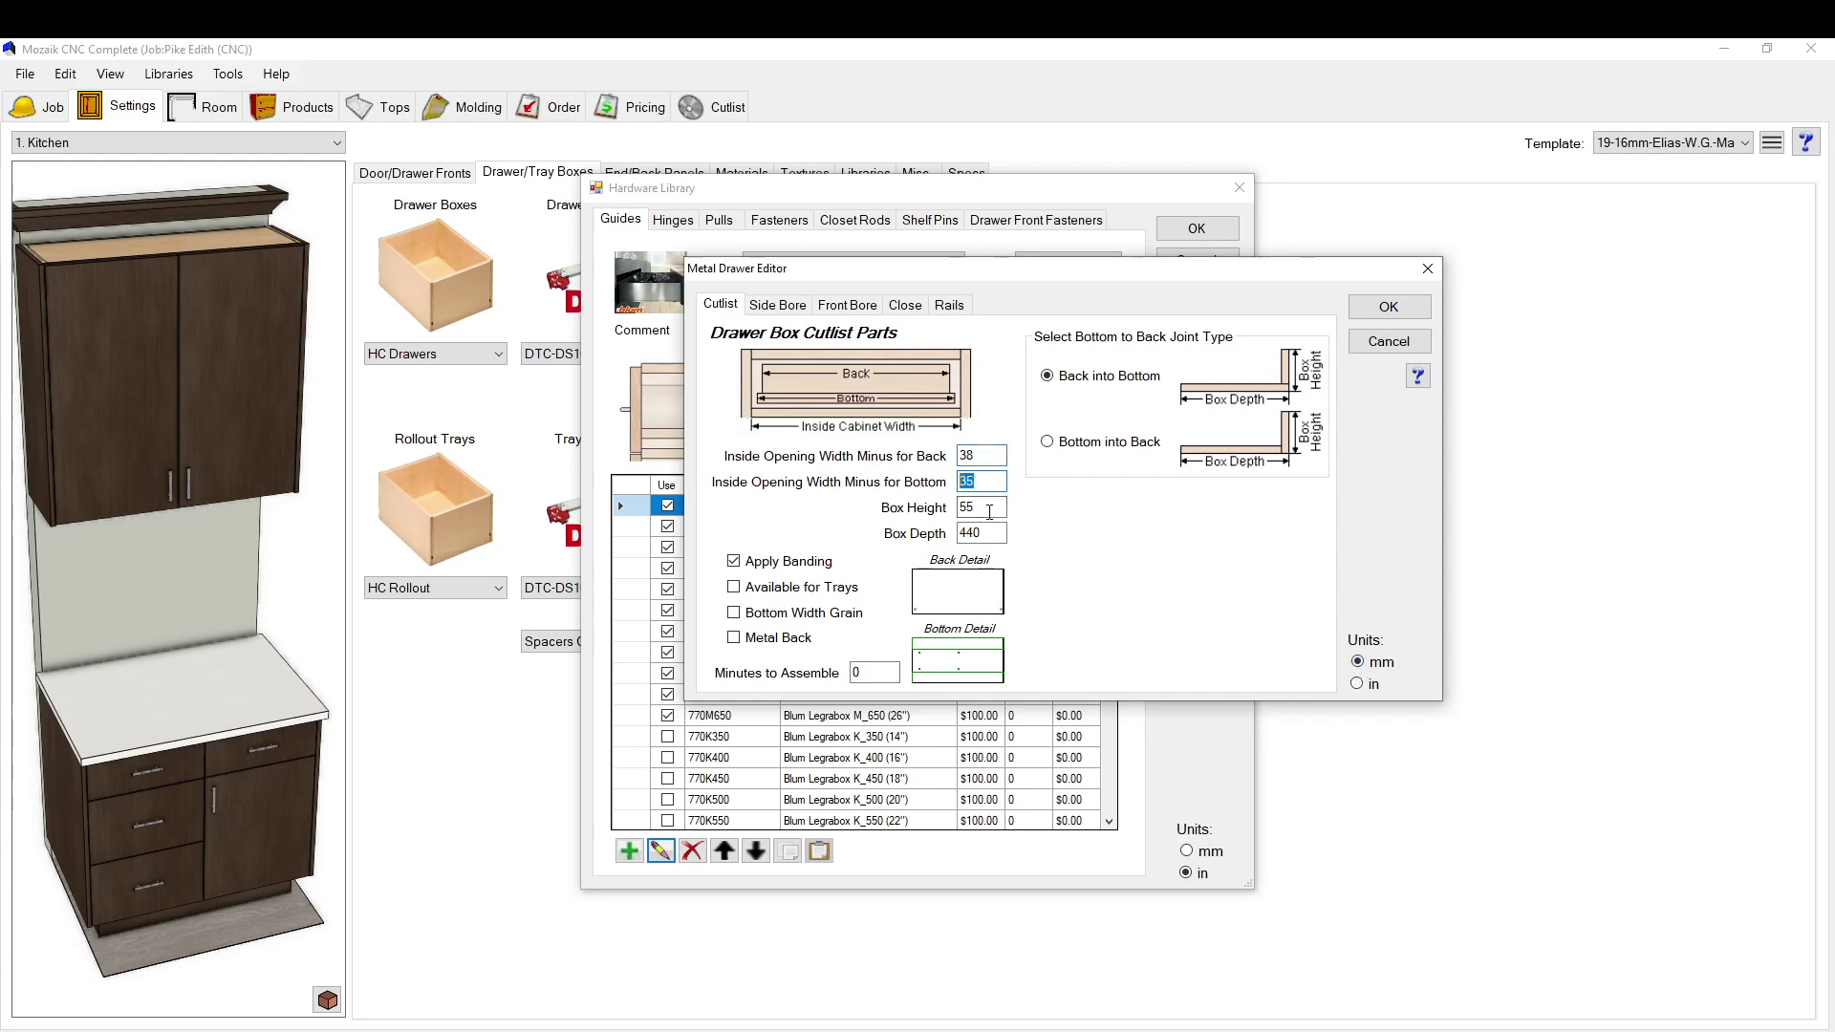
key("Tab")
key("Tab")
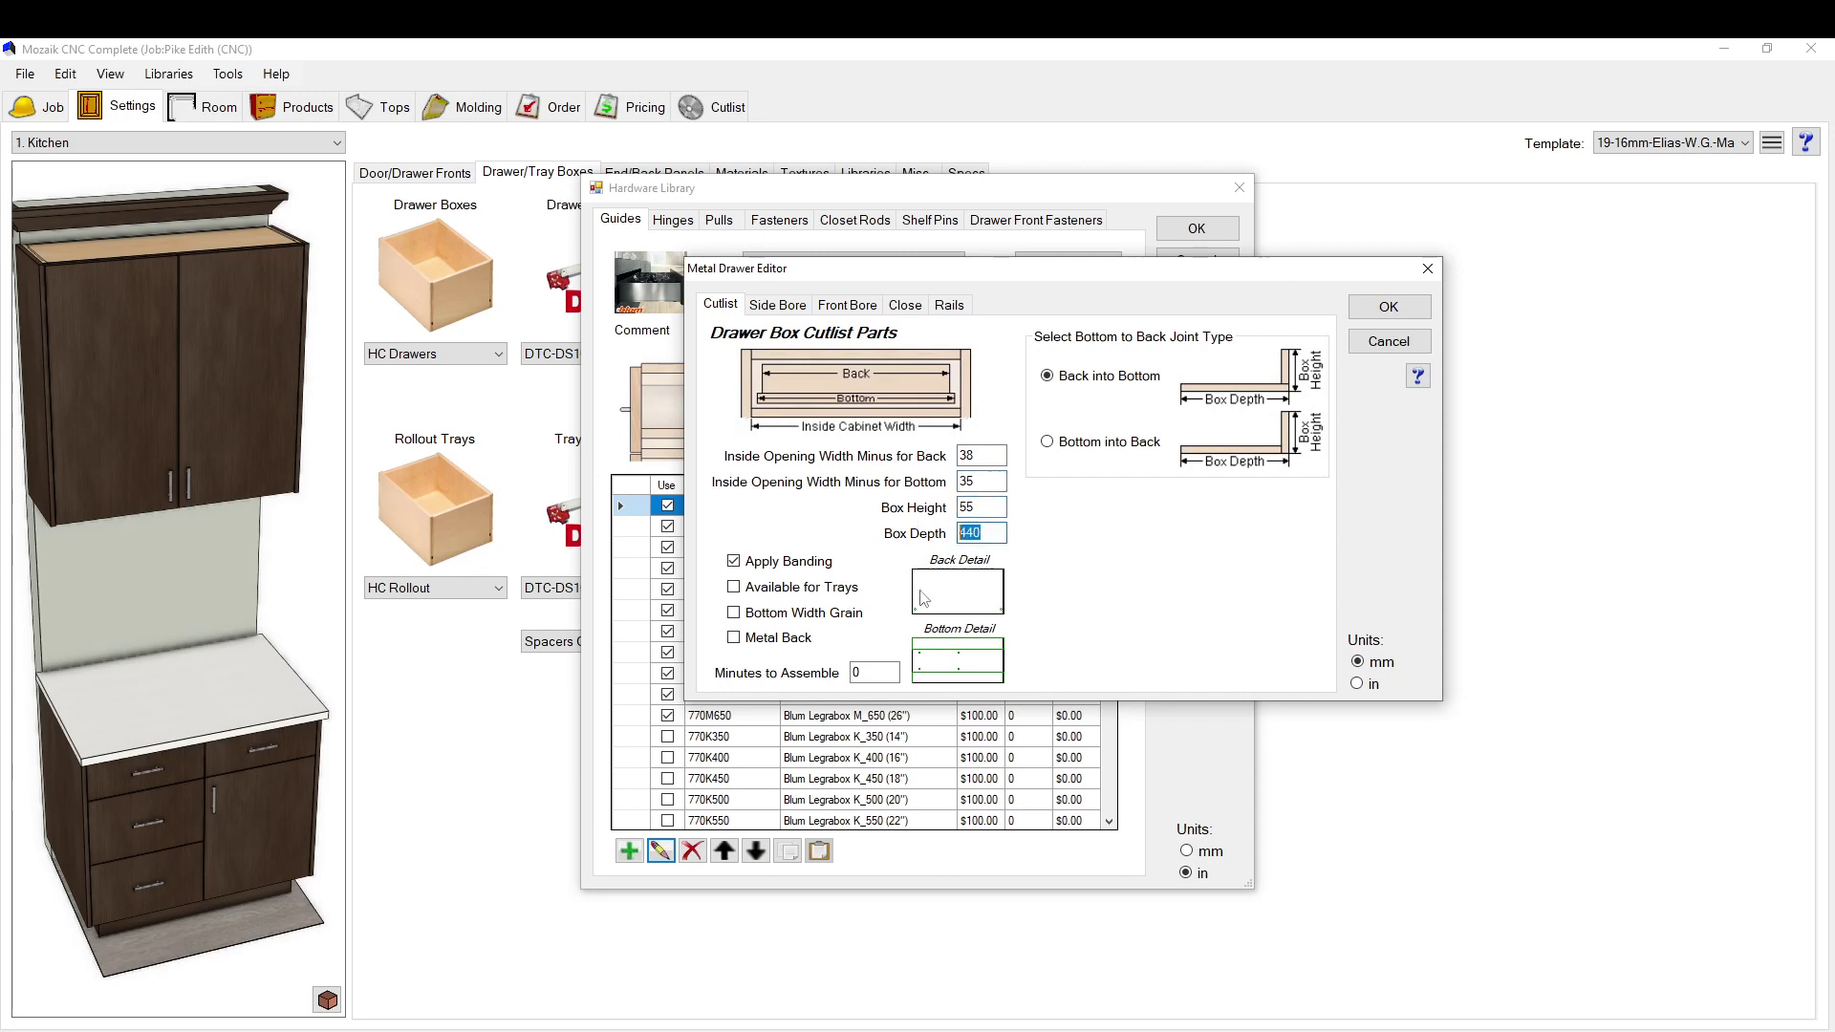
Step: Leave the drawer unavailable for trays and turn off Bottom Width Grain
left_click(735, 588)
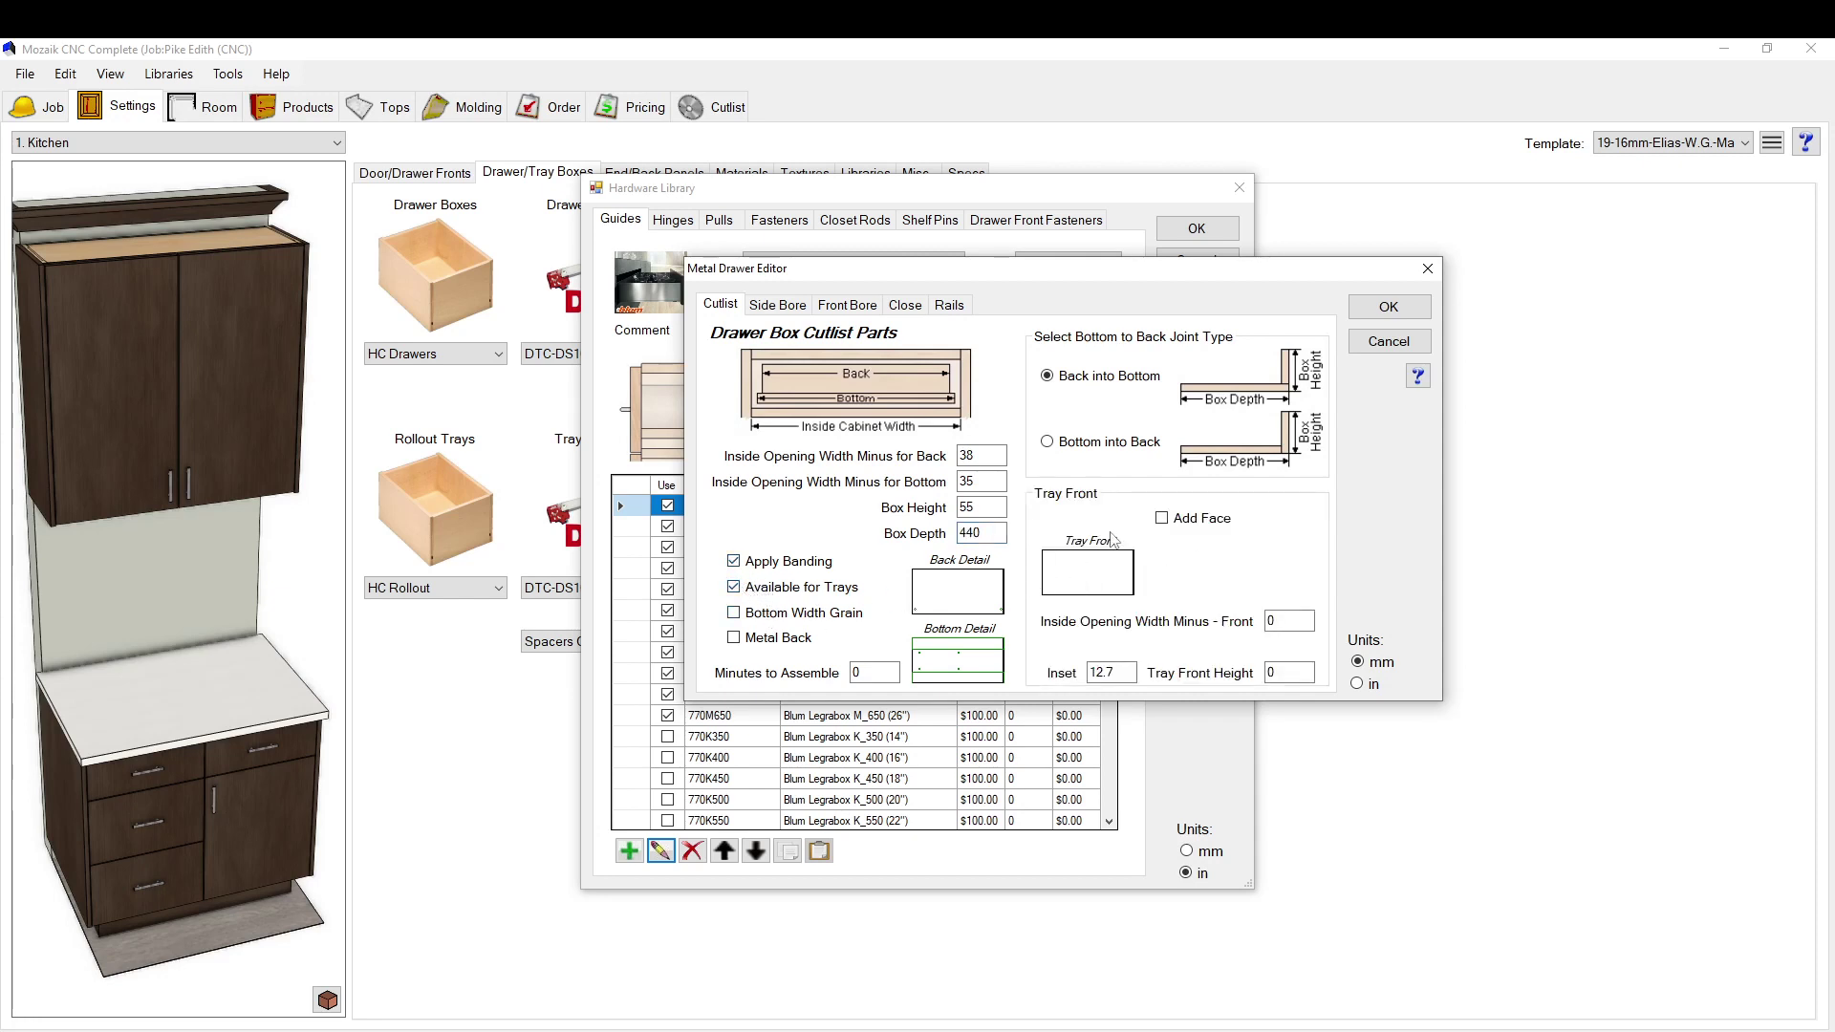
left_click(734, 587)
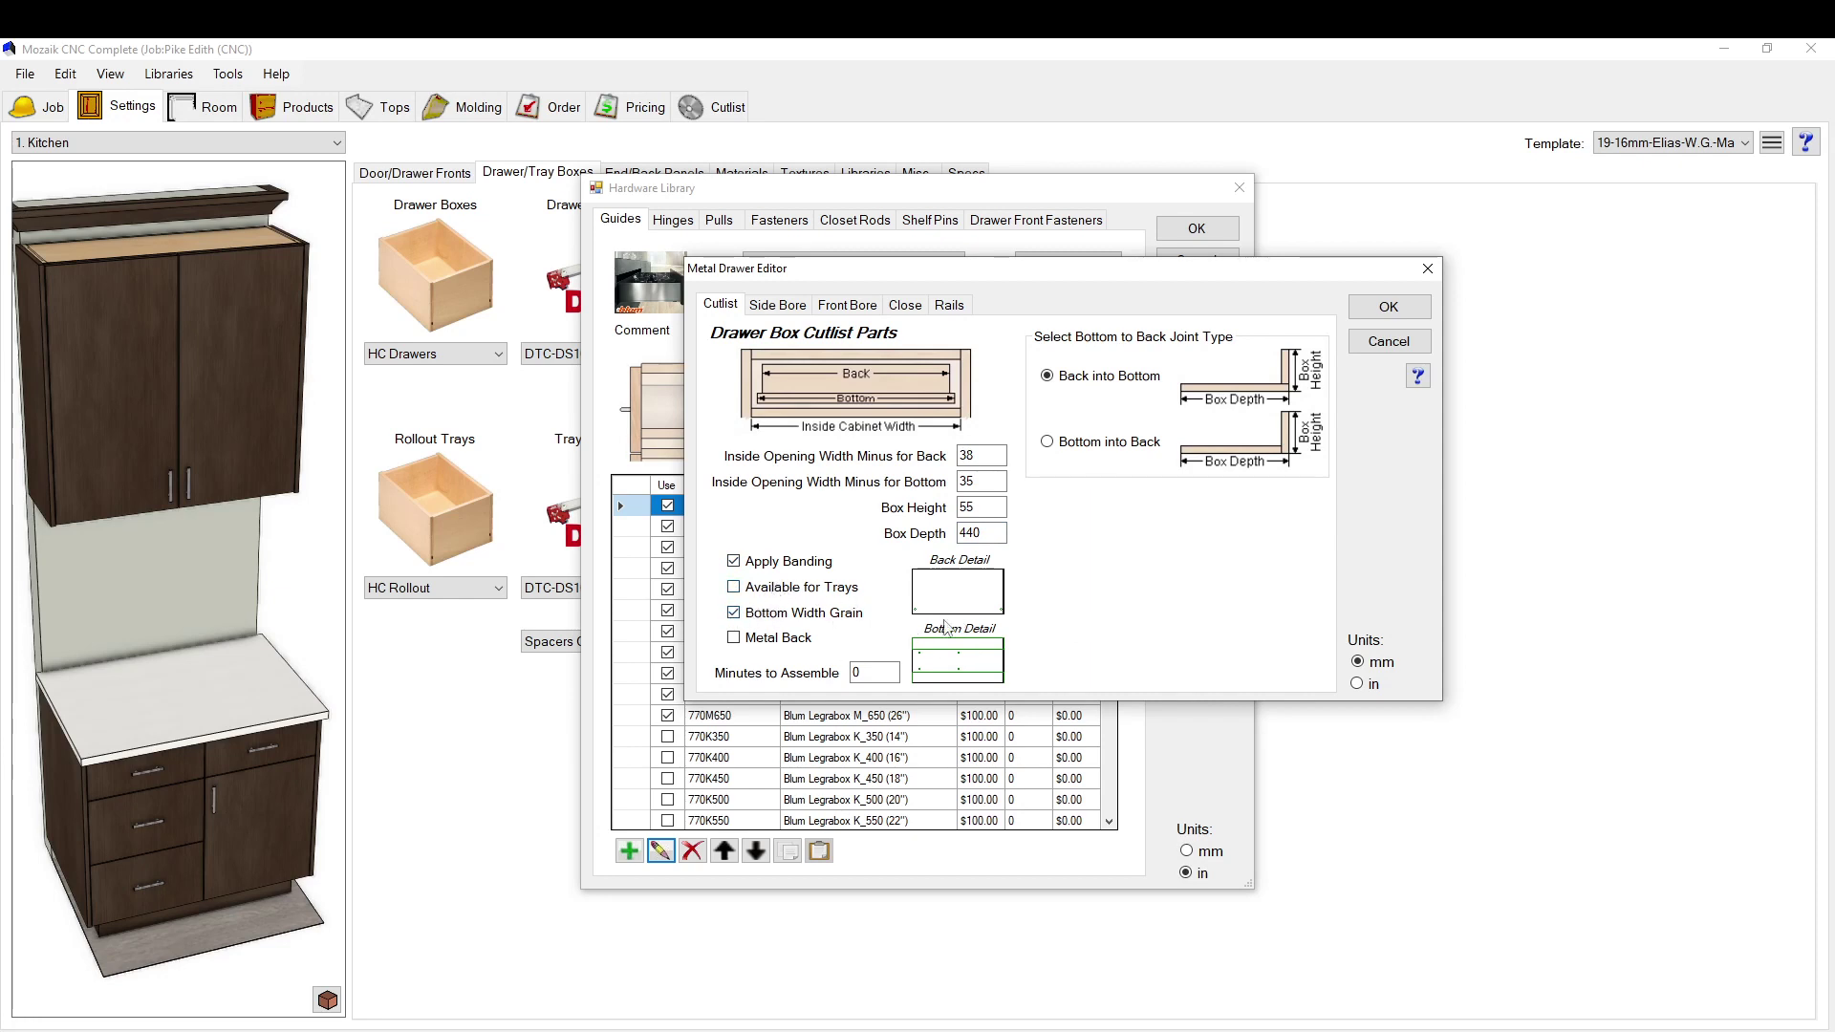
left_click(732, 614)
Step: Inspect the bottom panel's two grooves under Operations, then cancel the Part Editor
double_click(984, 670)
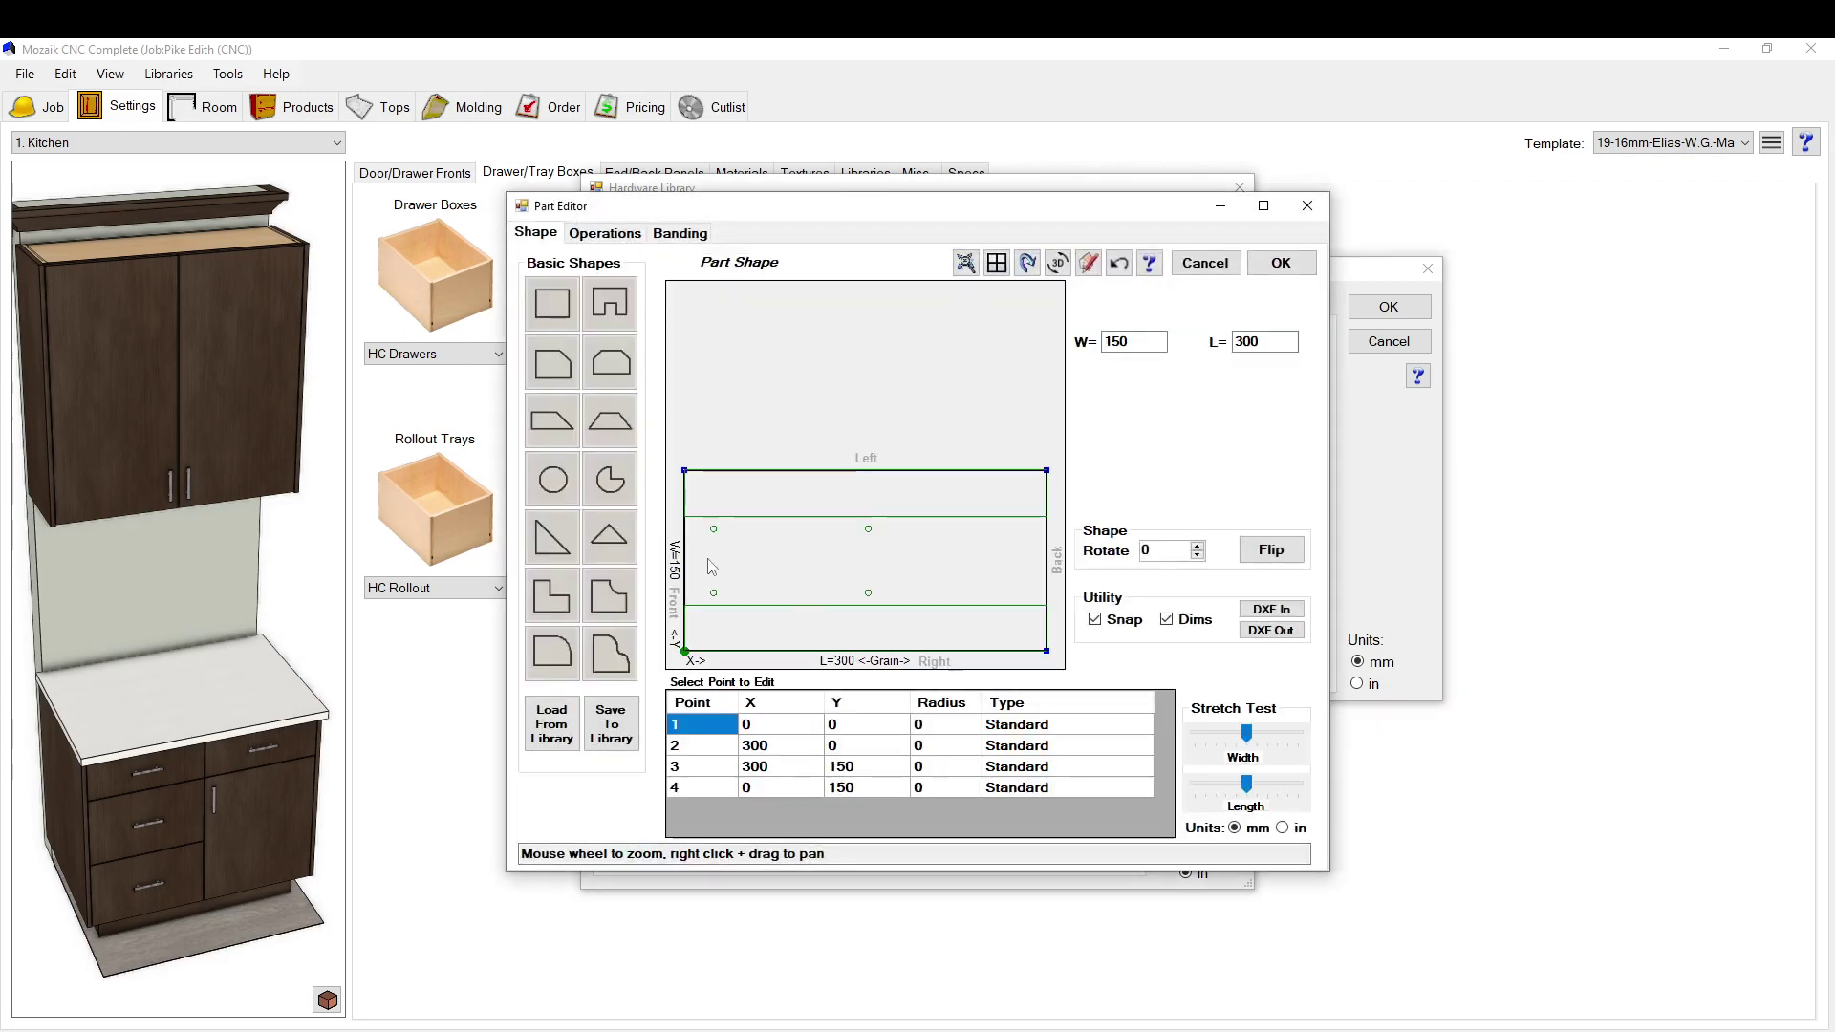
left_click(605, 233)
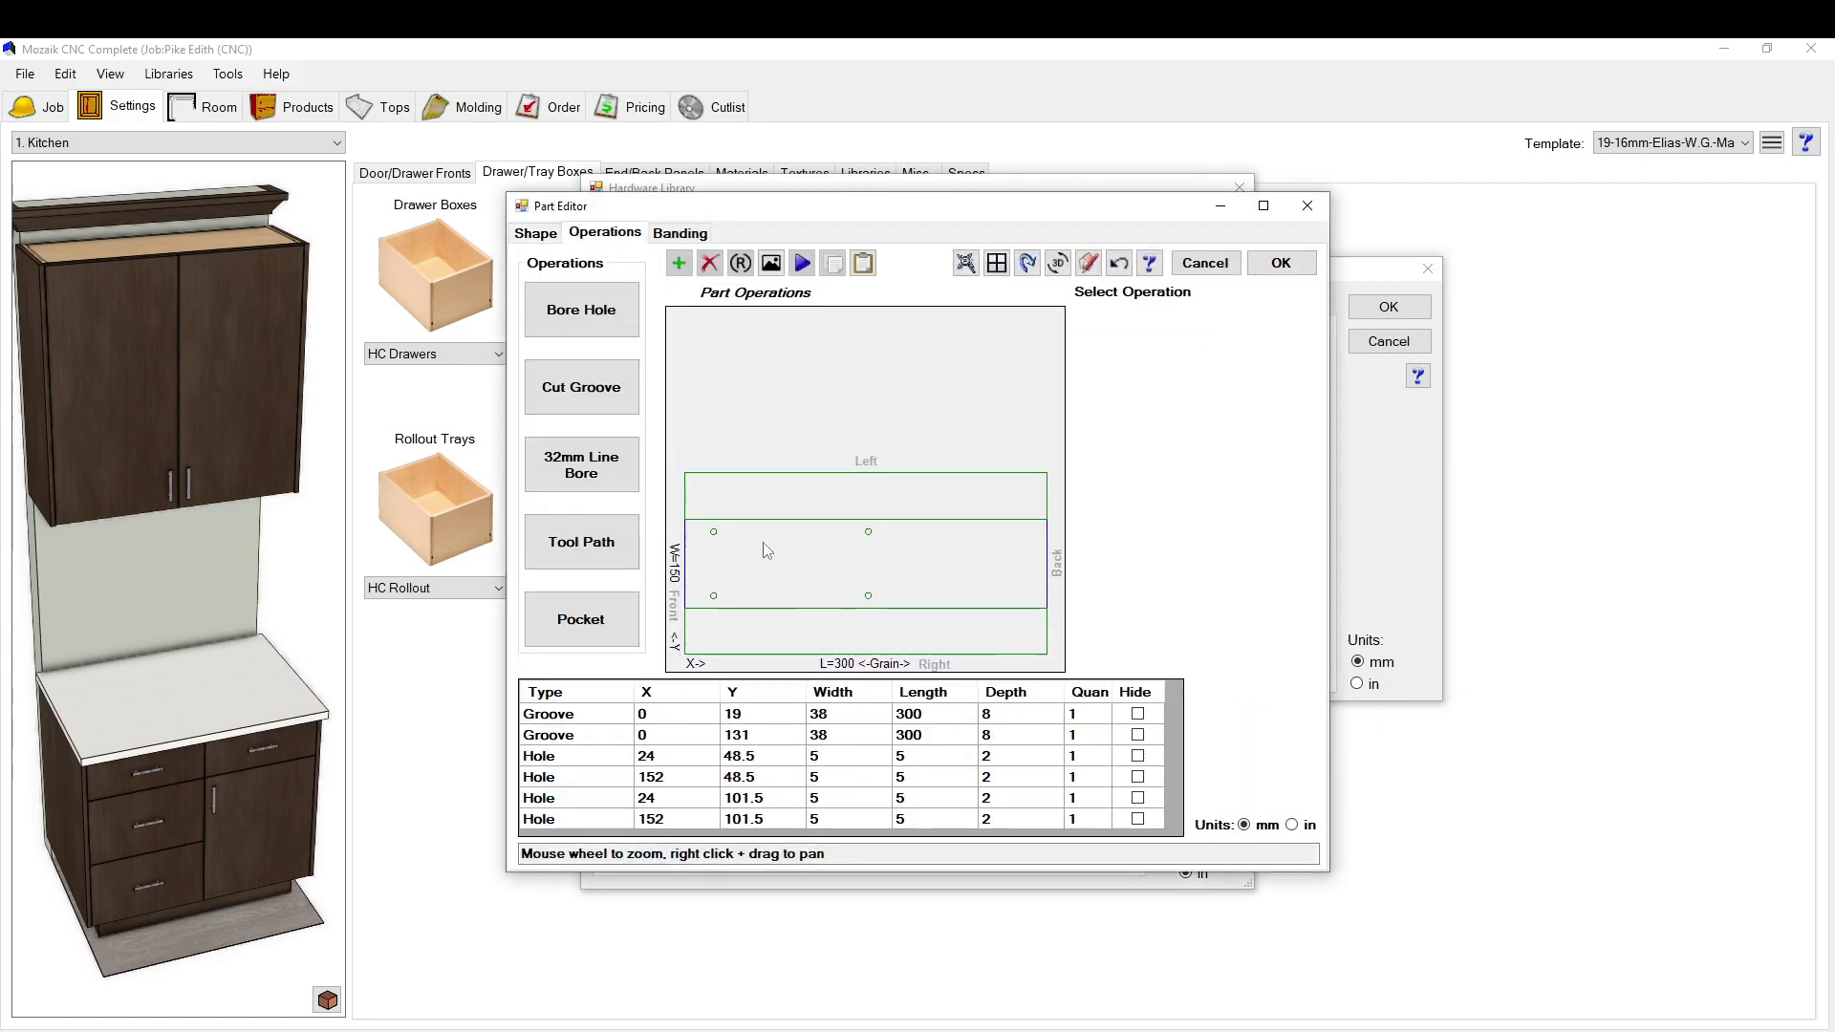
left_click(822, 497)
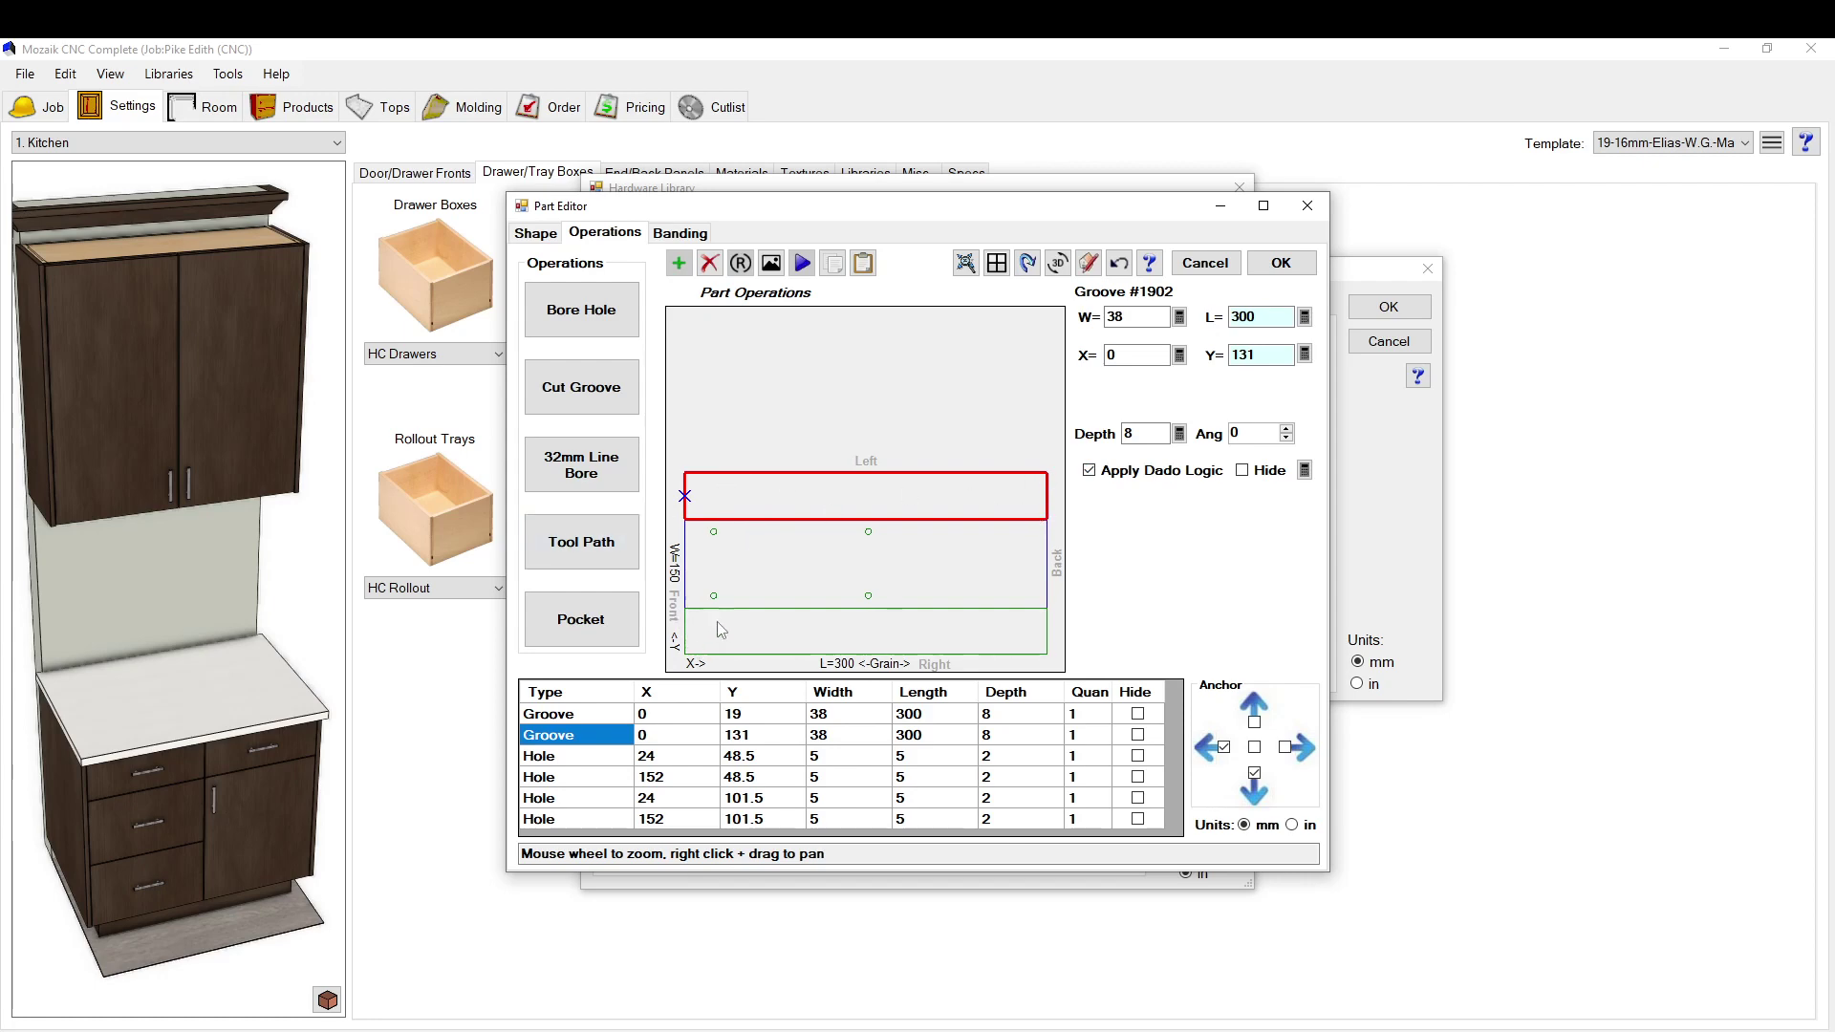
left_click(689, 632)
left_click(1204, 264)
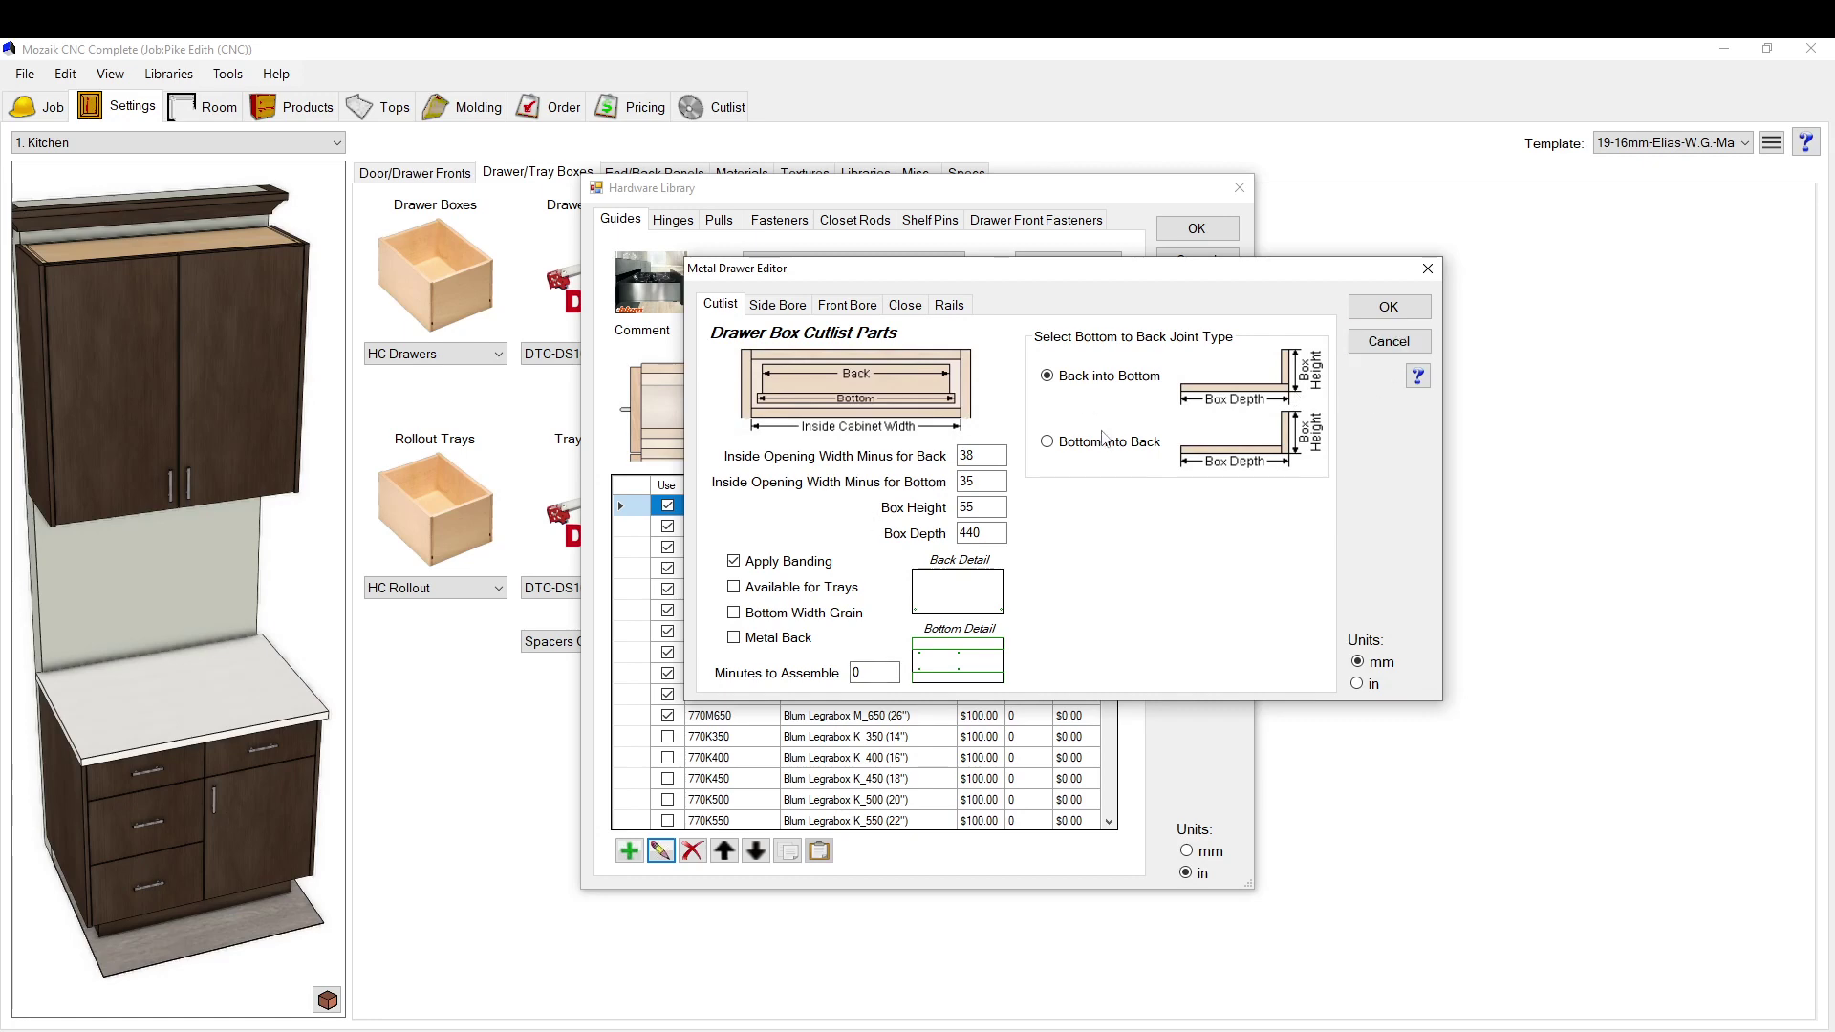
Step: Reopen the bottom panel, check the holes at 24, 48.5 and 24, 101.5, then cancel
double_click(955, 661)
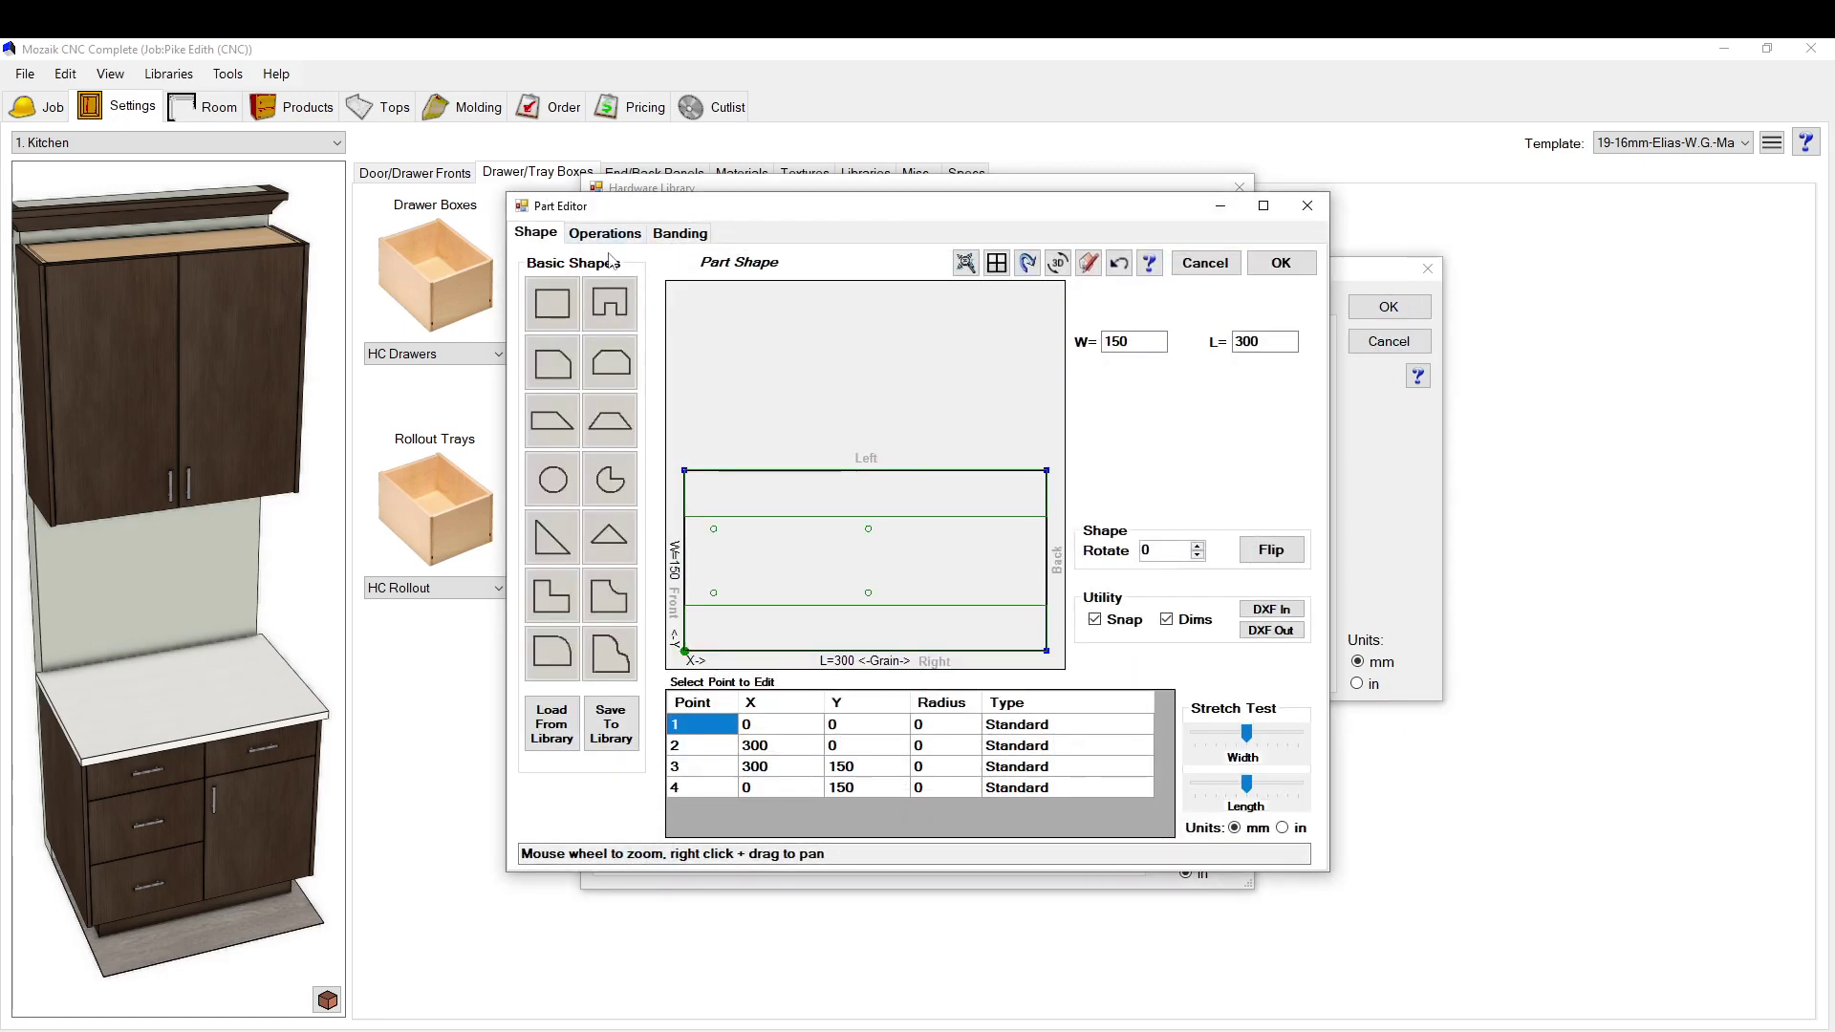
left_click(604, 235)
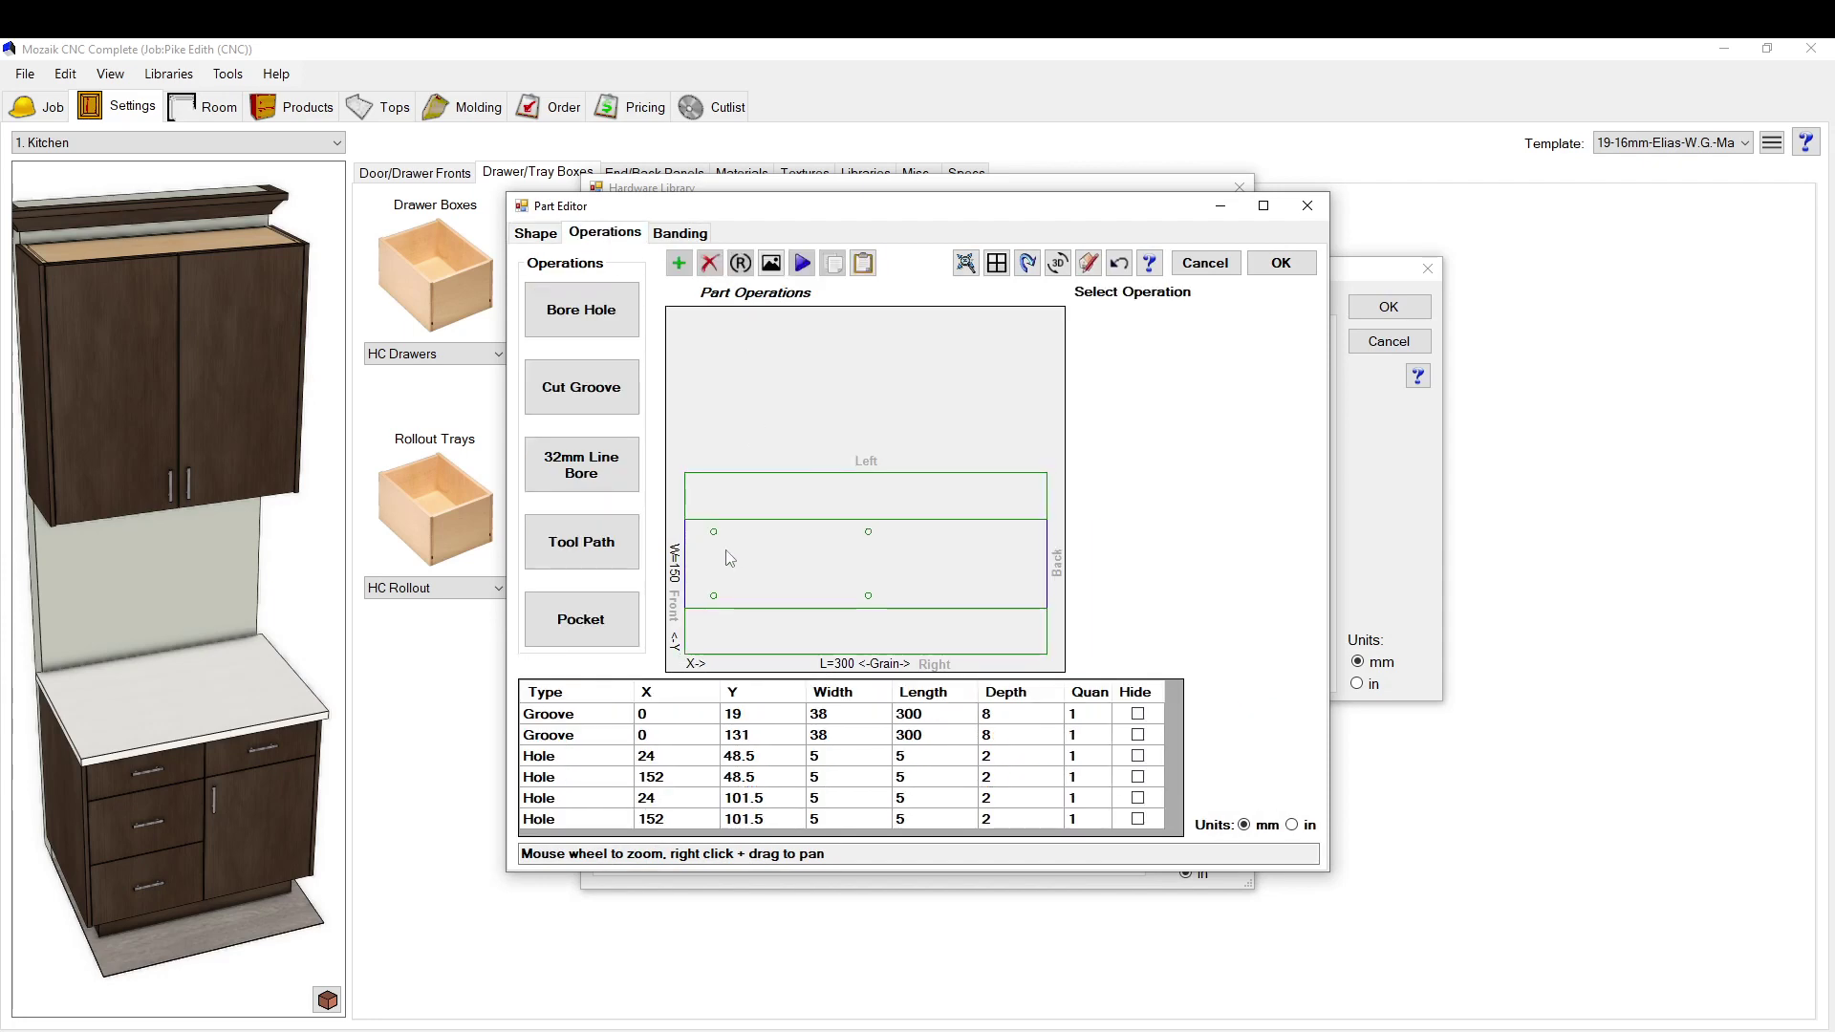
left_click(557, 758)
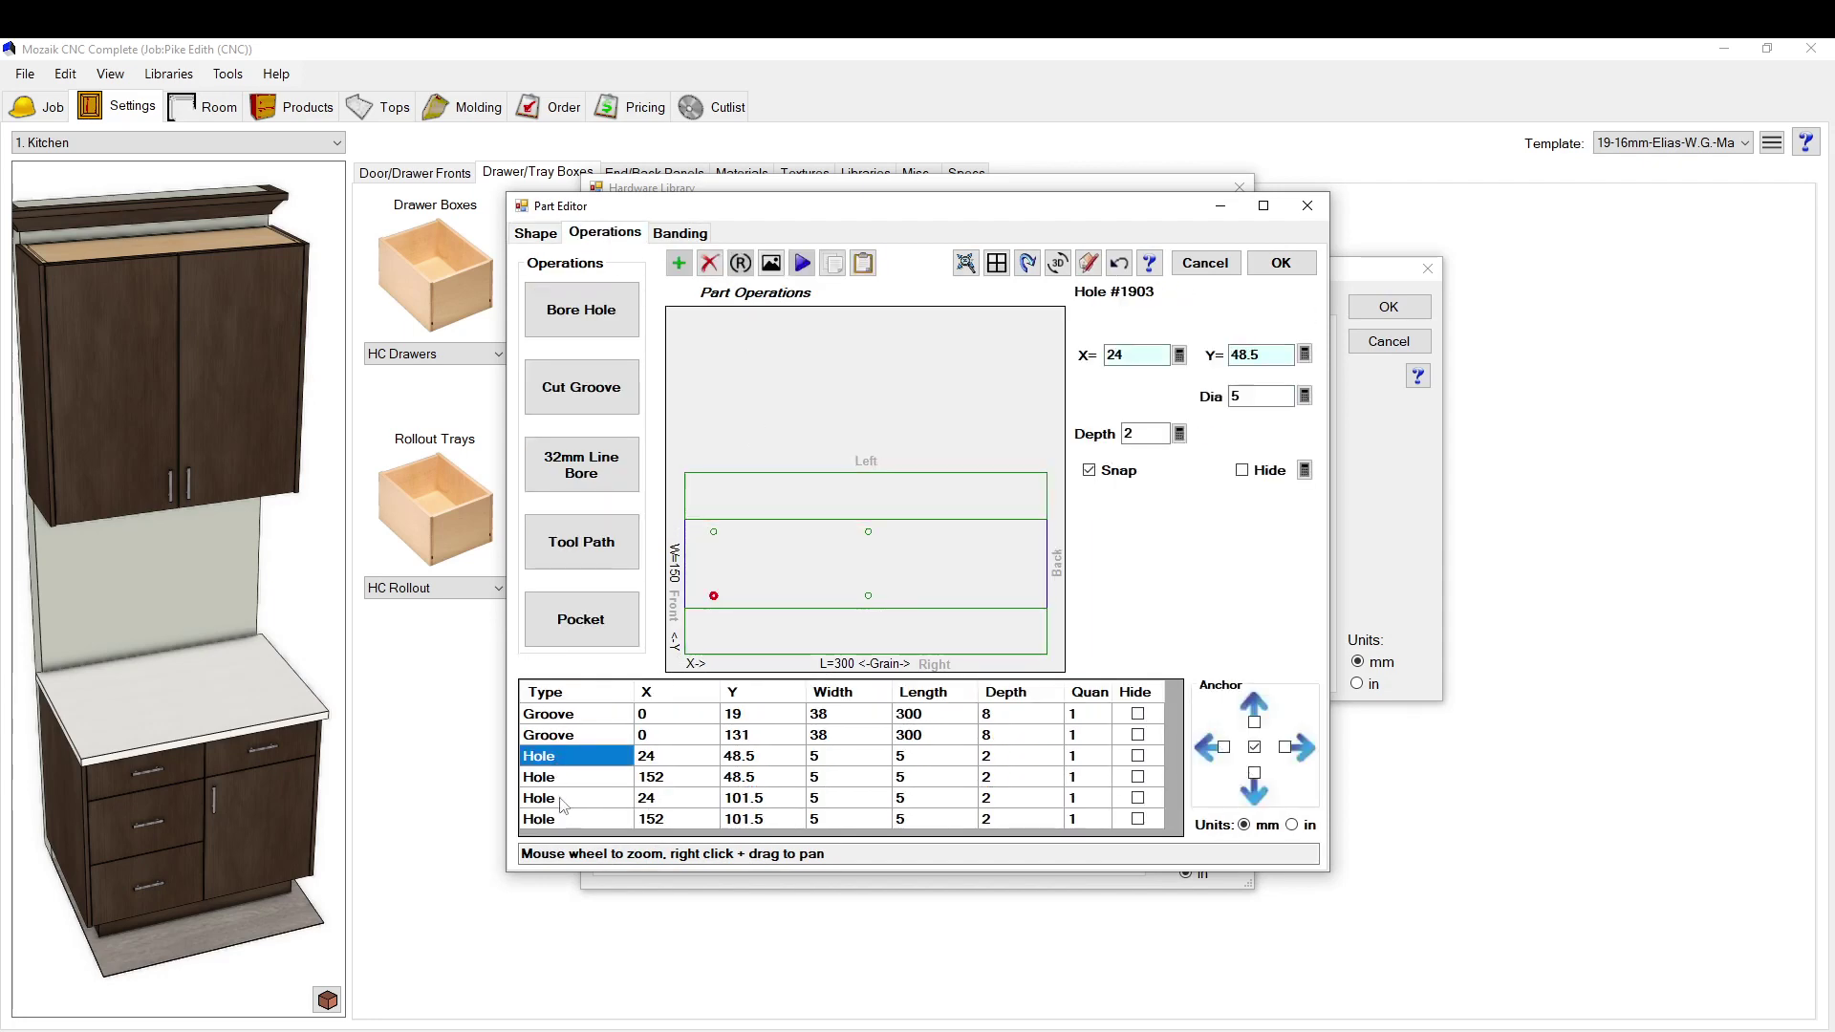
left_click(562, 800)
left_click(1205, 263)
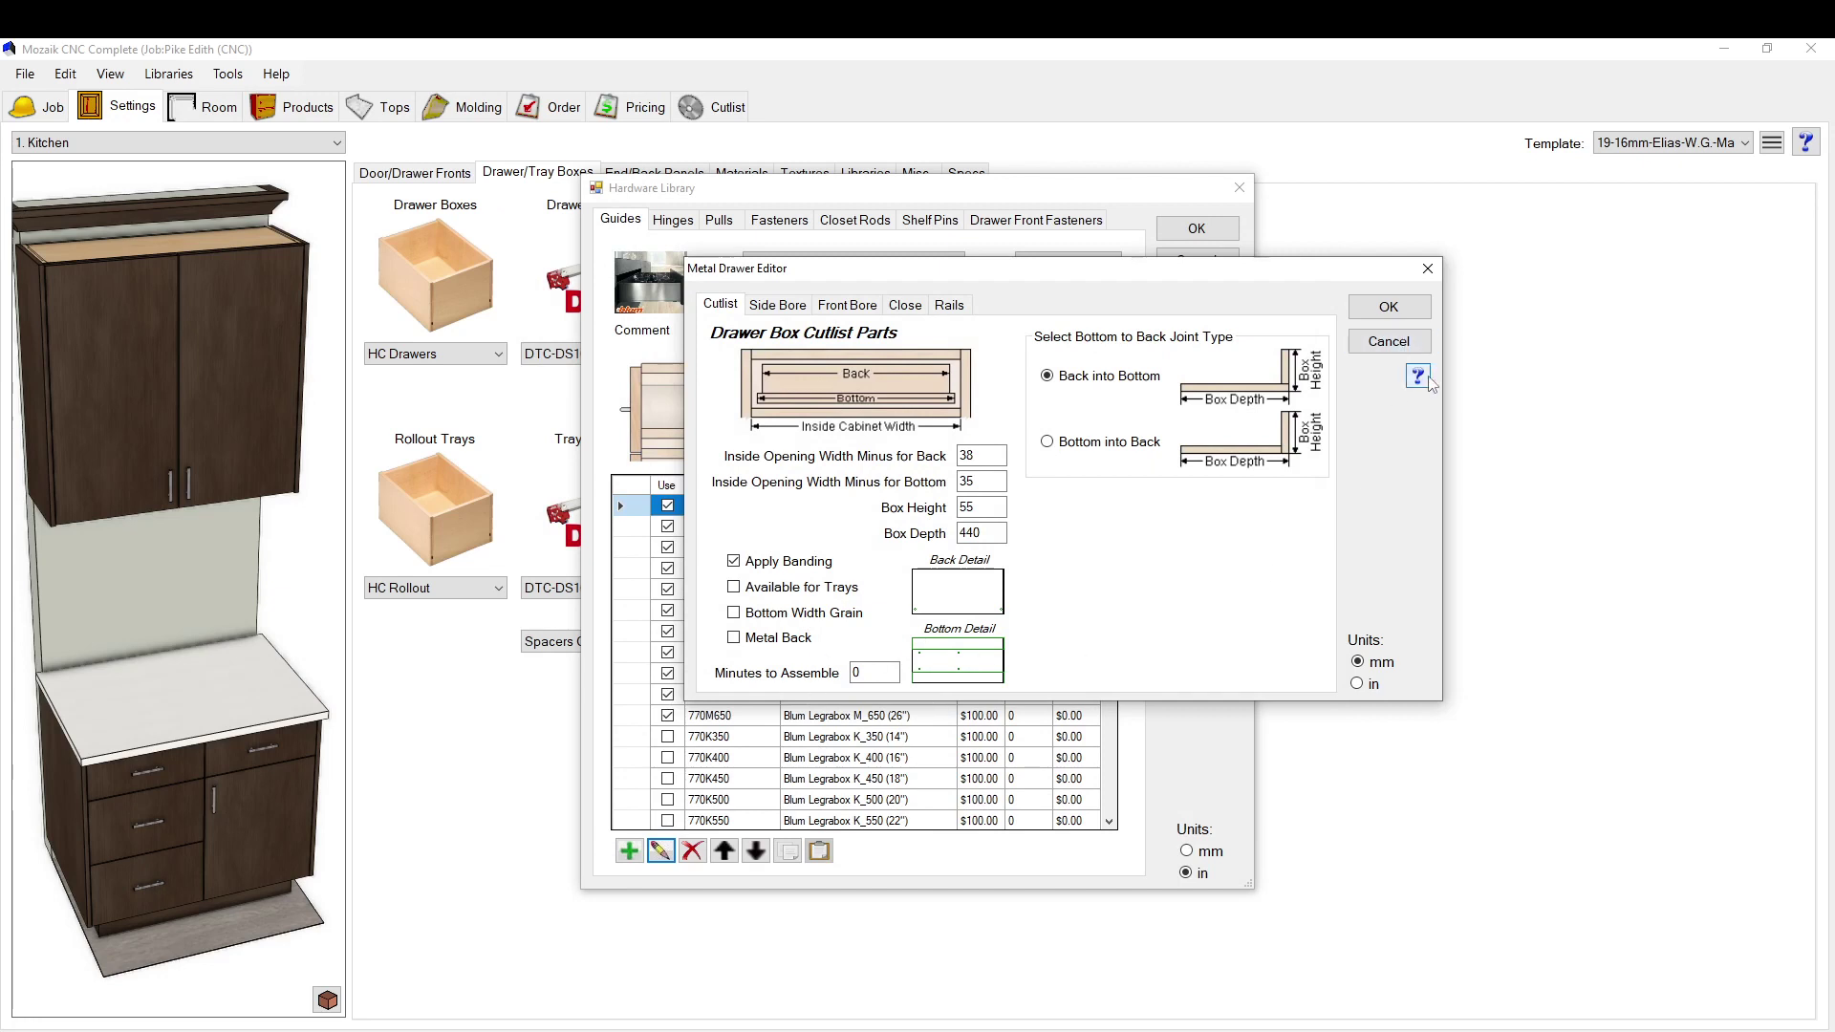
left_click(1386, 344)
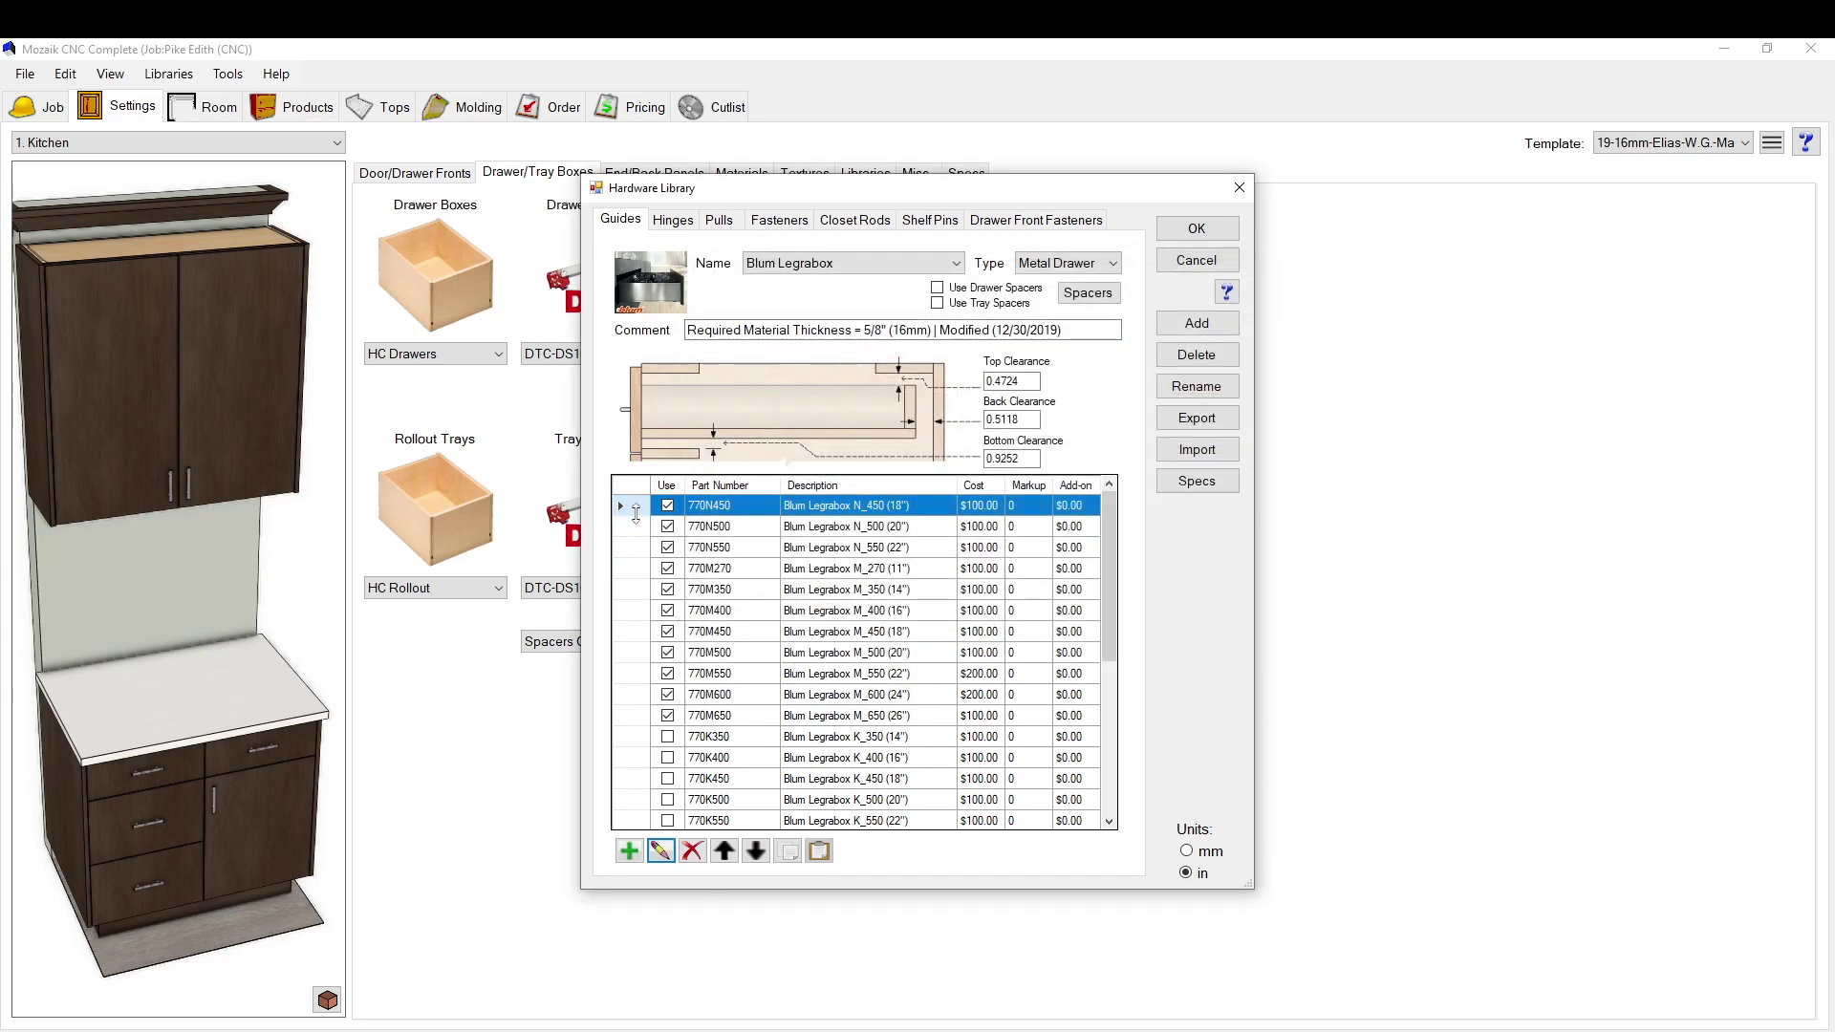
scroll(632, 532, "down", 2)
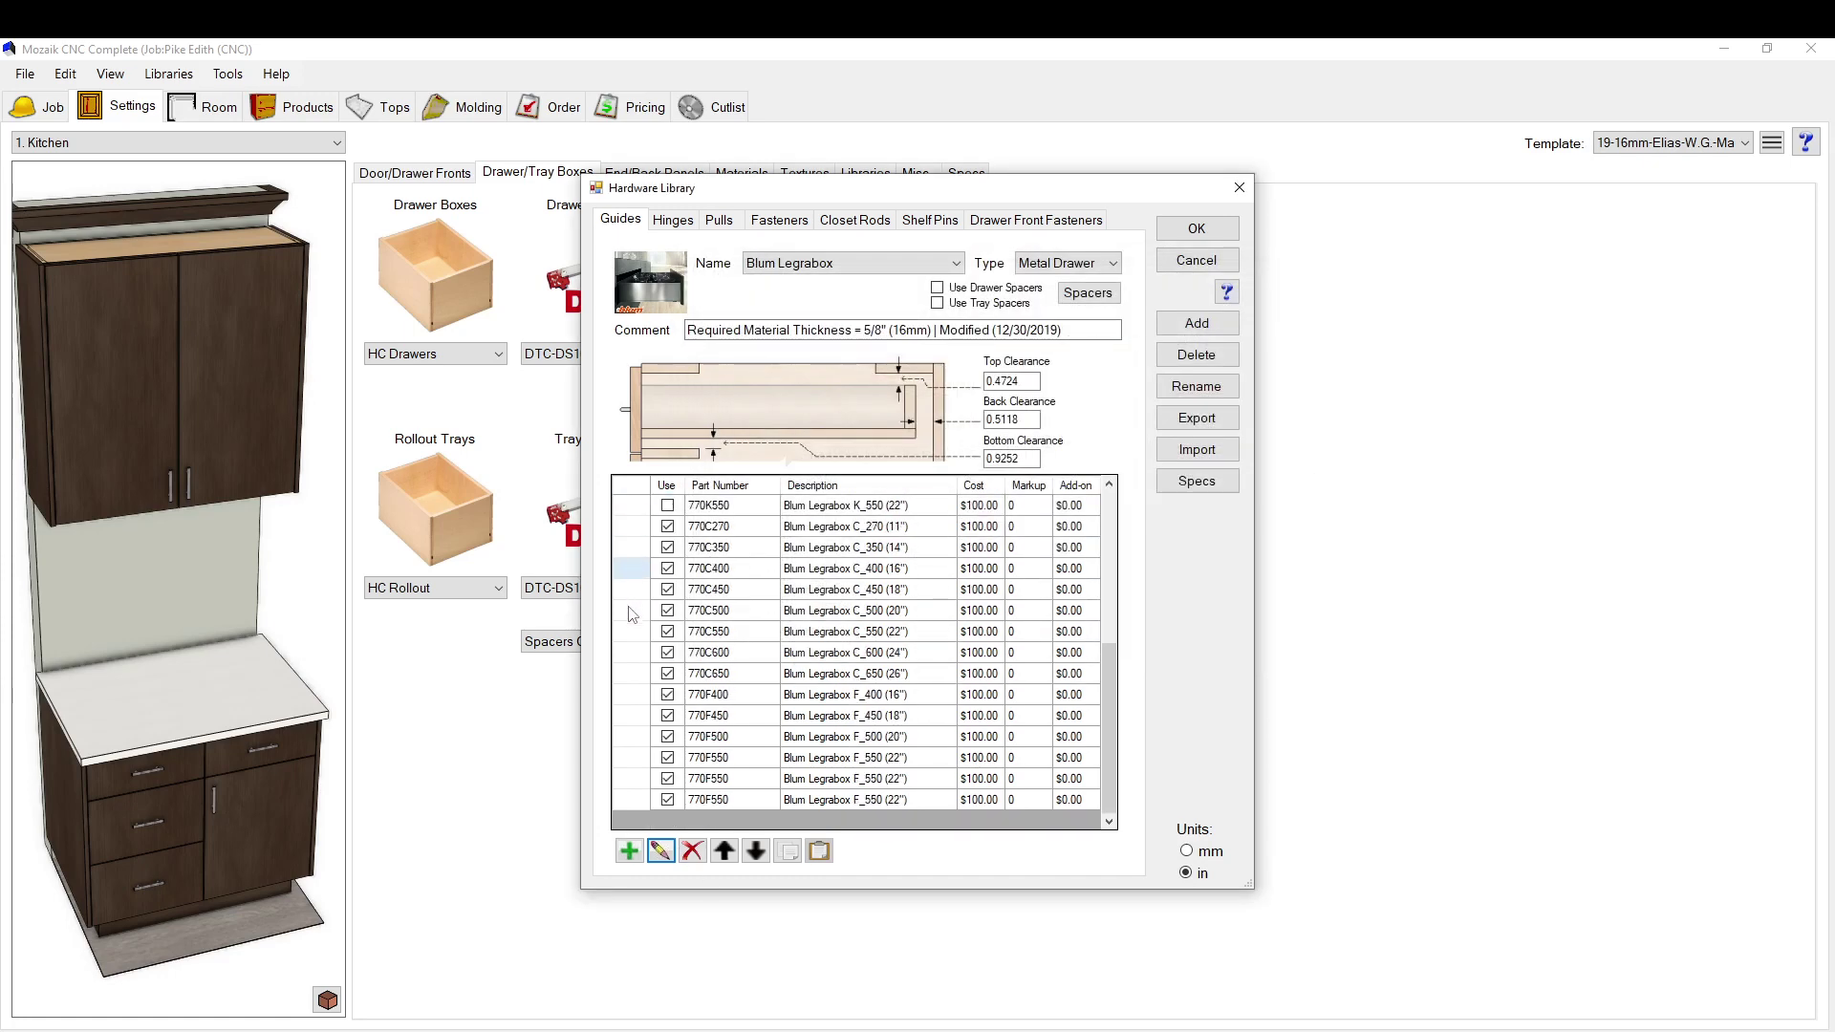
scroll(617, 810, "up", 2)
scroll(622, 684, "down", 1)
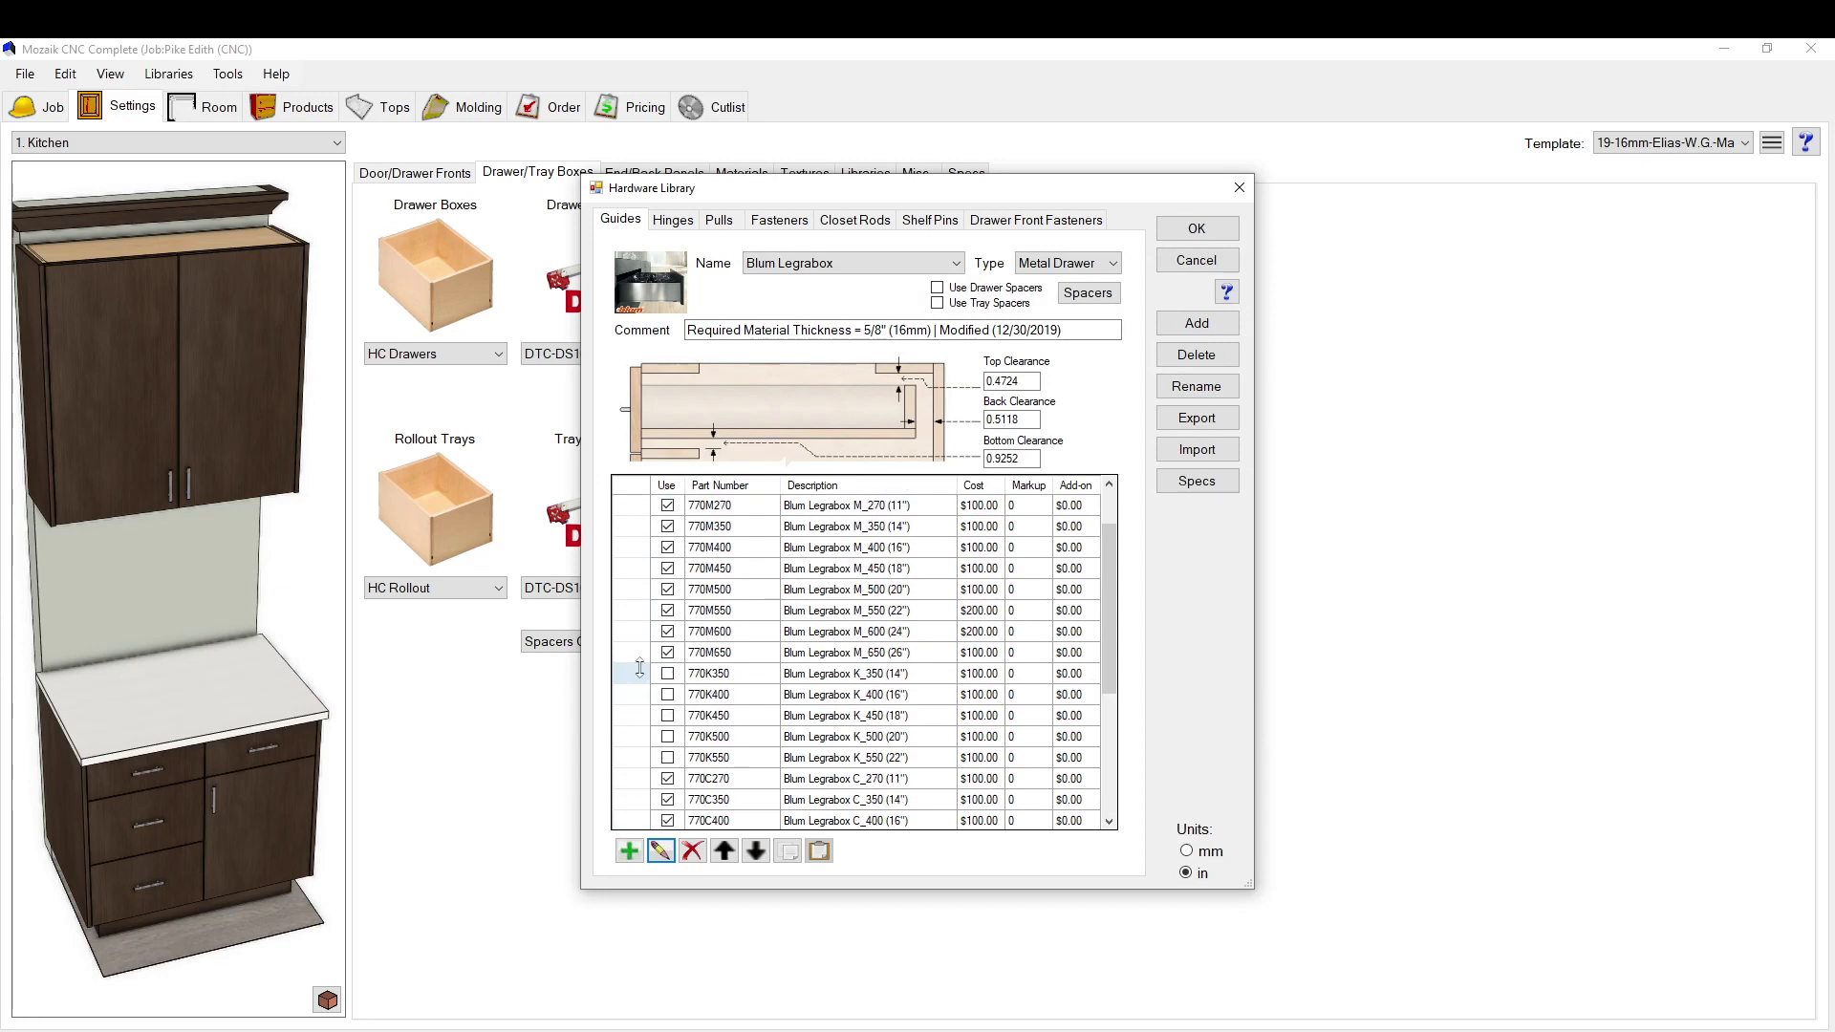
left_click(634, 677)
left_click(632, 691)
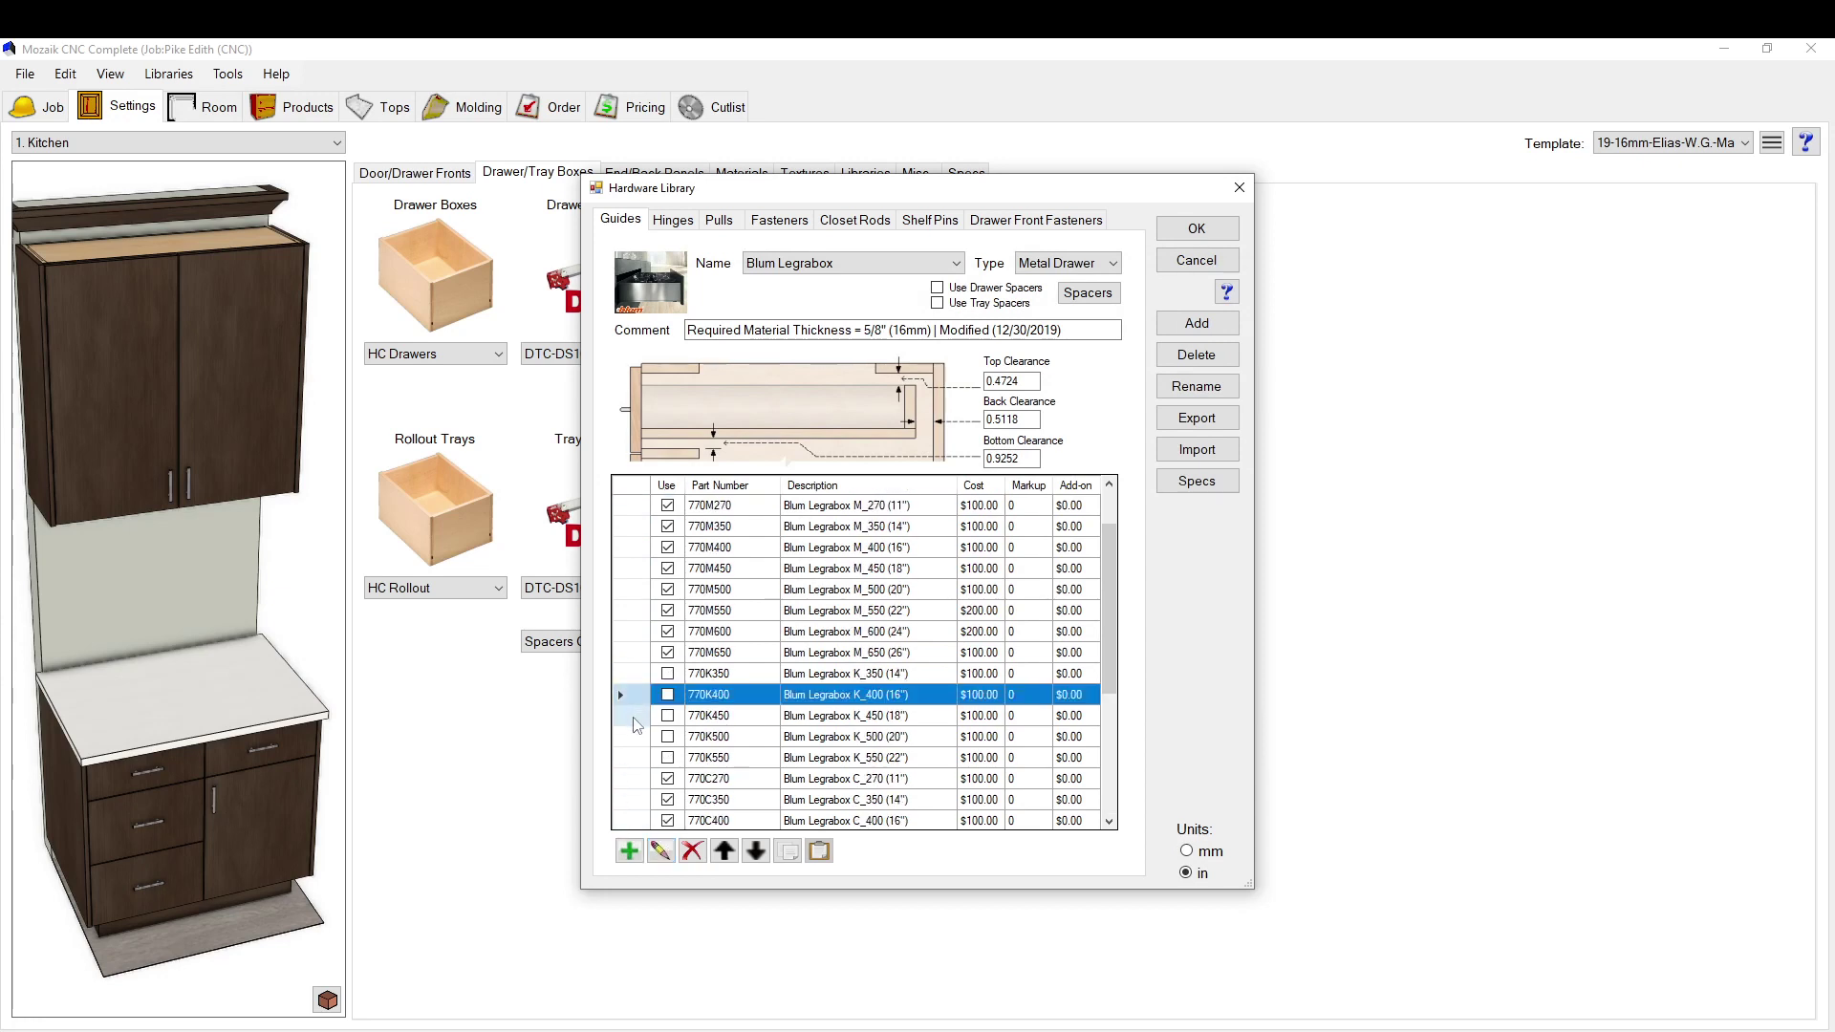
left_click(634, 718)
left_click(631, 738)
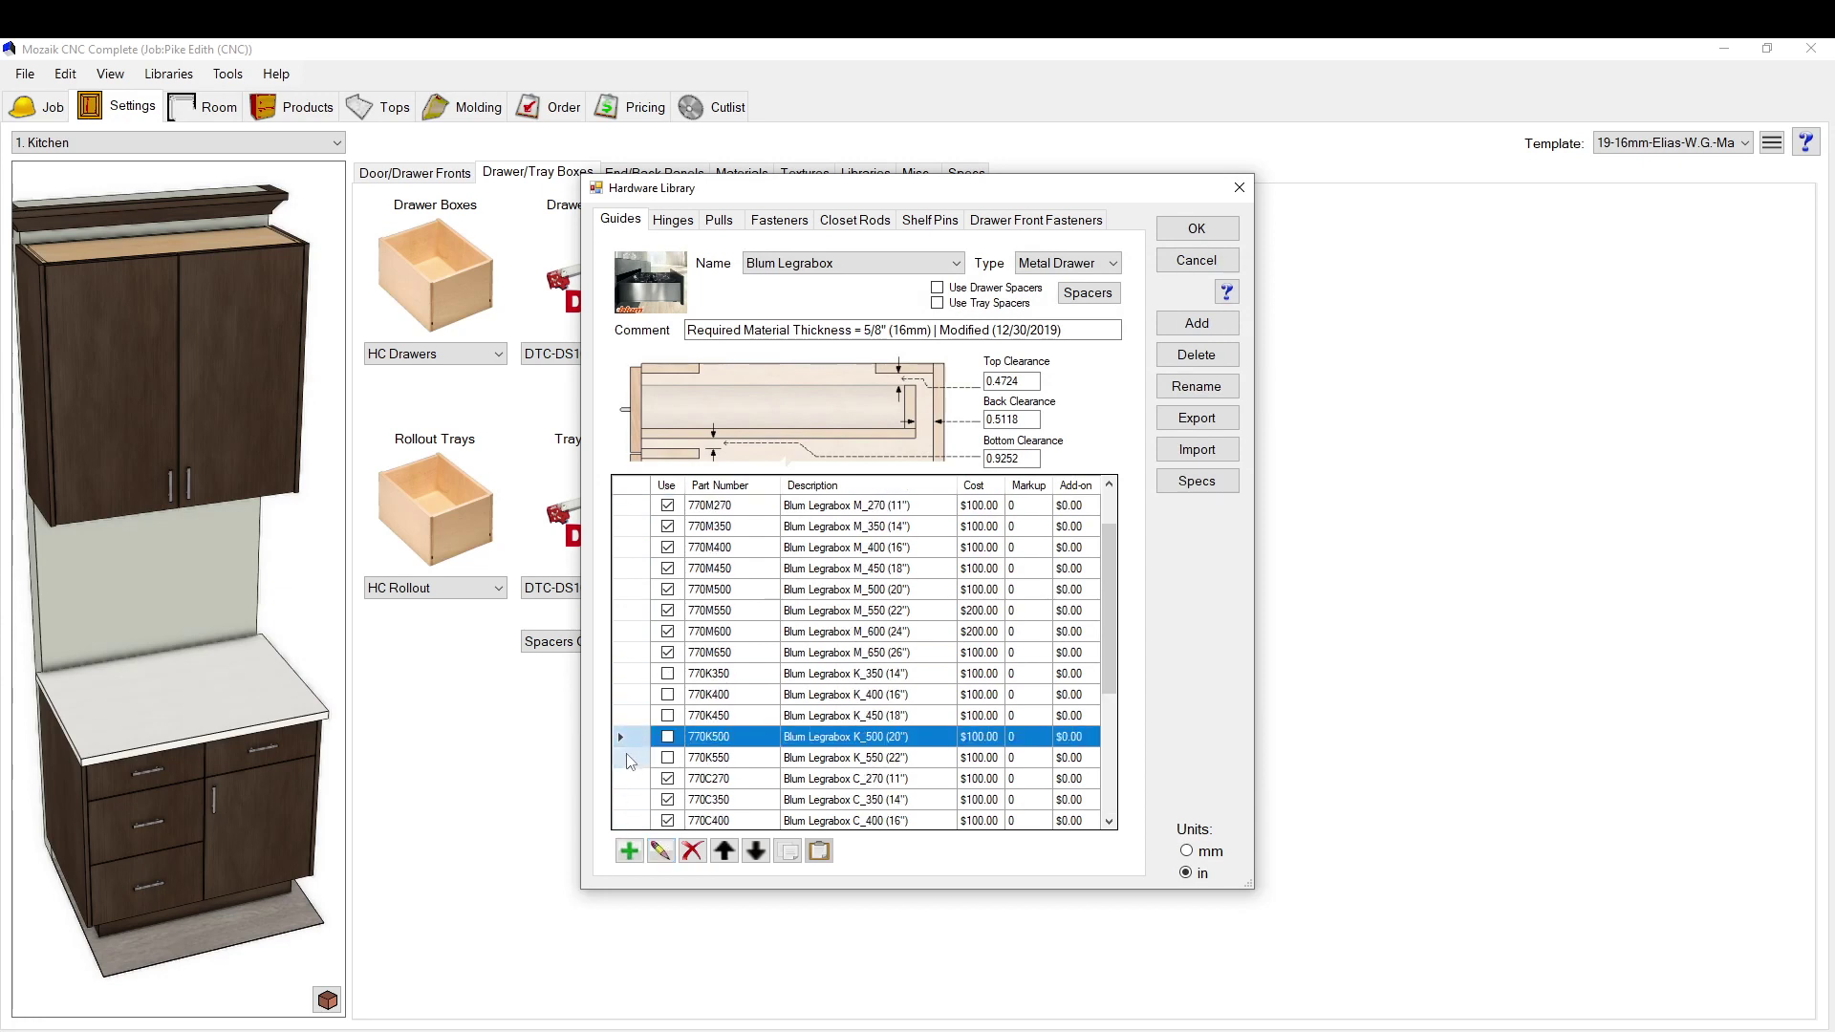
left_click(627, 759)
left_click(630, 677)
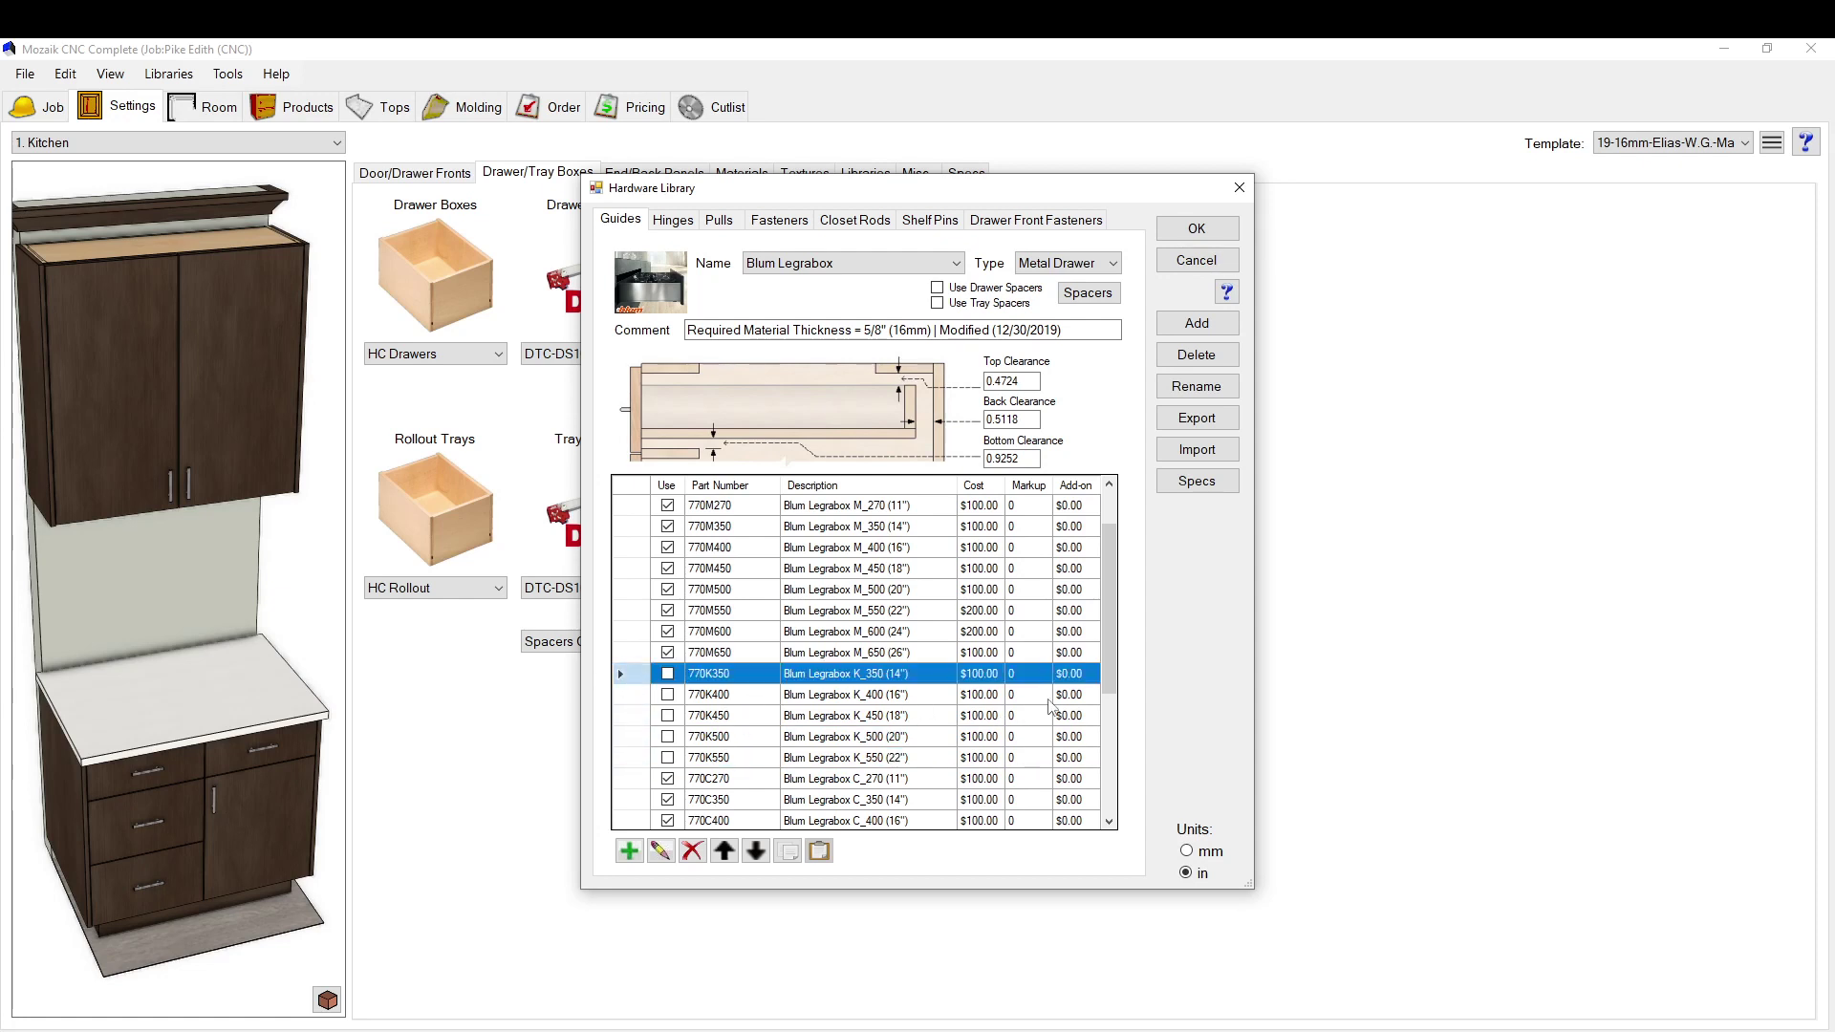
scroll(1030, 709, "up", 1)
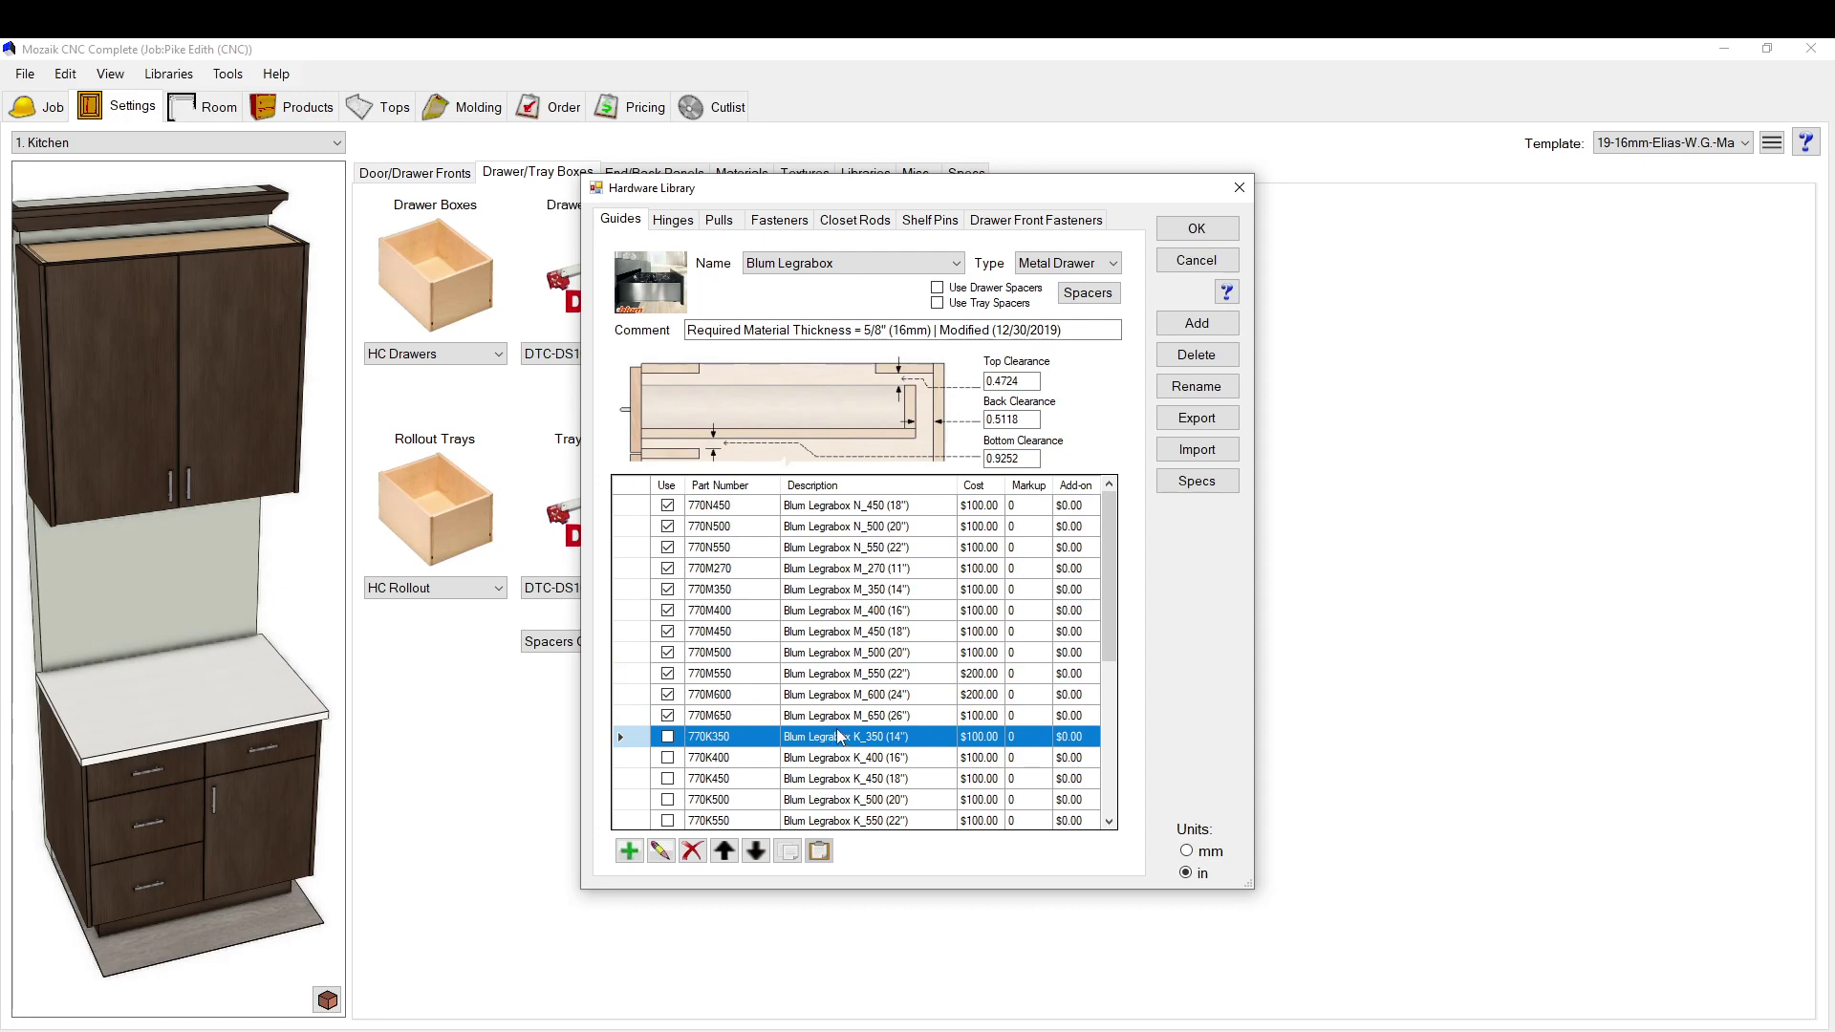
left_click(619, 504)
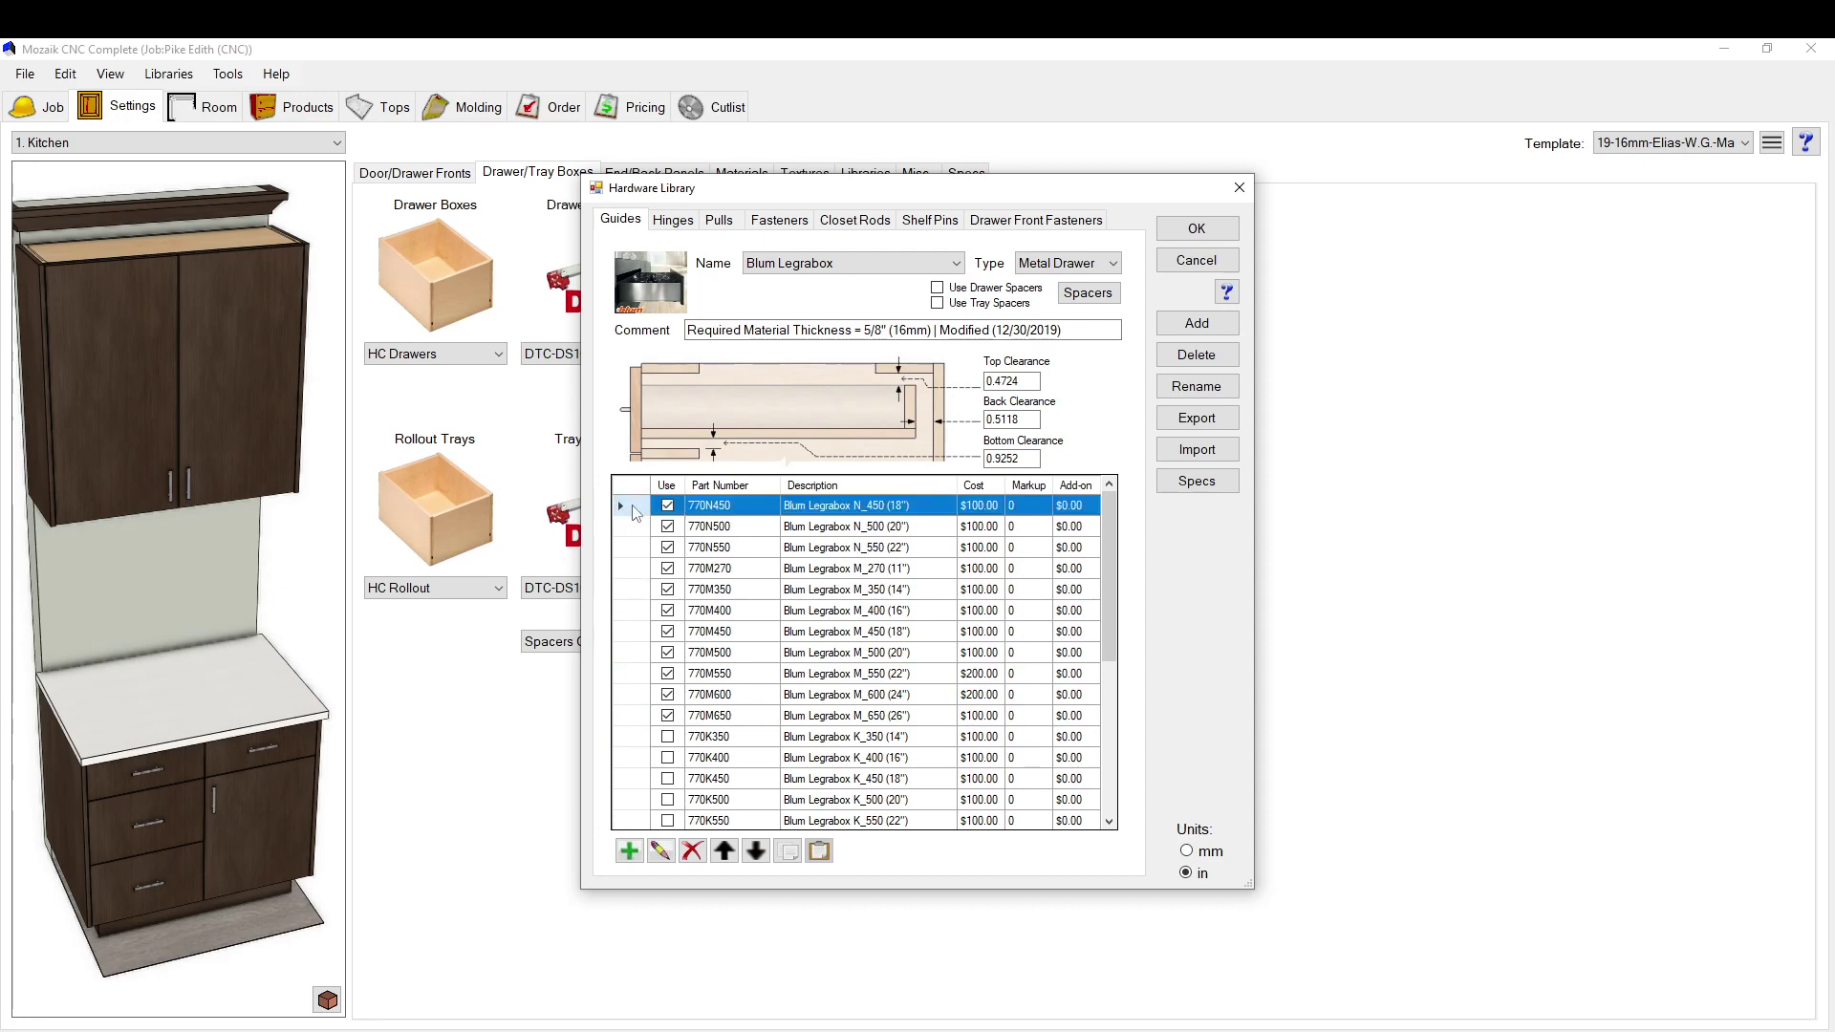
left_click(621, 736)
scroll(621, 736, "down", 3)
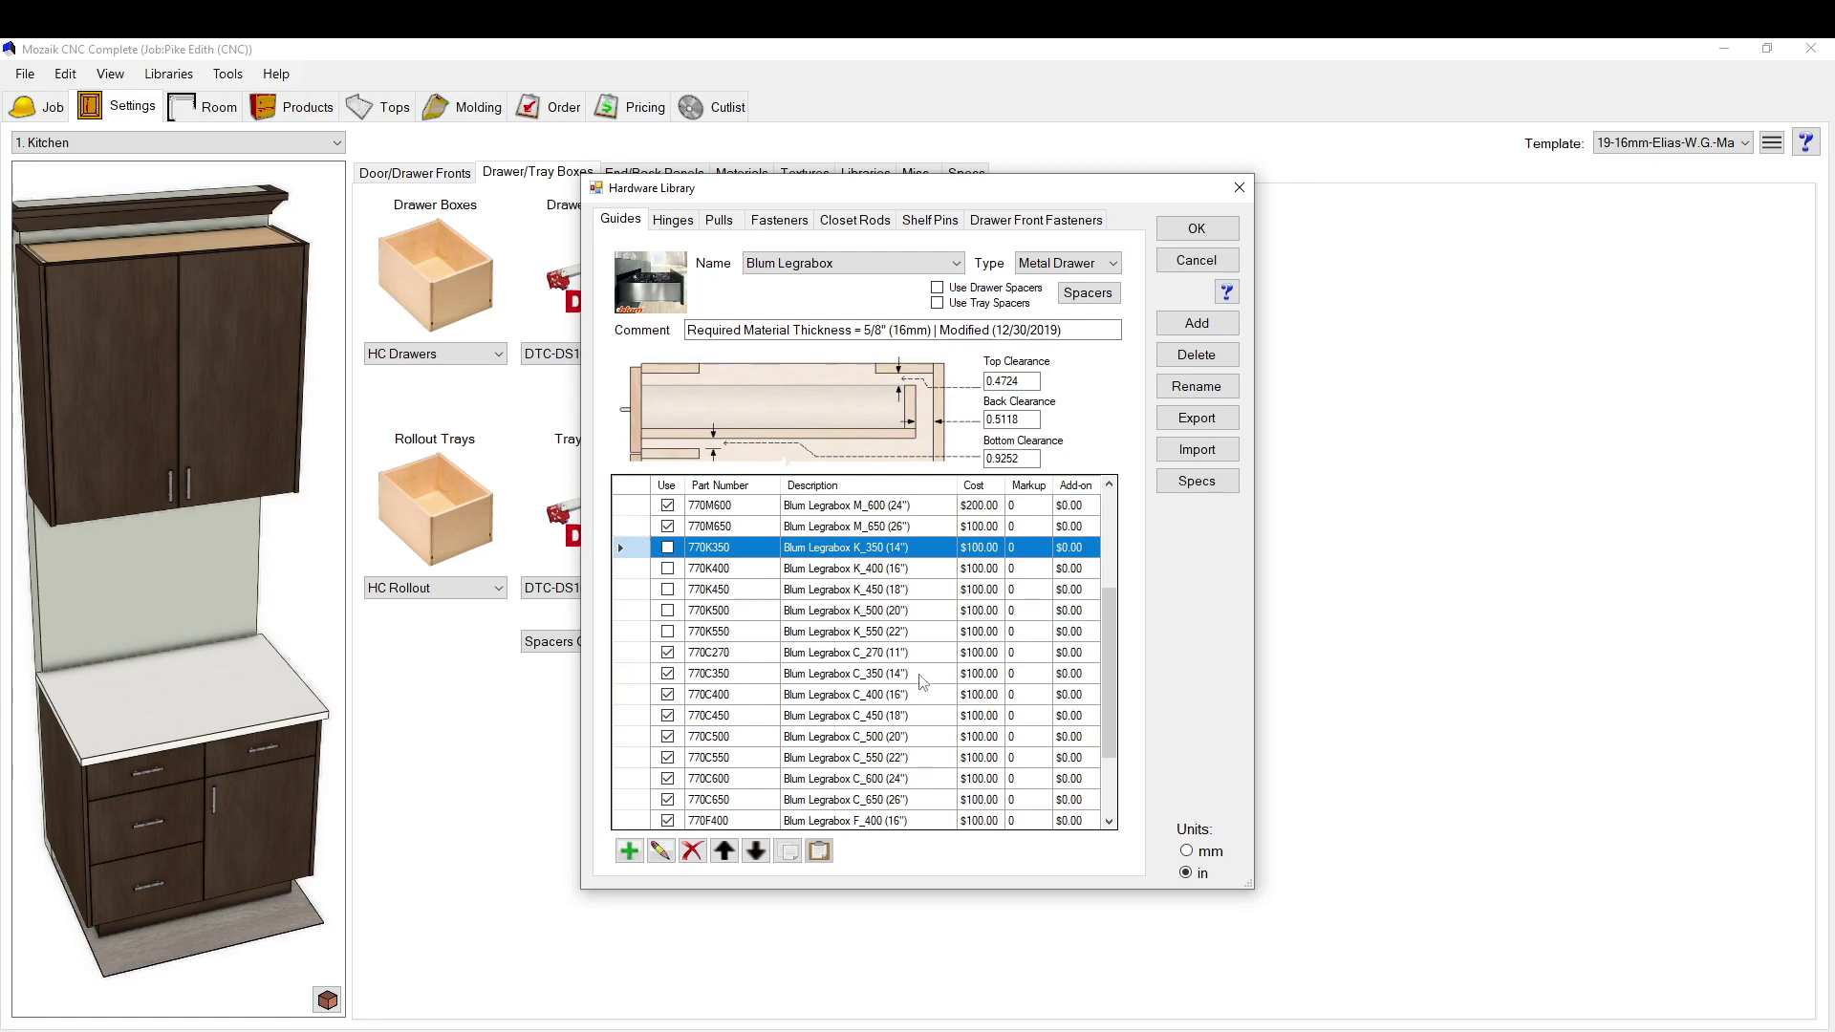
scroll(917, 669, "up", 3)
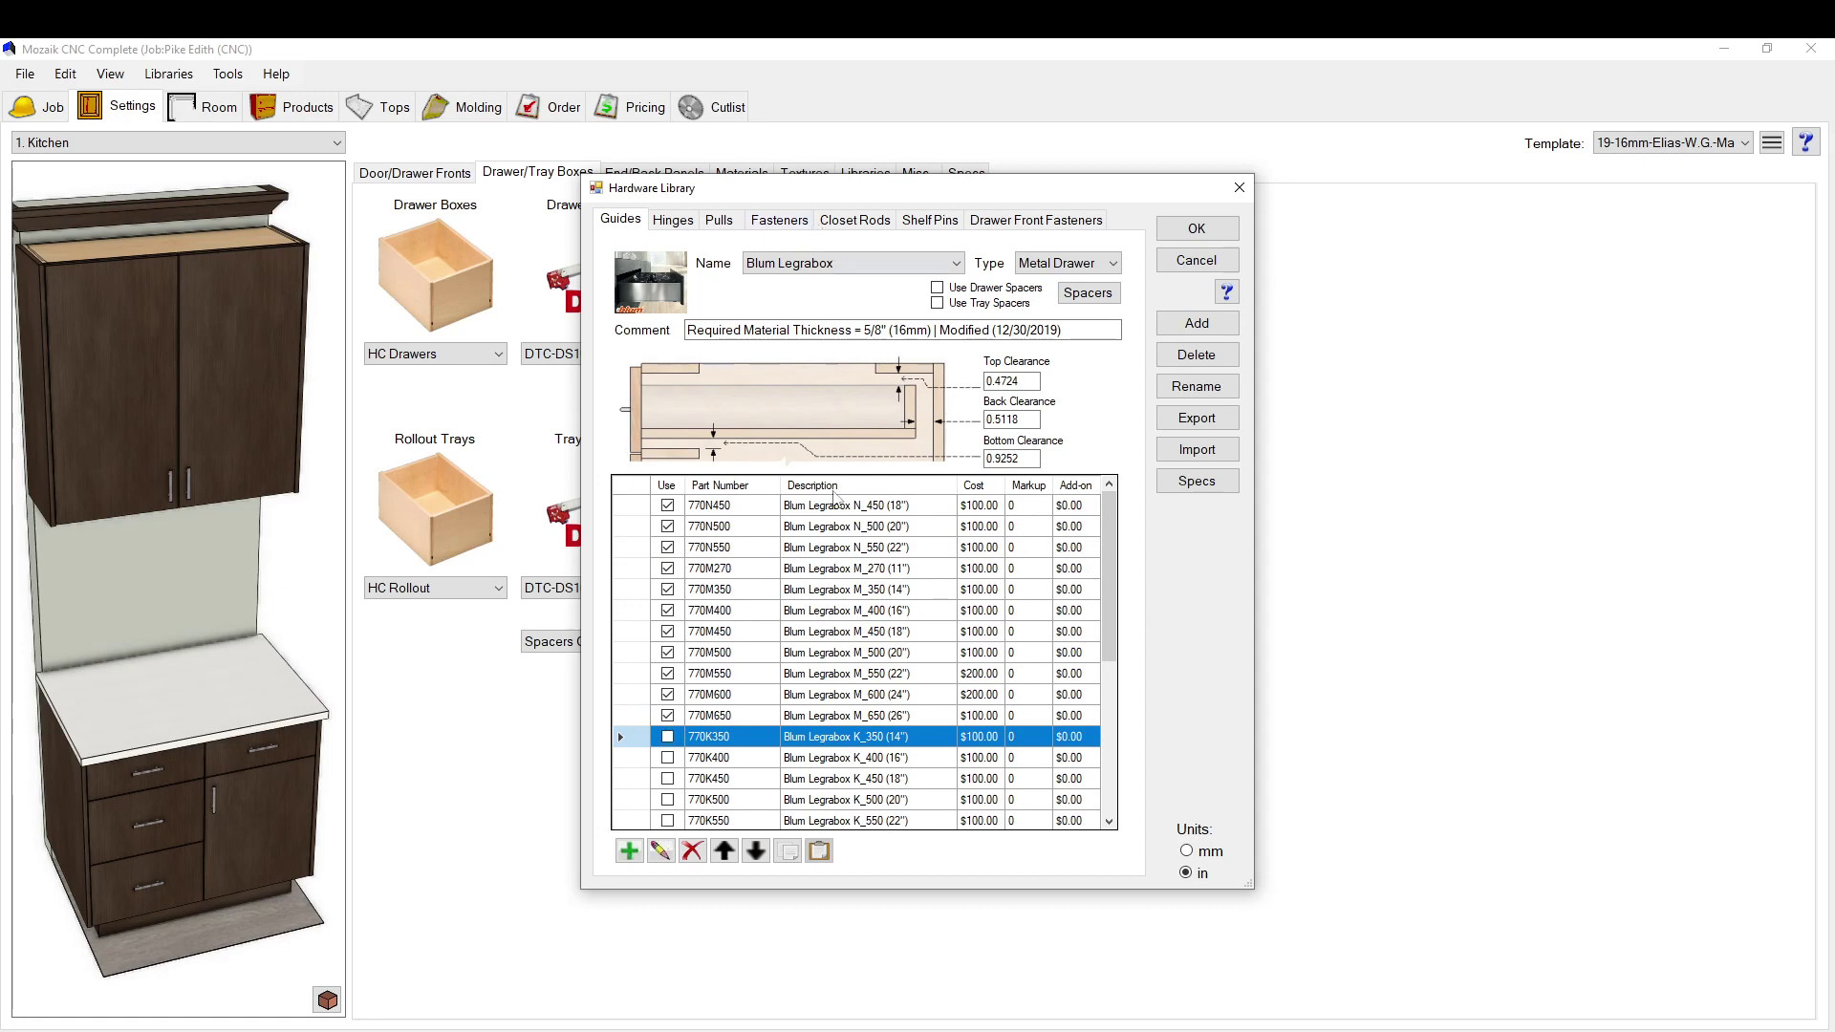
left_click(845, 266)
scroll(951, 697, "down", 2)
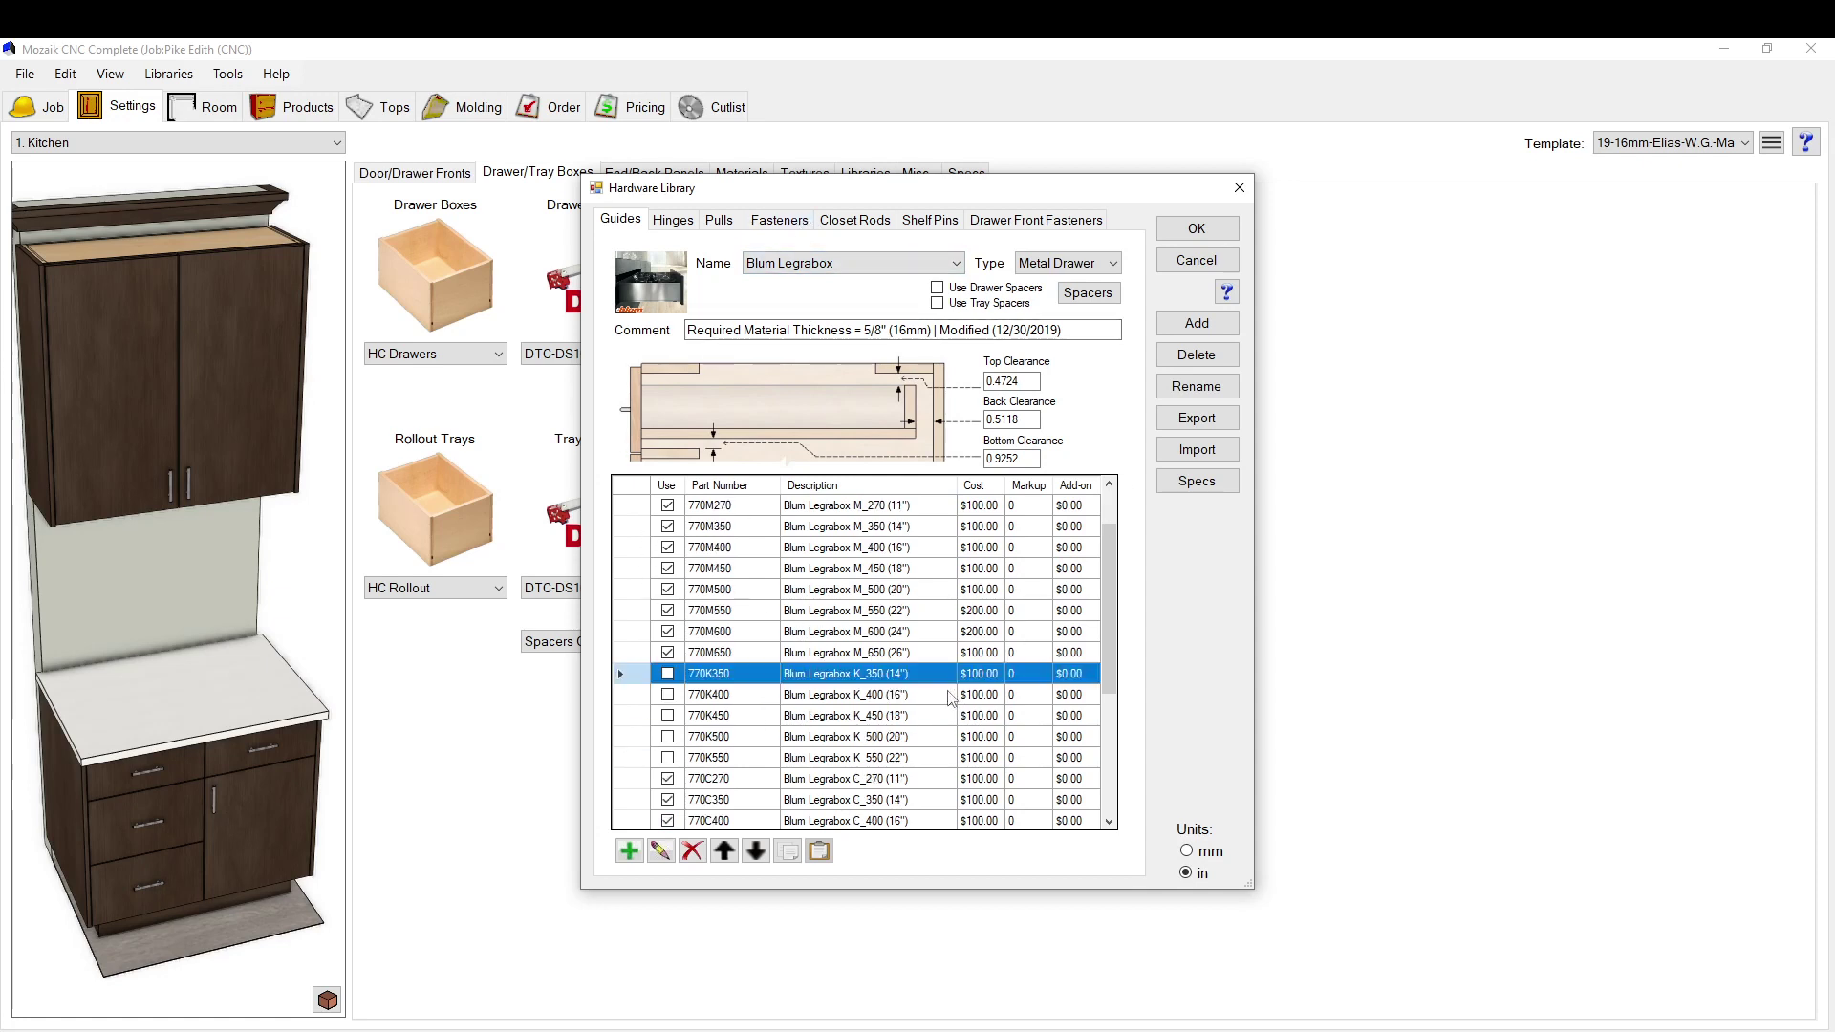
scroll(950, 697, "up", 2)
left_click(661, 853)
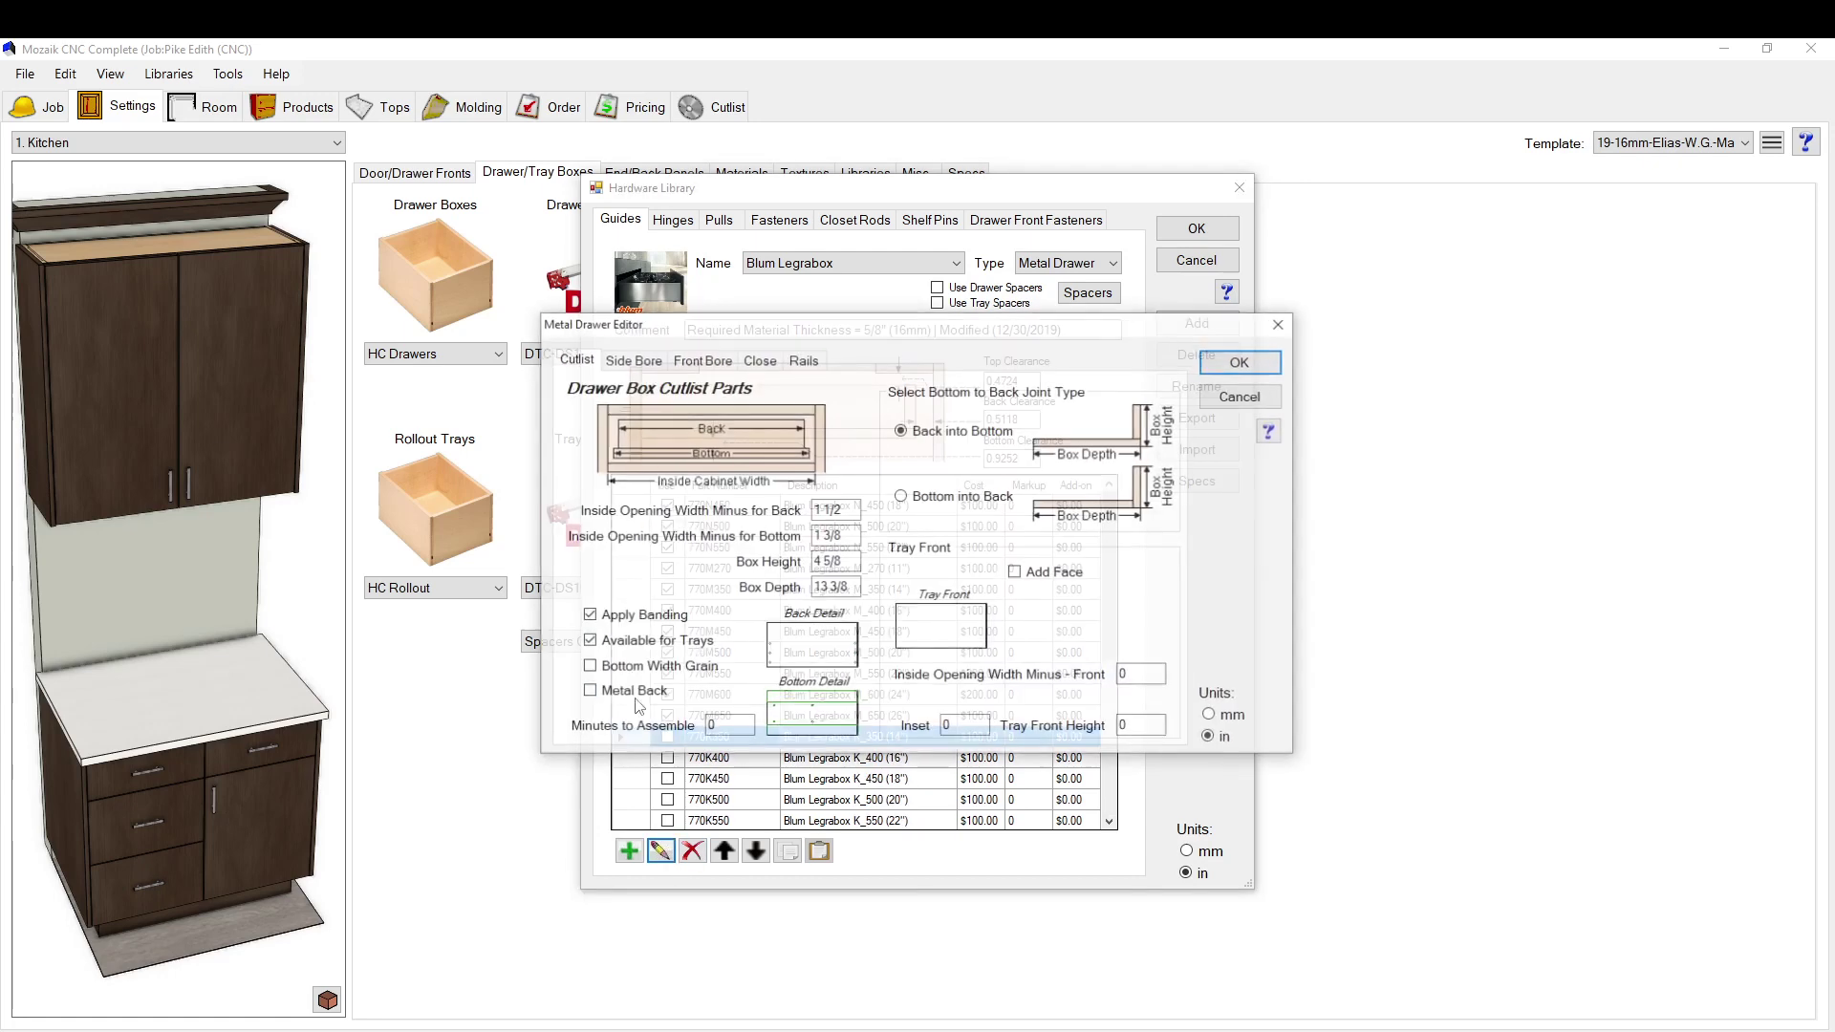
left_click(1241, 397)
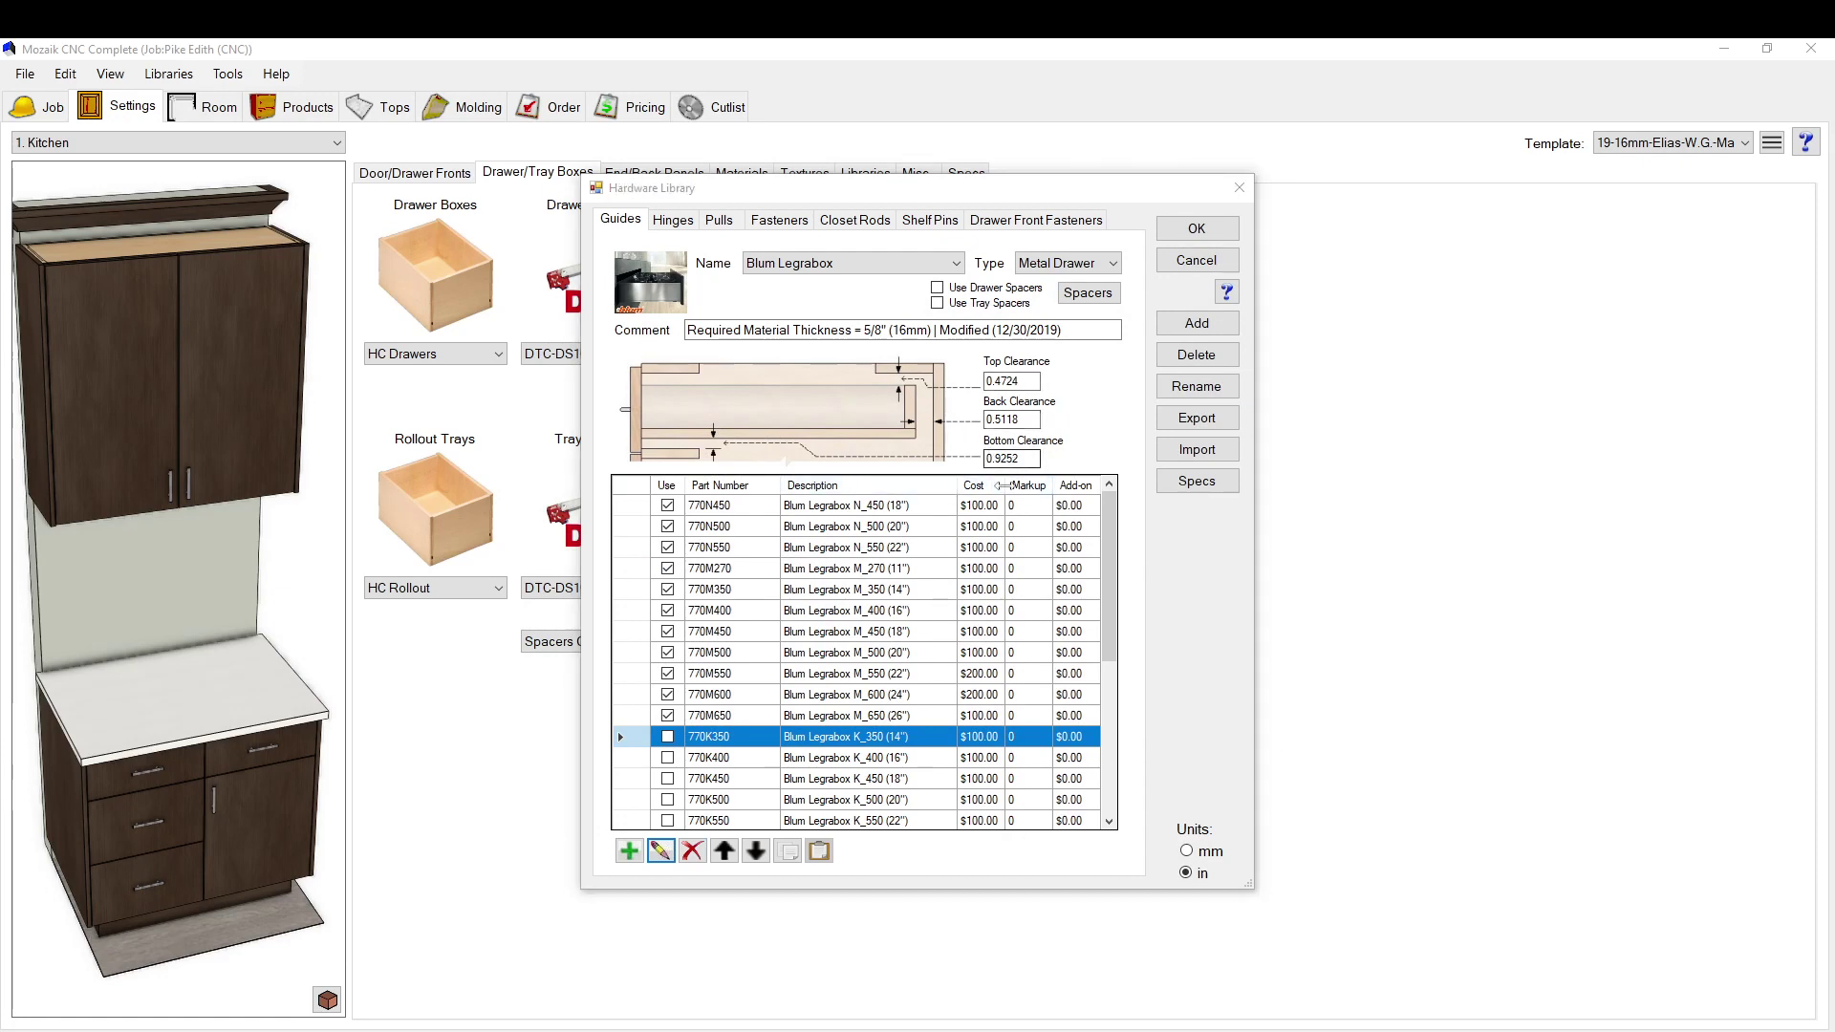
left_click(623, 673)
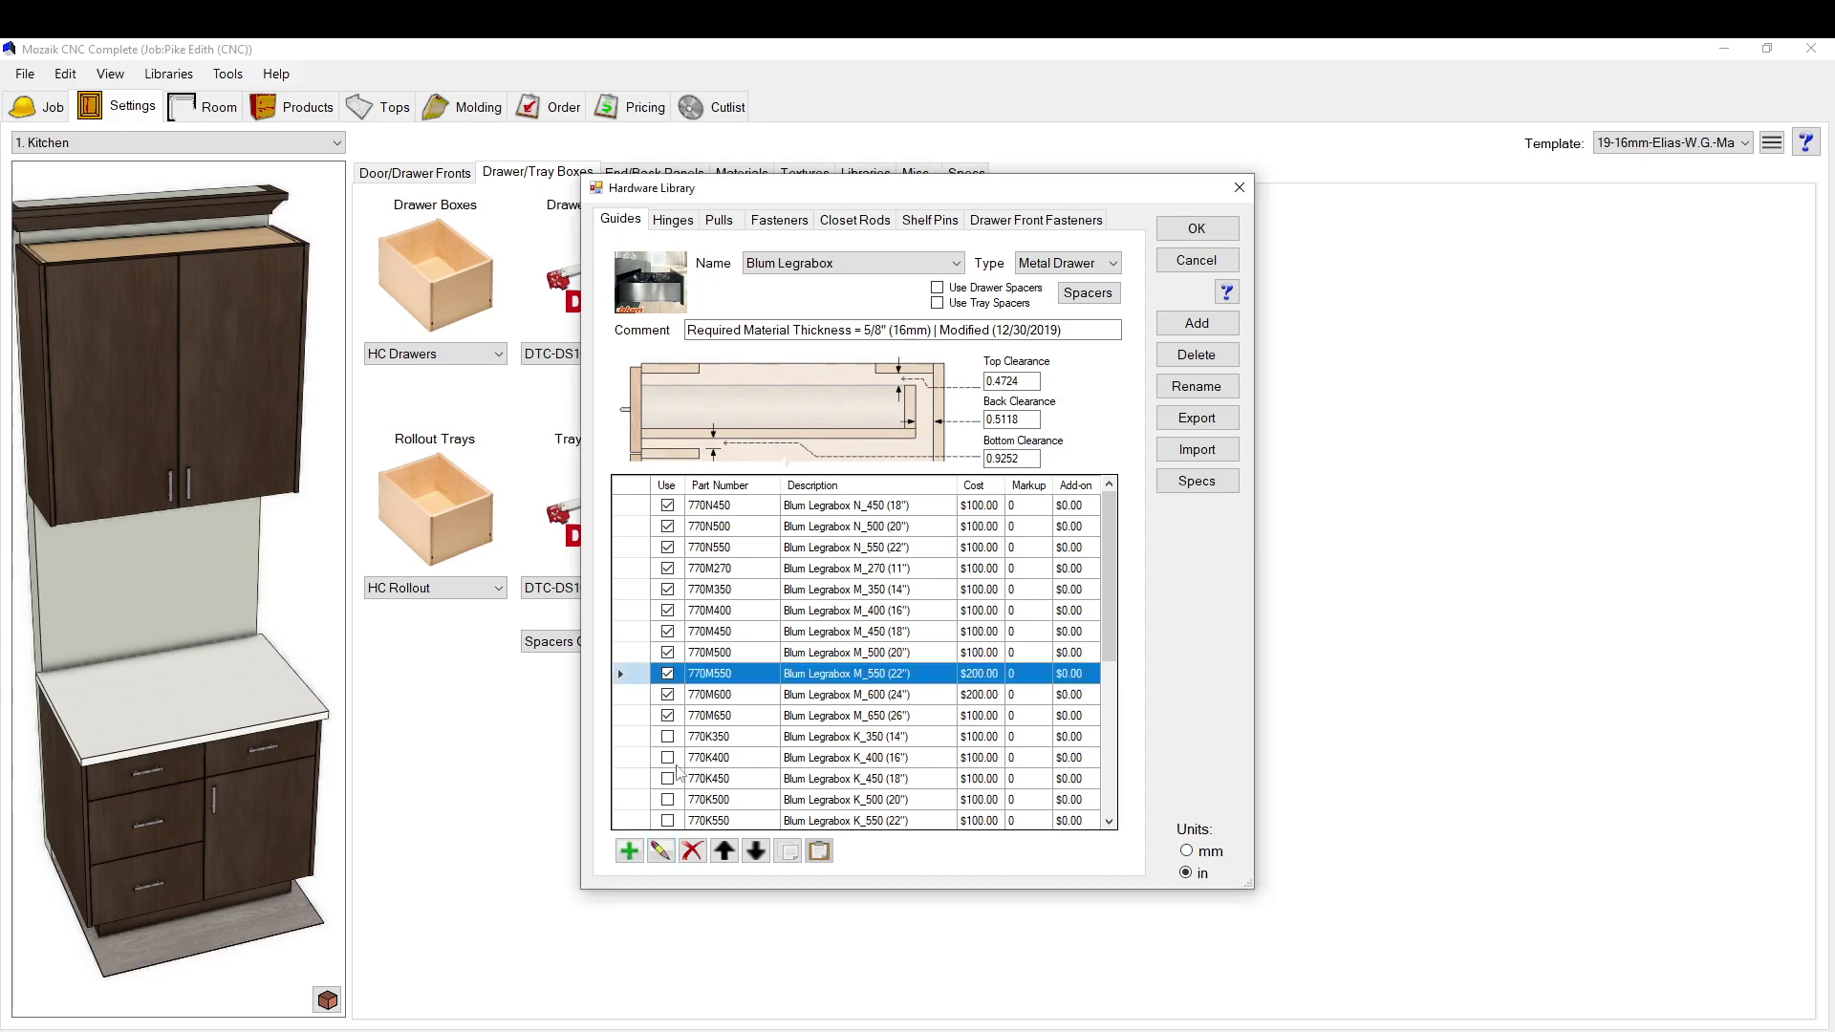
left_click(661, 850)
left_click(634, 363)
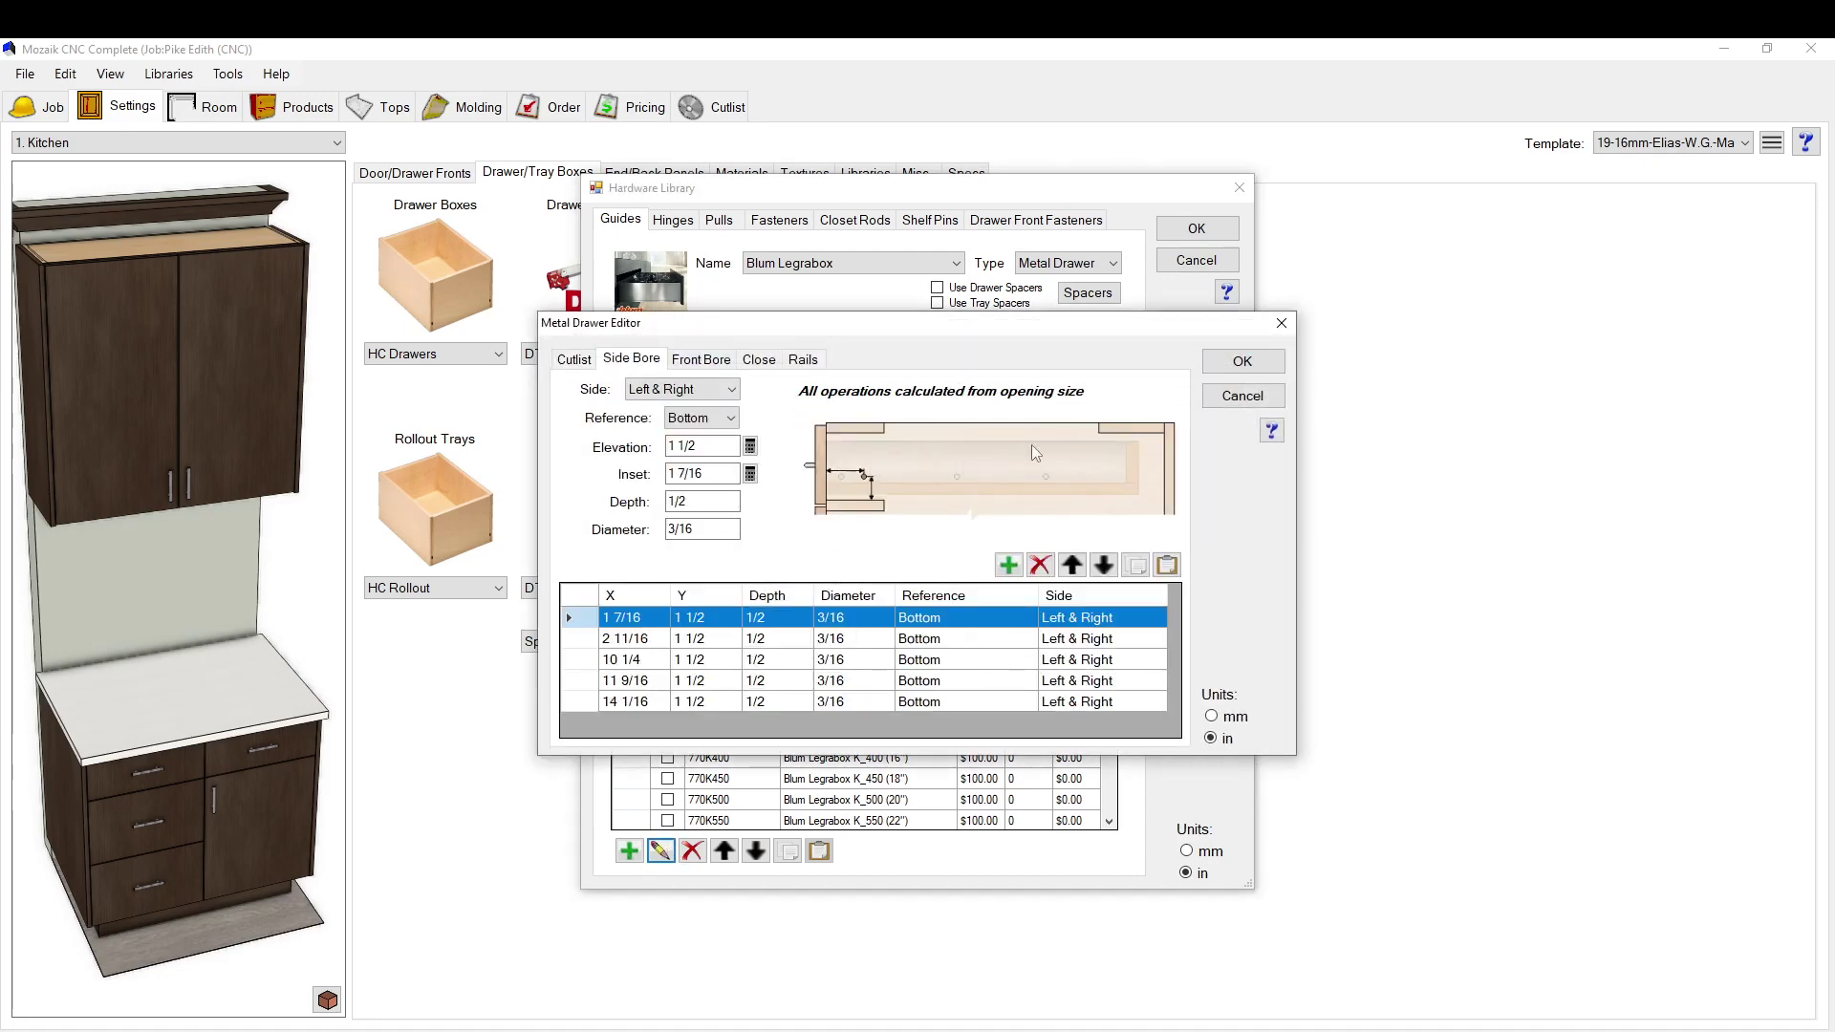
left_click(701, 361)
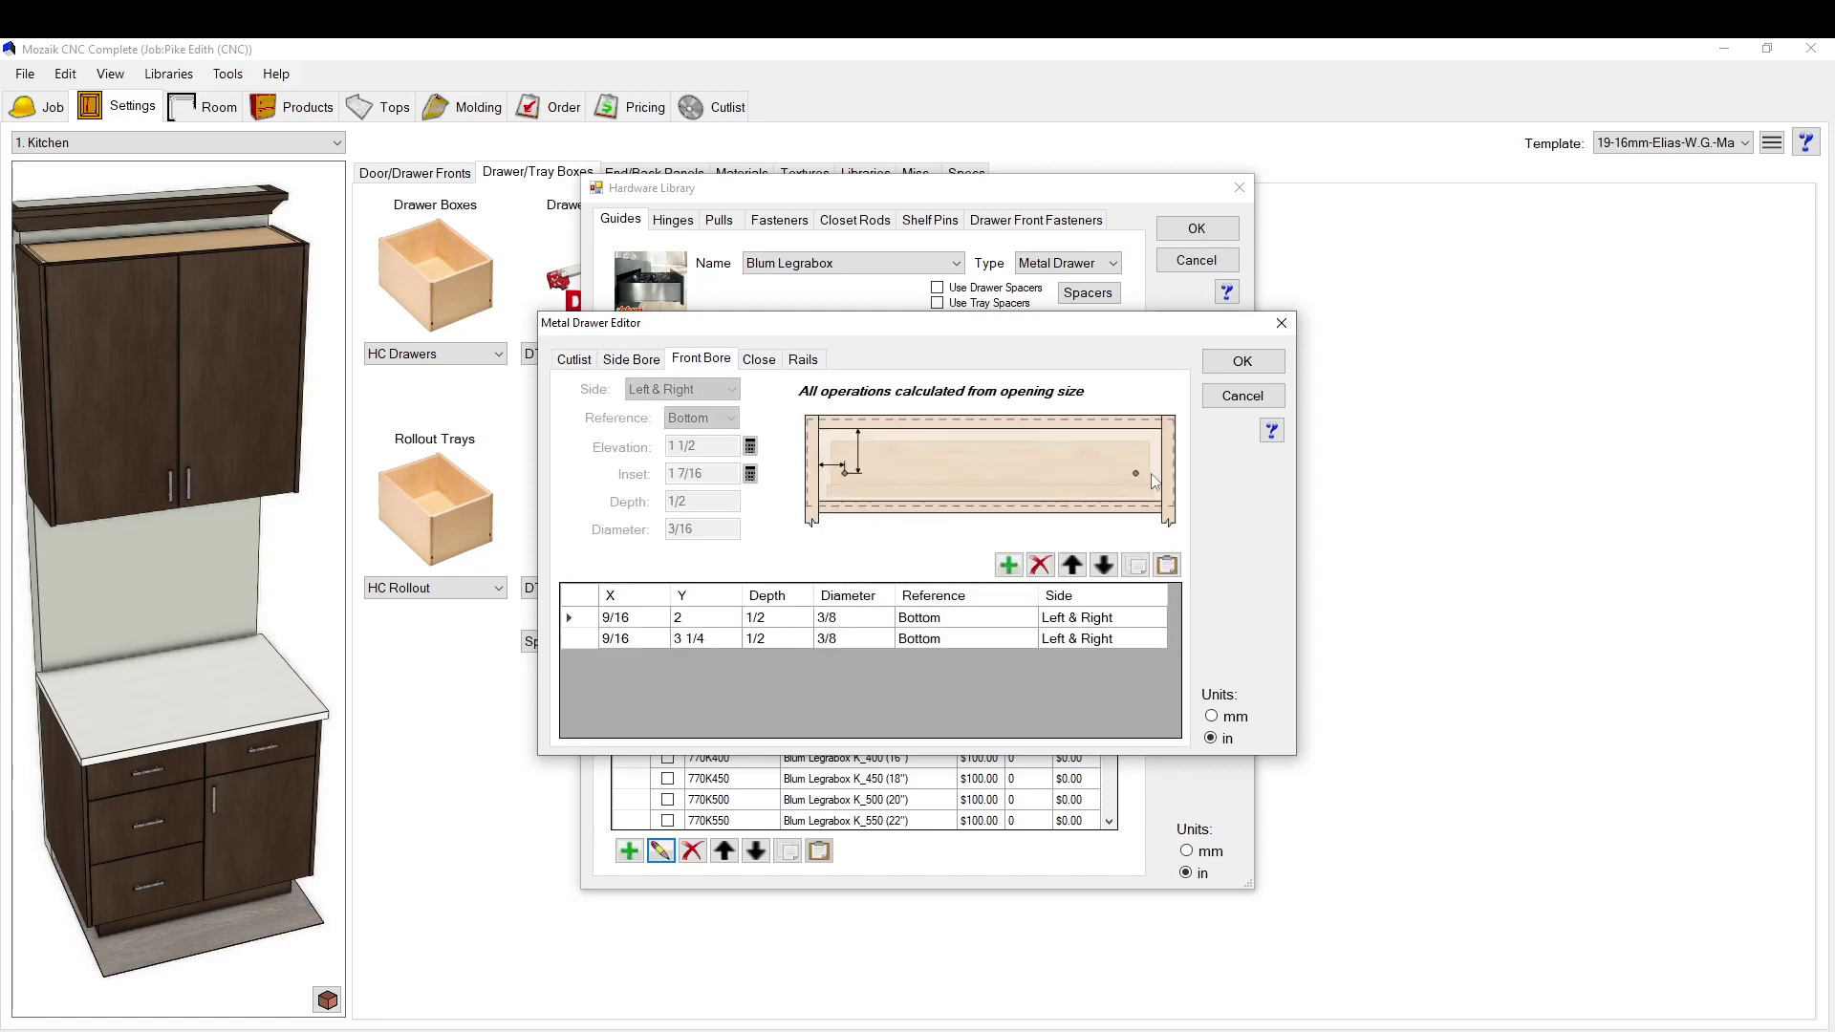
left_click(761, 360)
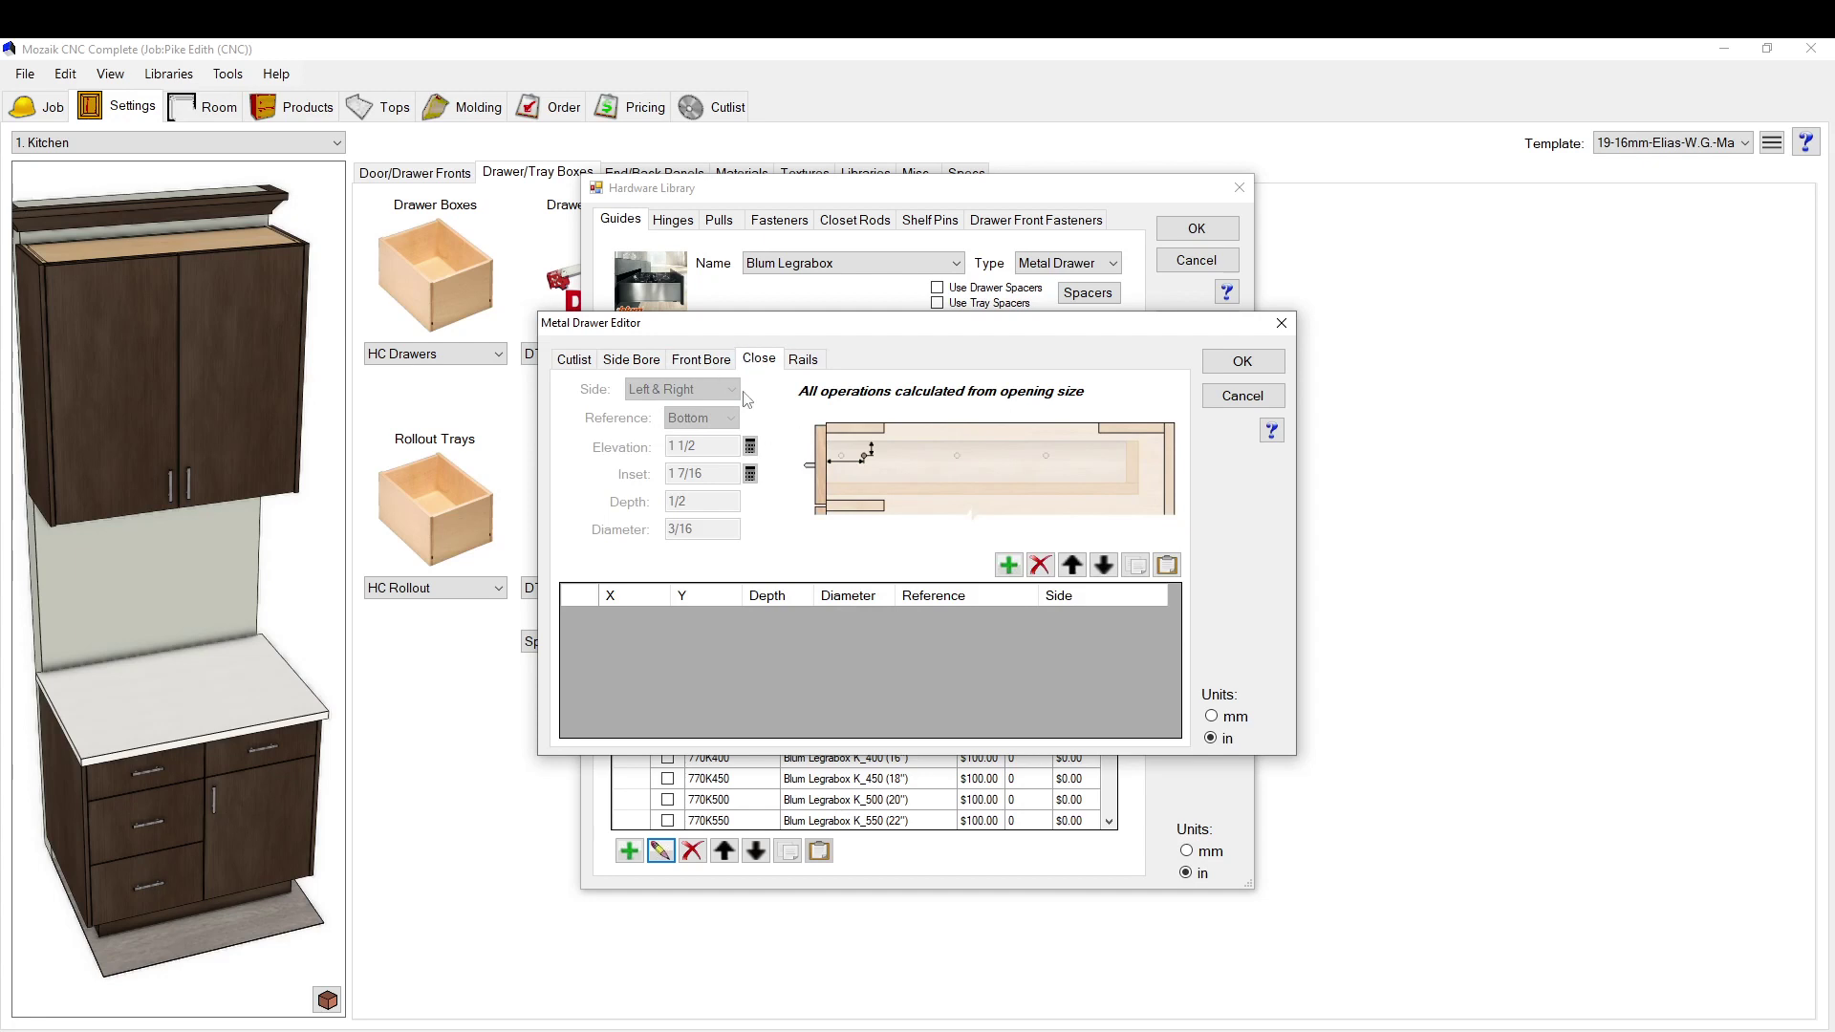
left_click(802, 360)
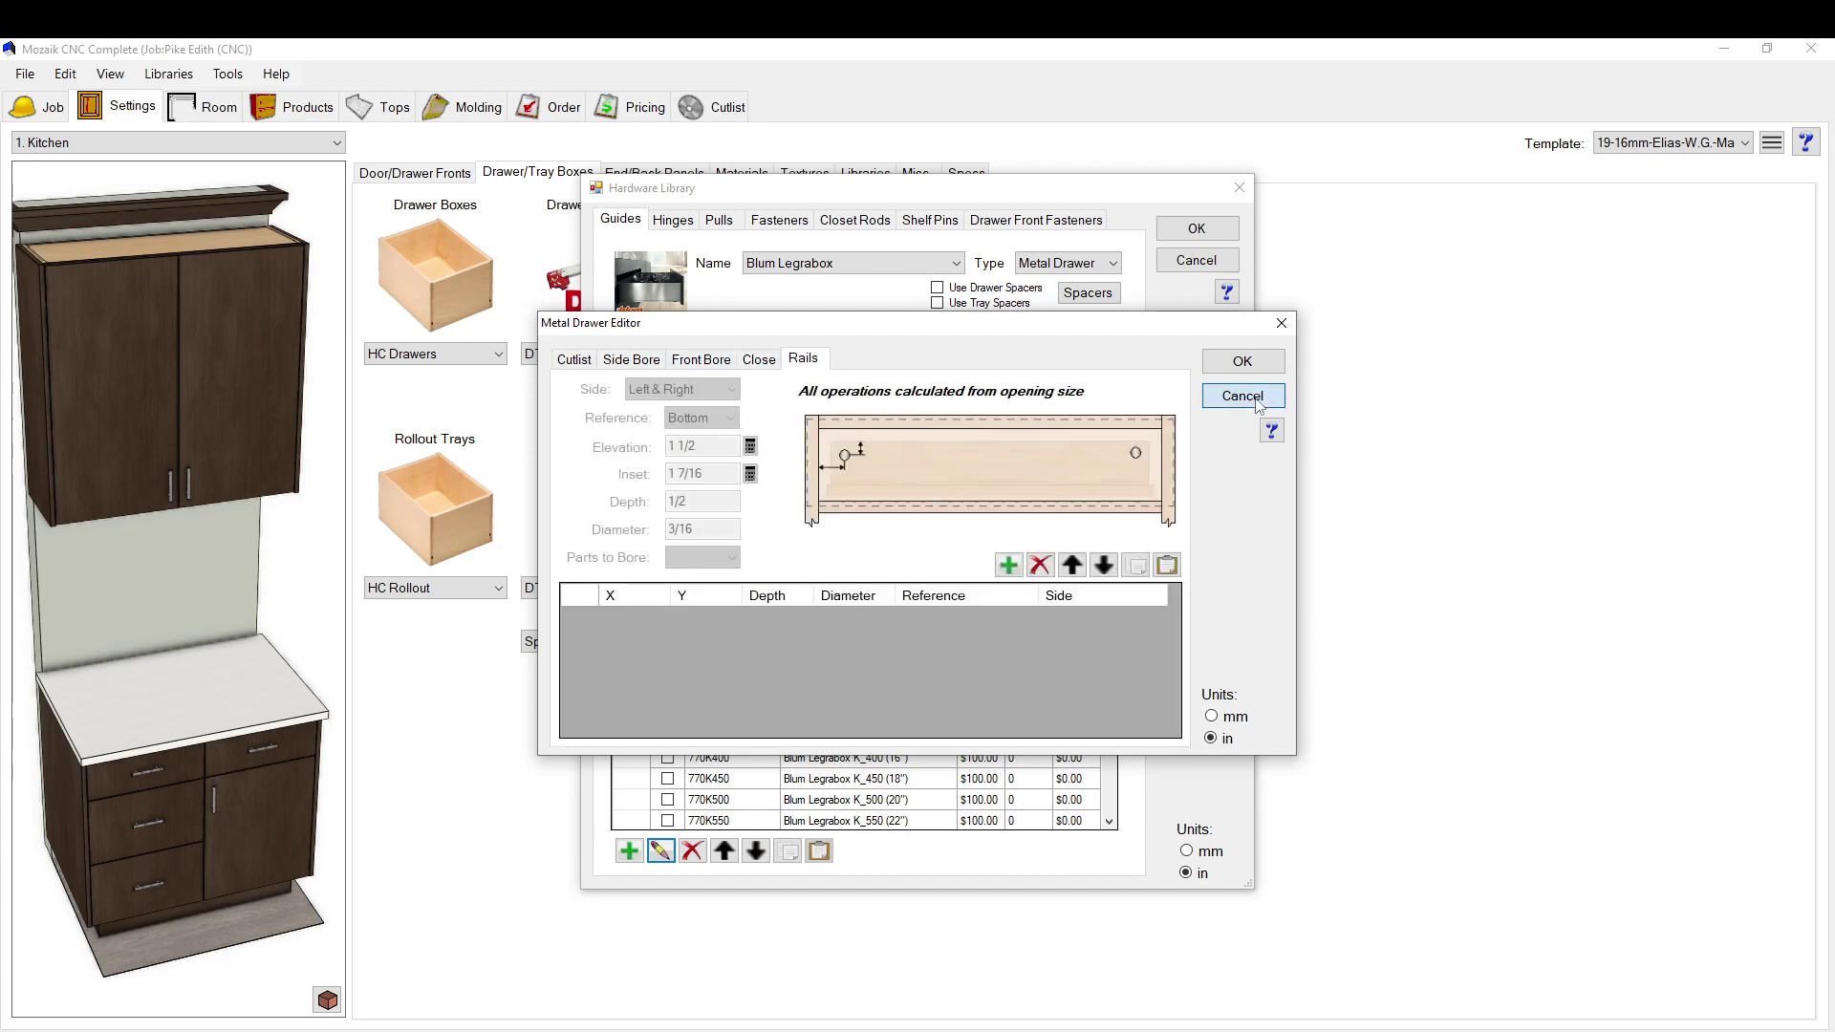
left_click(1242, 396)
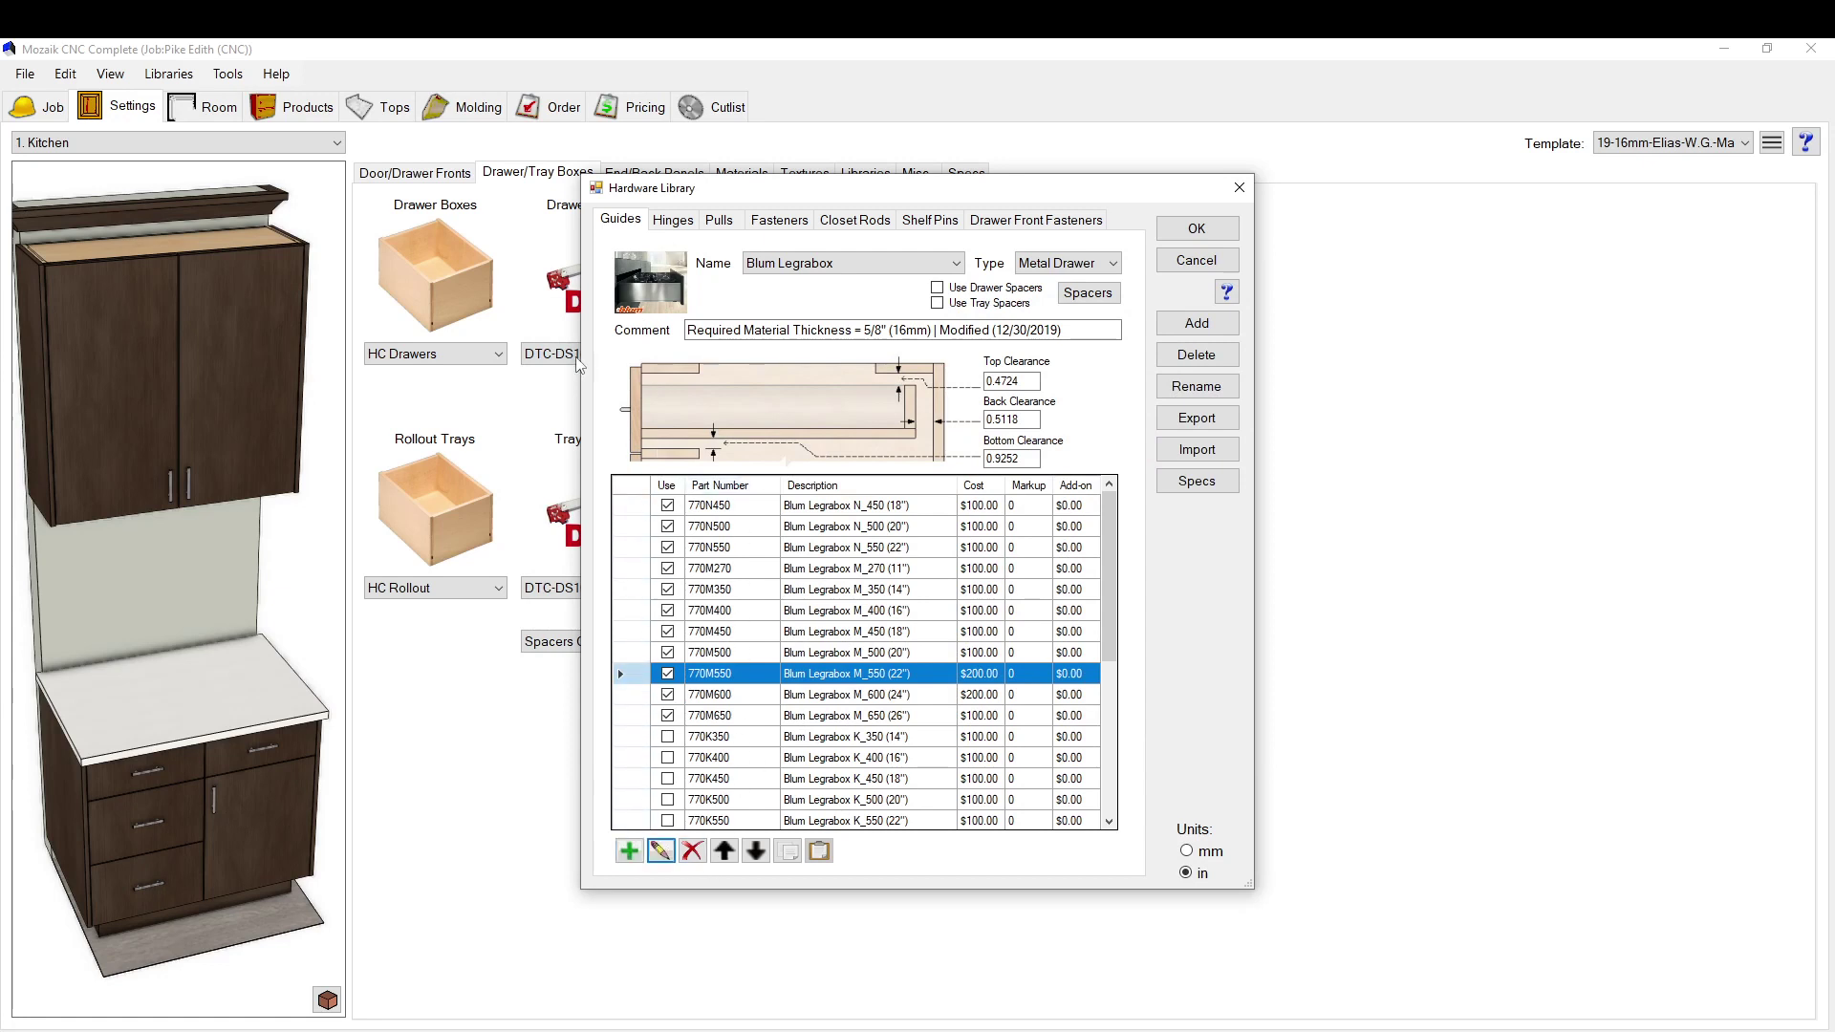
Step: Switch the Hardware Library guide to Blum 560H Tandem
left_click(874, 262)
mouse_move(963, 420)
left_mouse_down()
mouse_move(961, 526)
mouse_move(962, 404)
left_mouse_up()
left_click(793, 298)
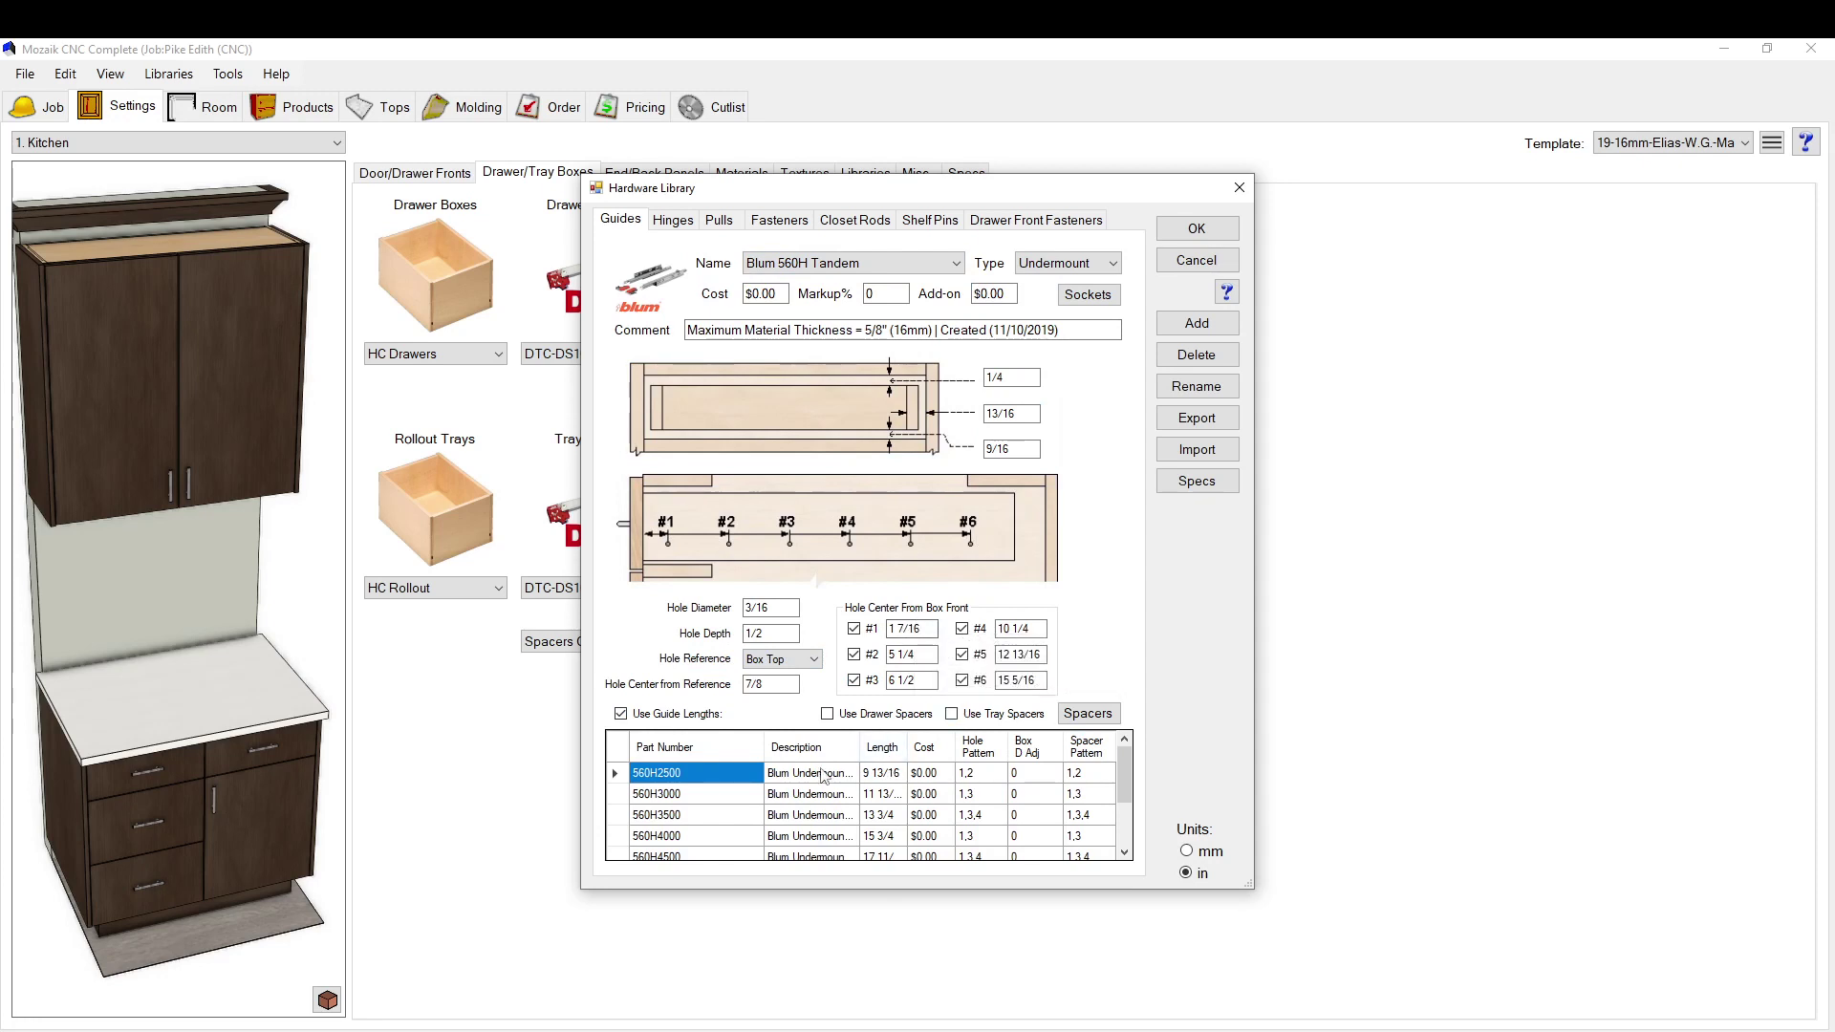
Step: Enlarge the library window and review the 560H2500 through 560H5500 guide length rows
left_click_drag(1243, 887, 1660, 1019)
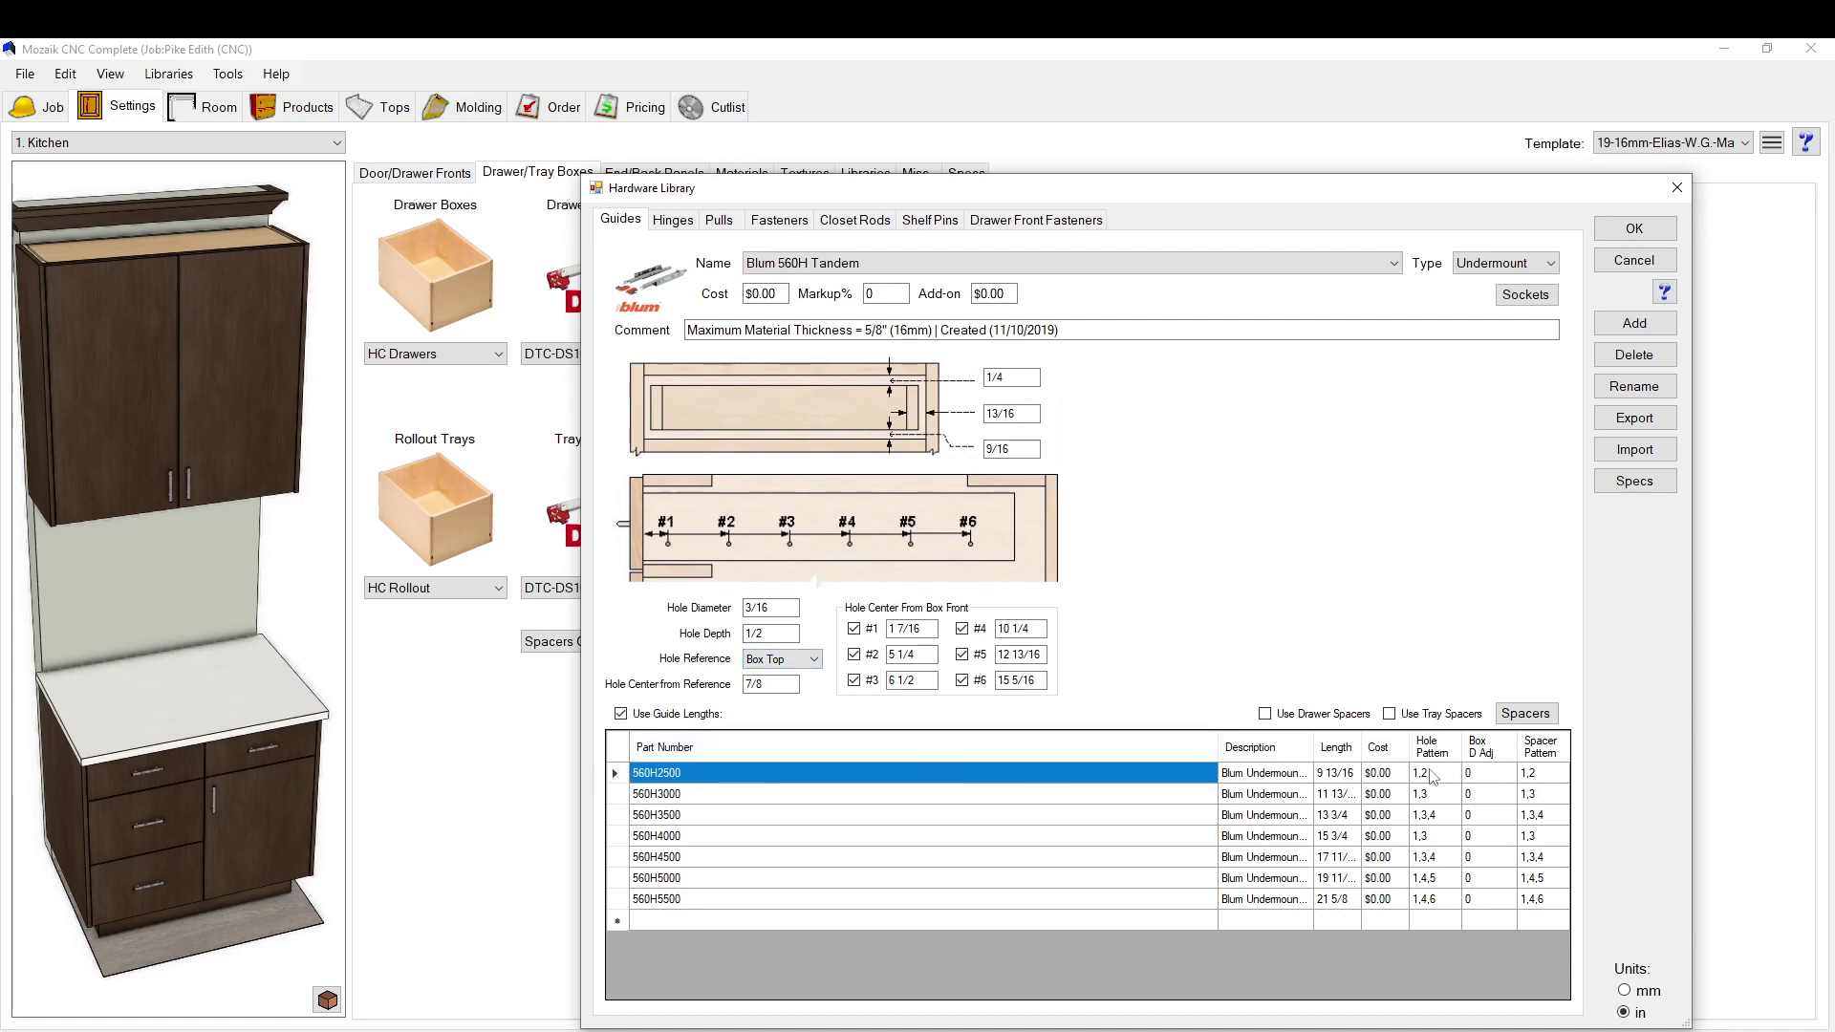
left_click(1550, 774)
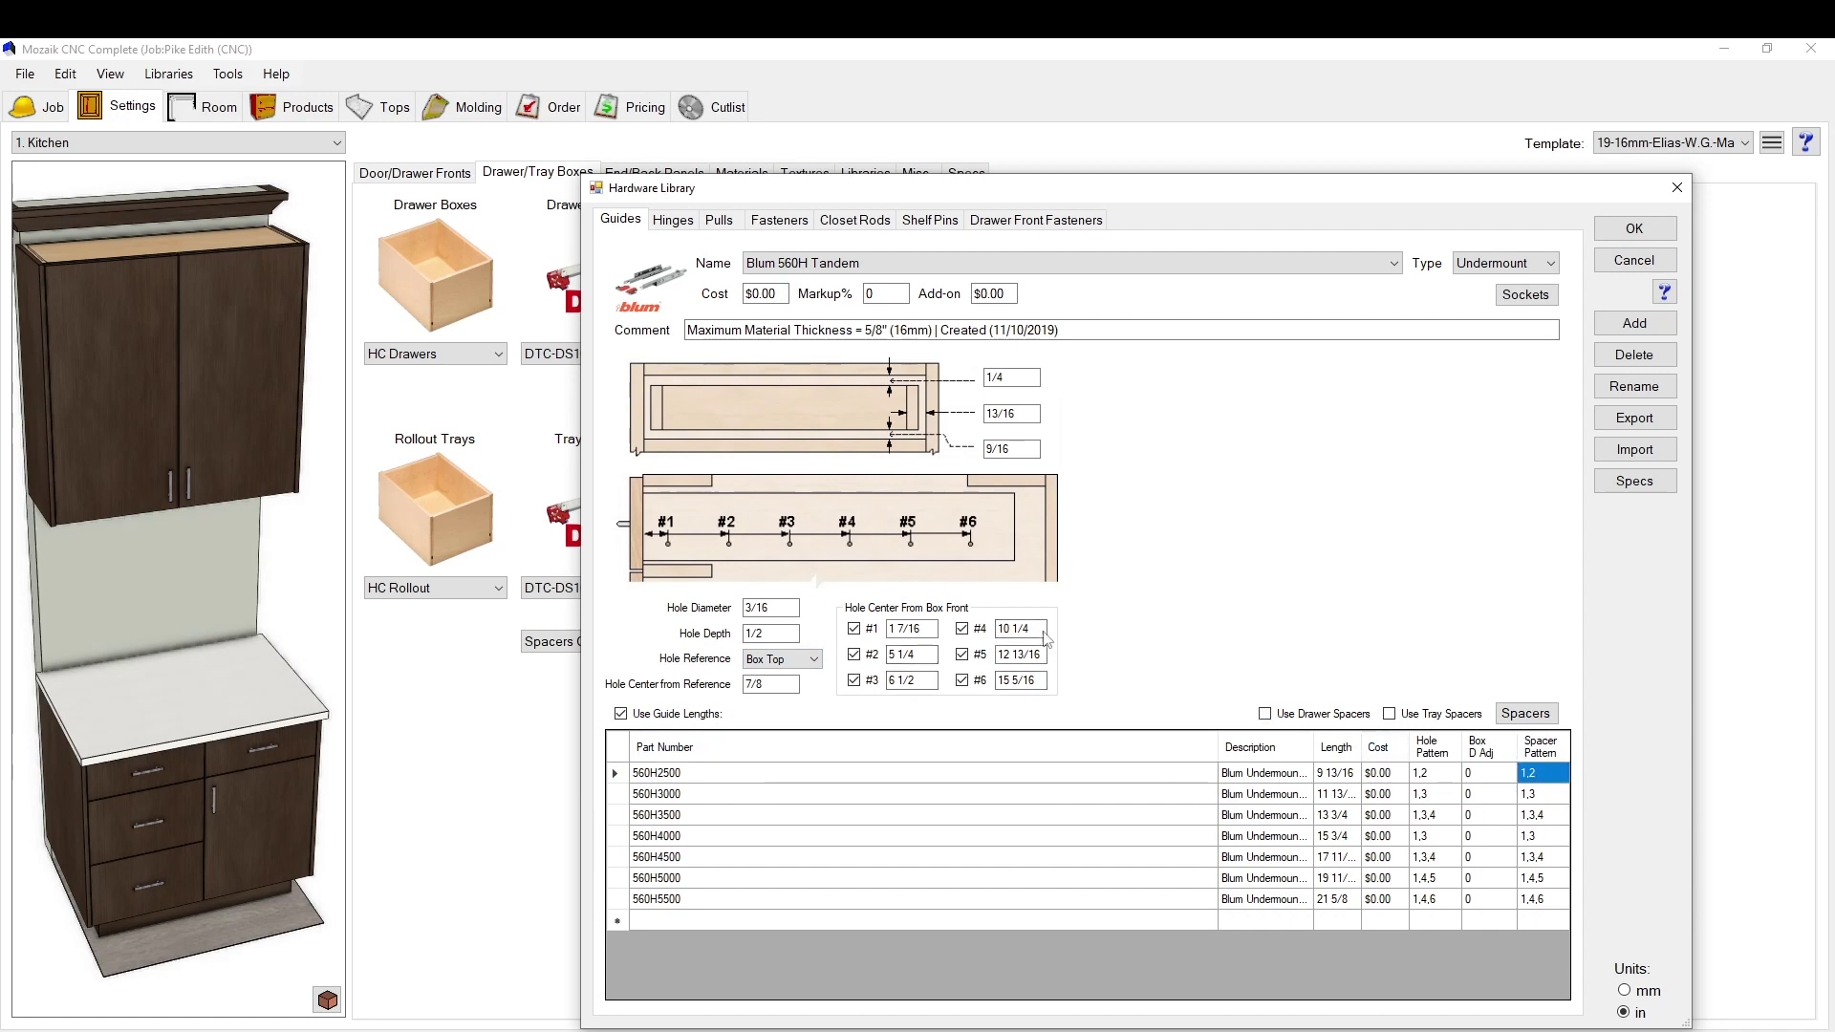
left_click(1438, 795)
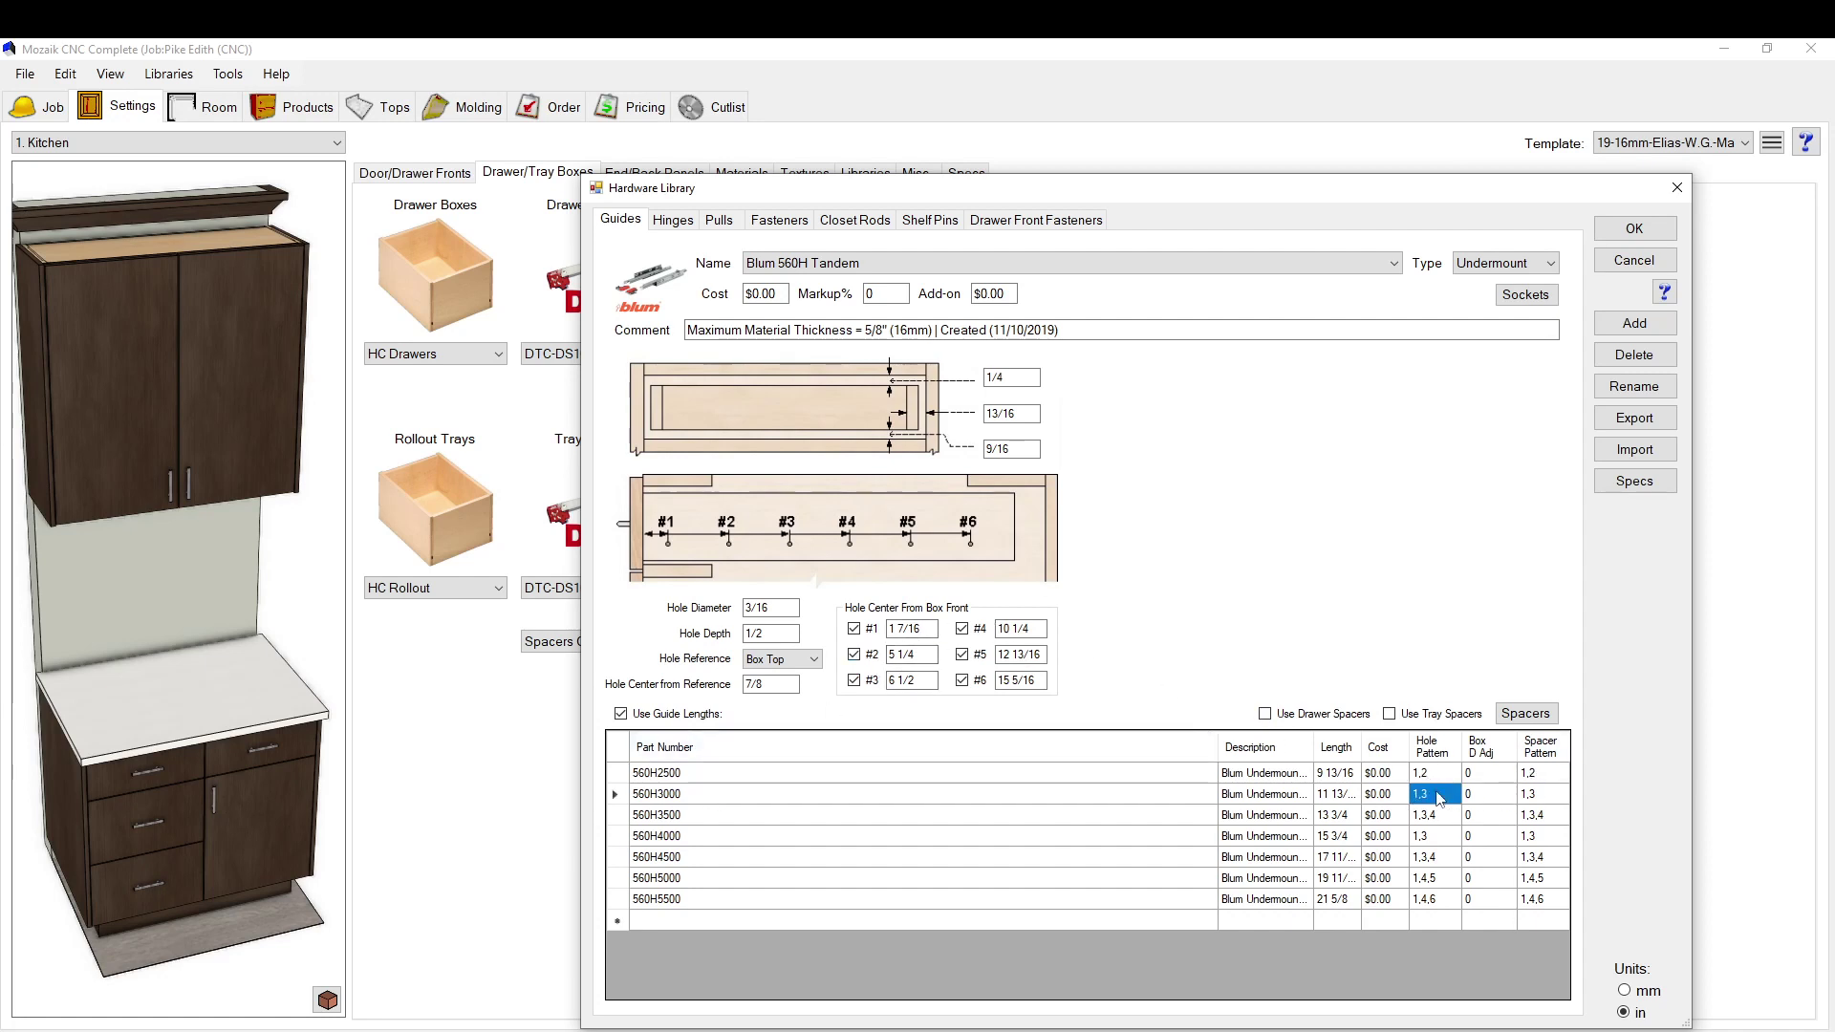
left_click(618, 857)
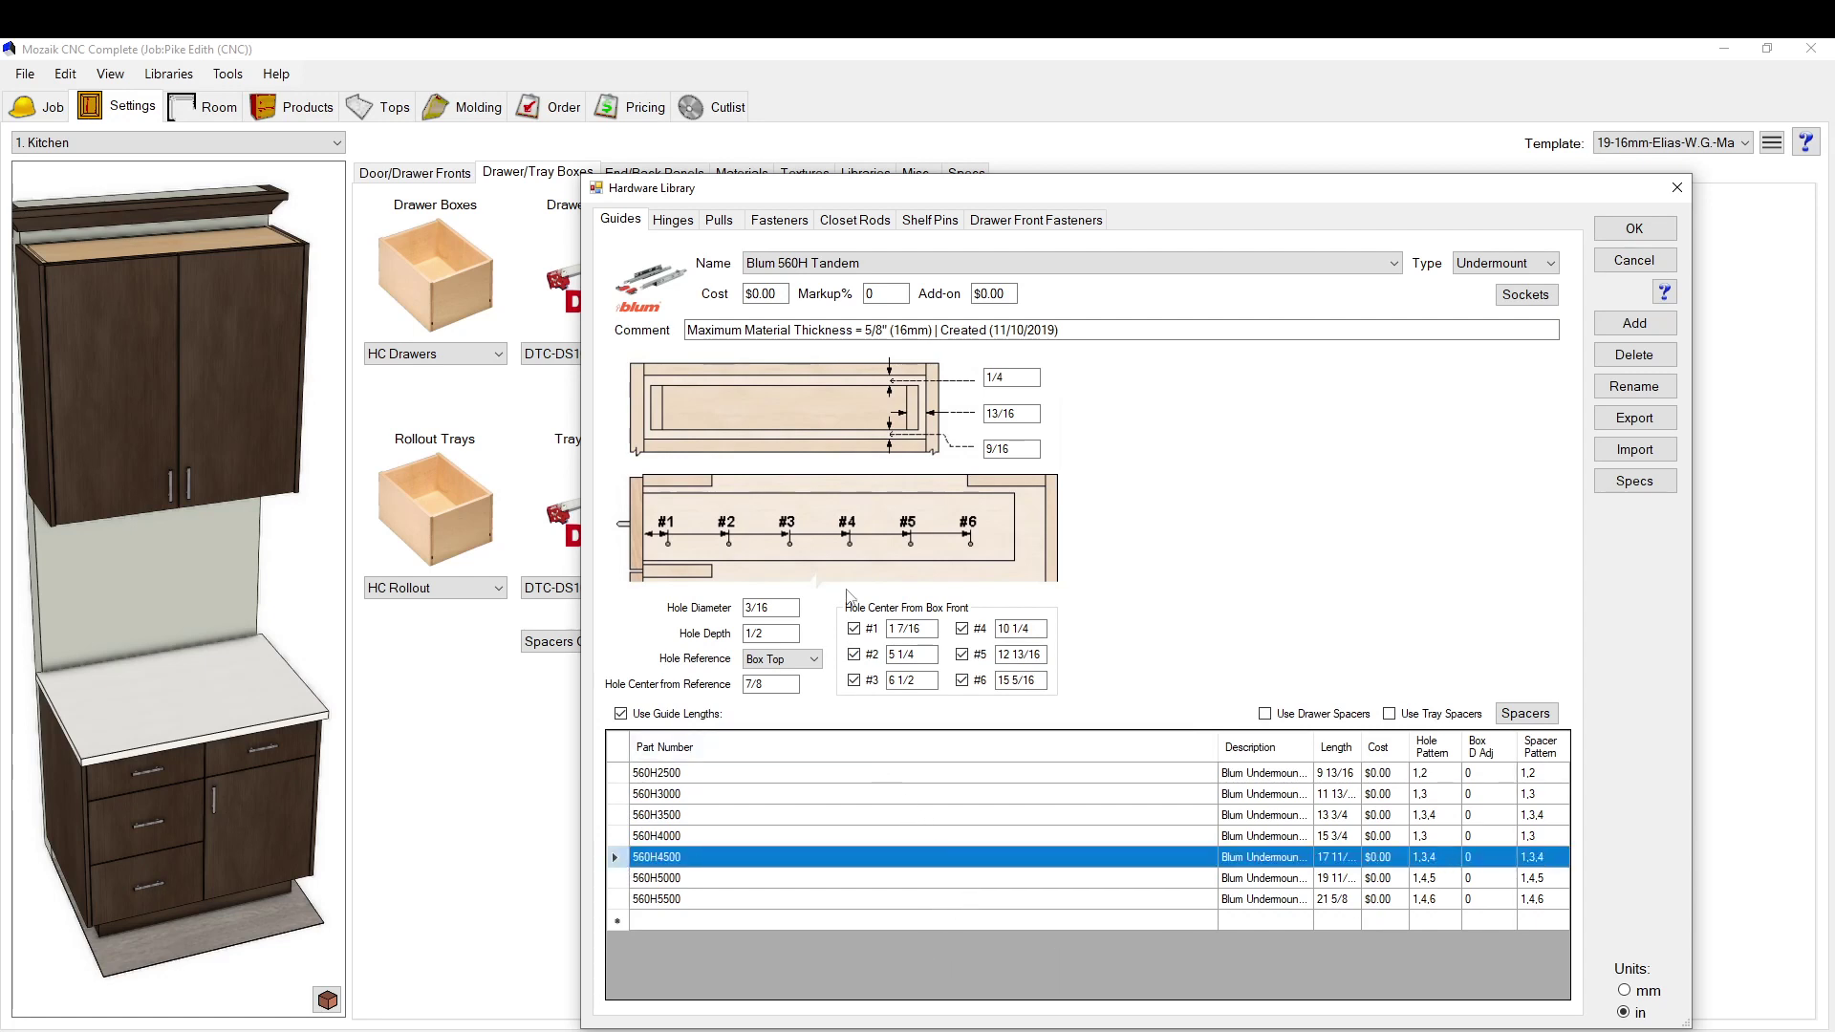
left_click(615, 901)
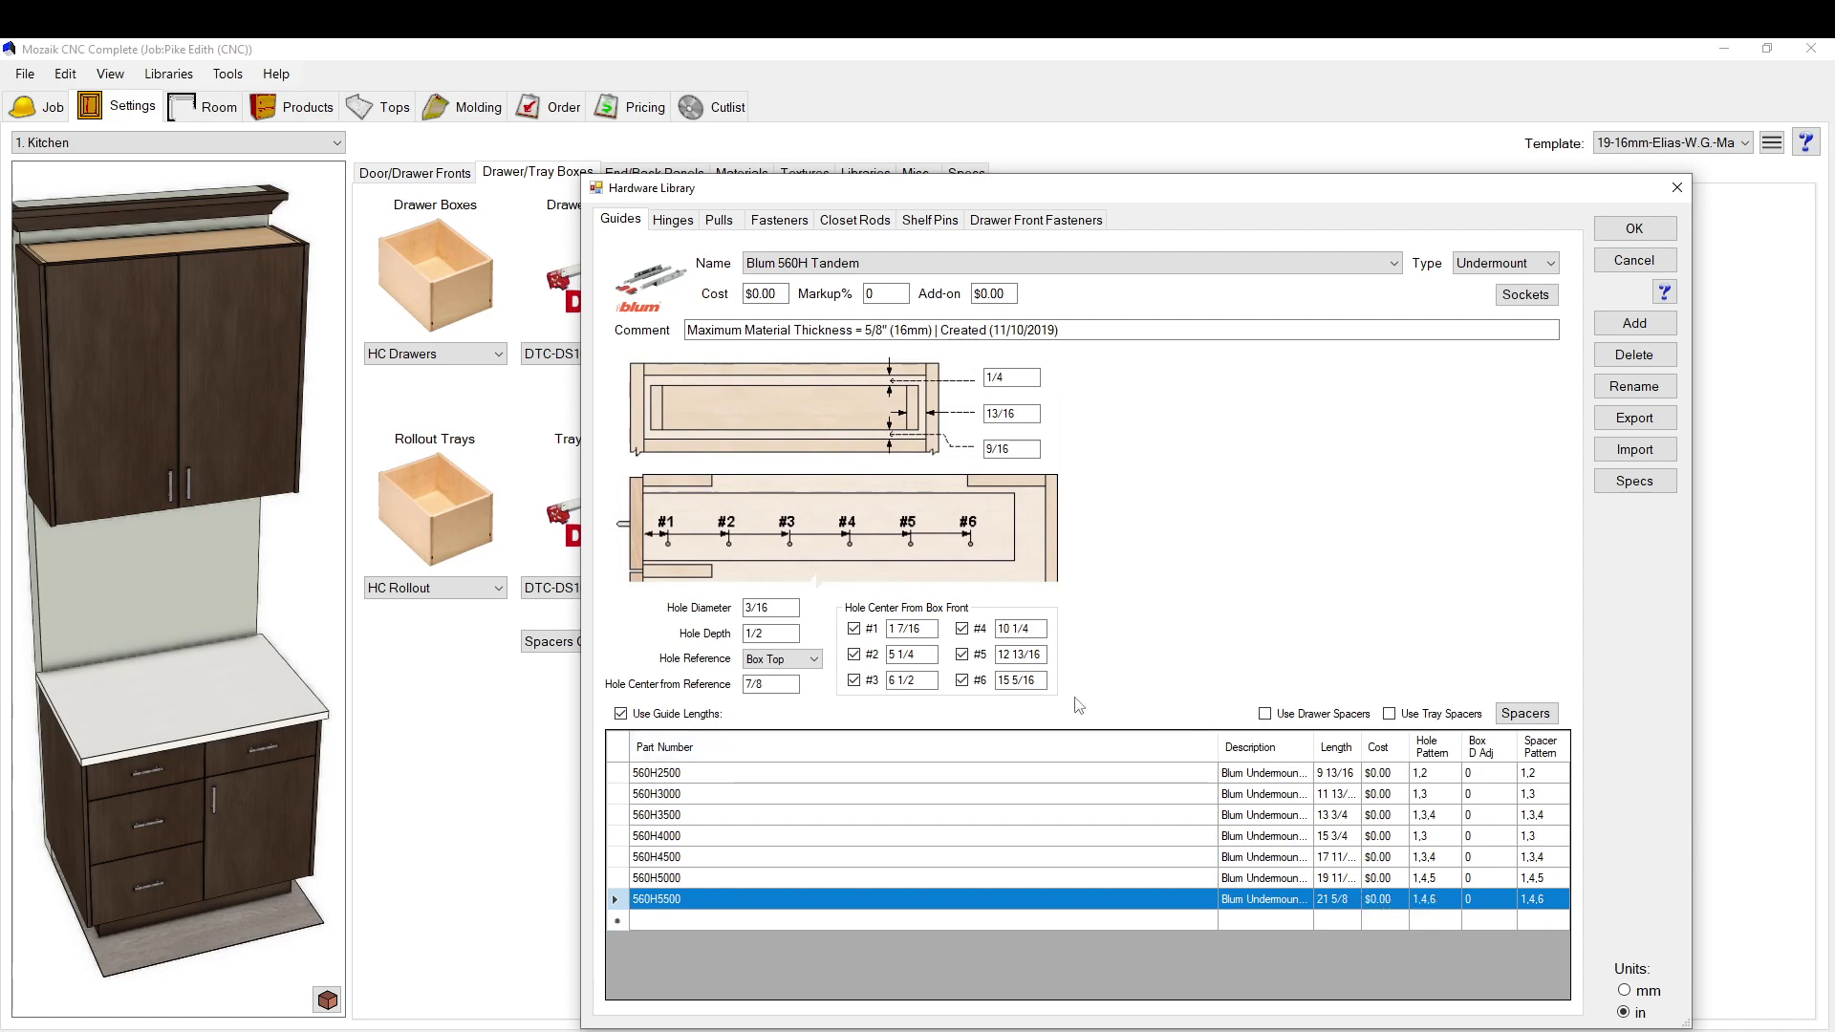
Step: Check the #4–#6 hole center values and open the guide spacer boring specifications
left_click(1015, 628)
key("Tab")
key("Tab")
left_click(1015, 657)
left_click(1525, 714)
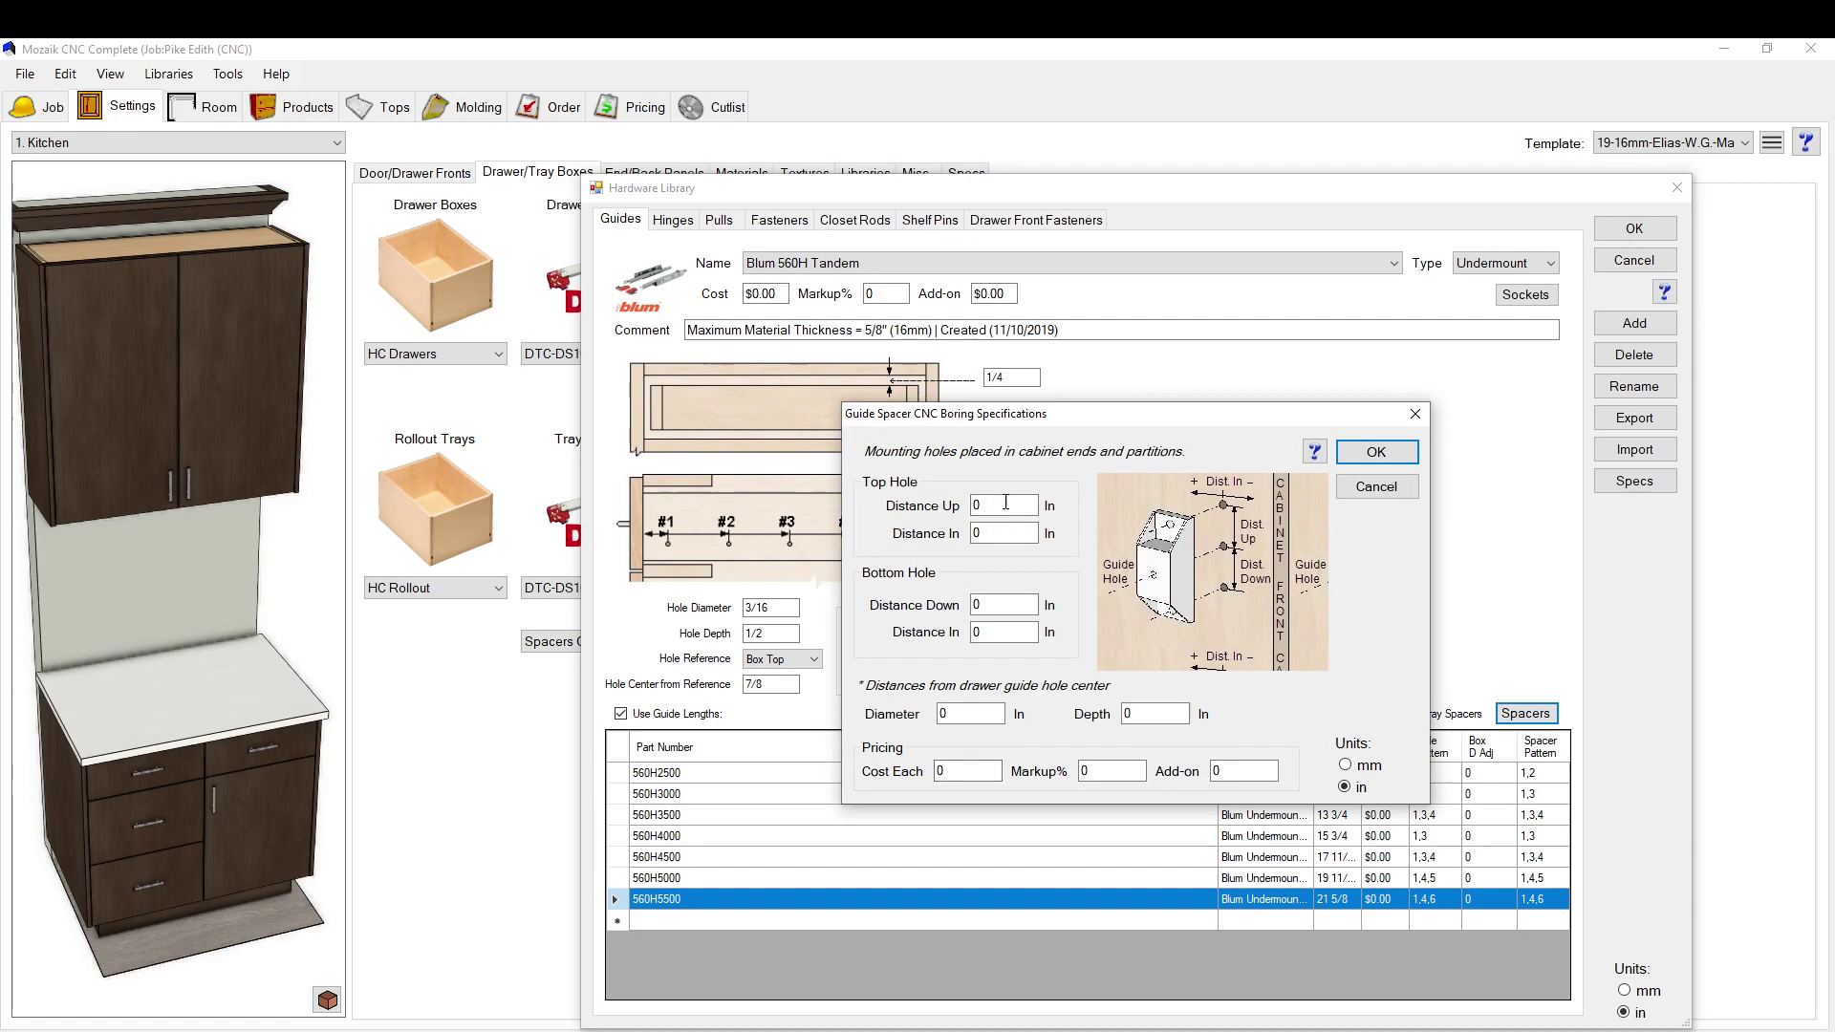
double_click(1005, 504)
left_click(1376, 487)
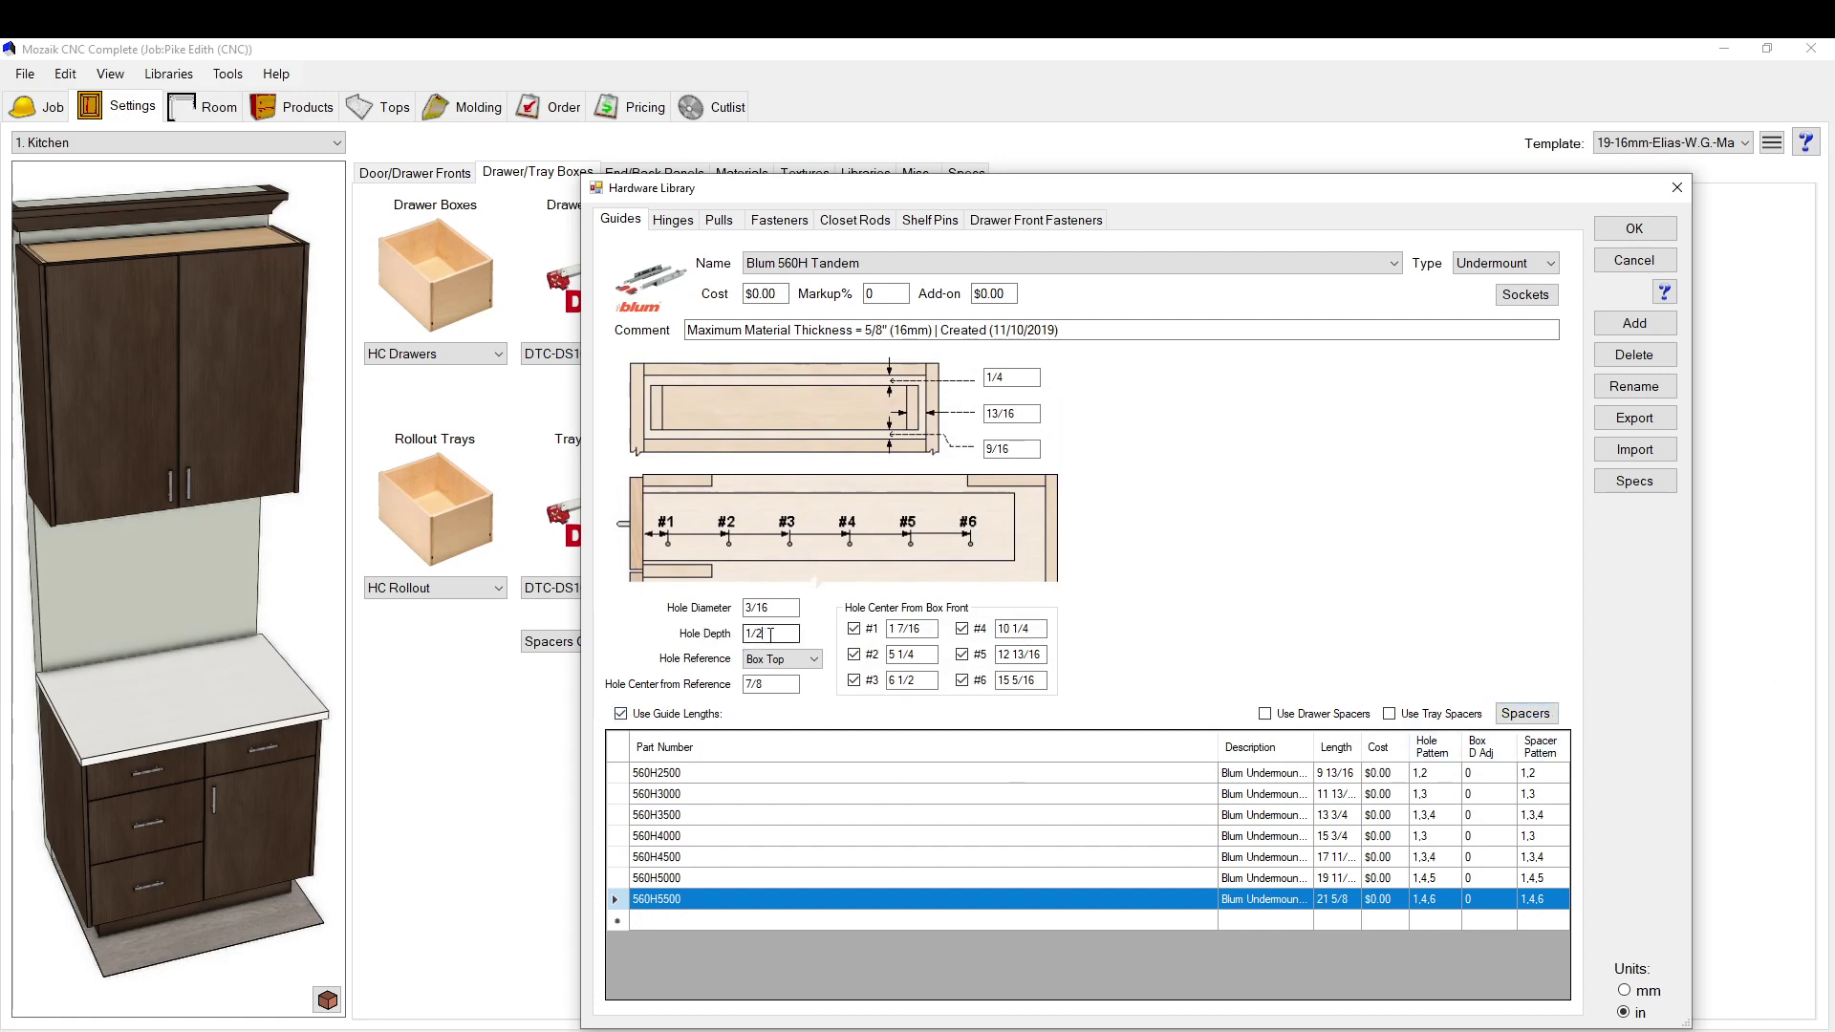
Step: Check the hole center fields and switch the guide's Units to mm
left_click(750, 682)
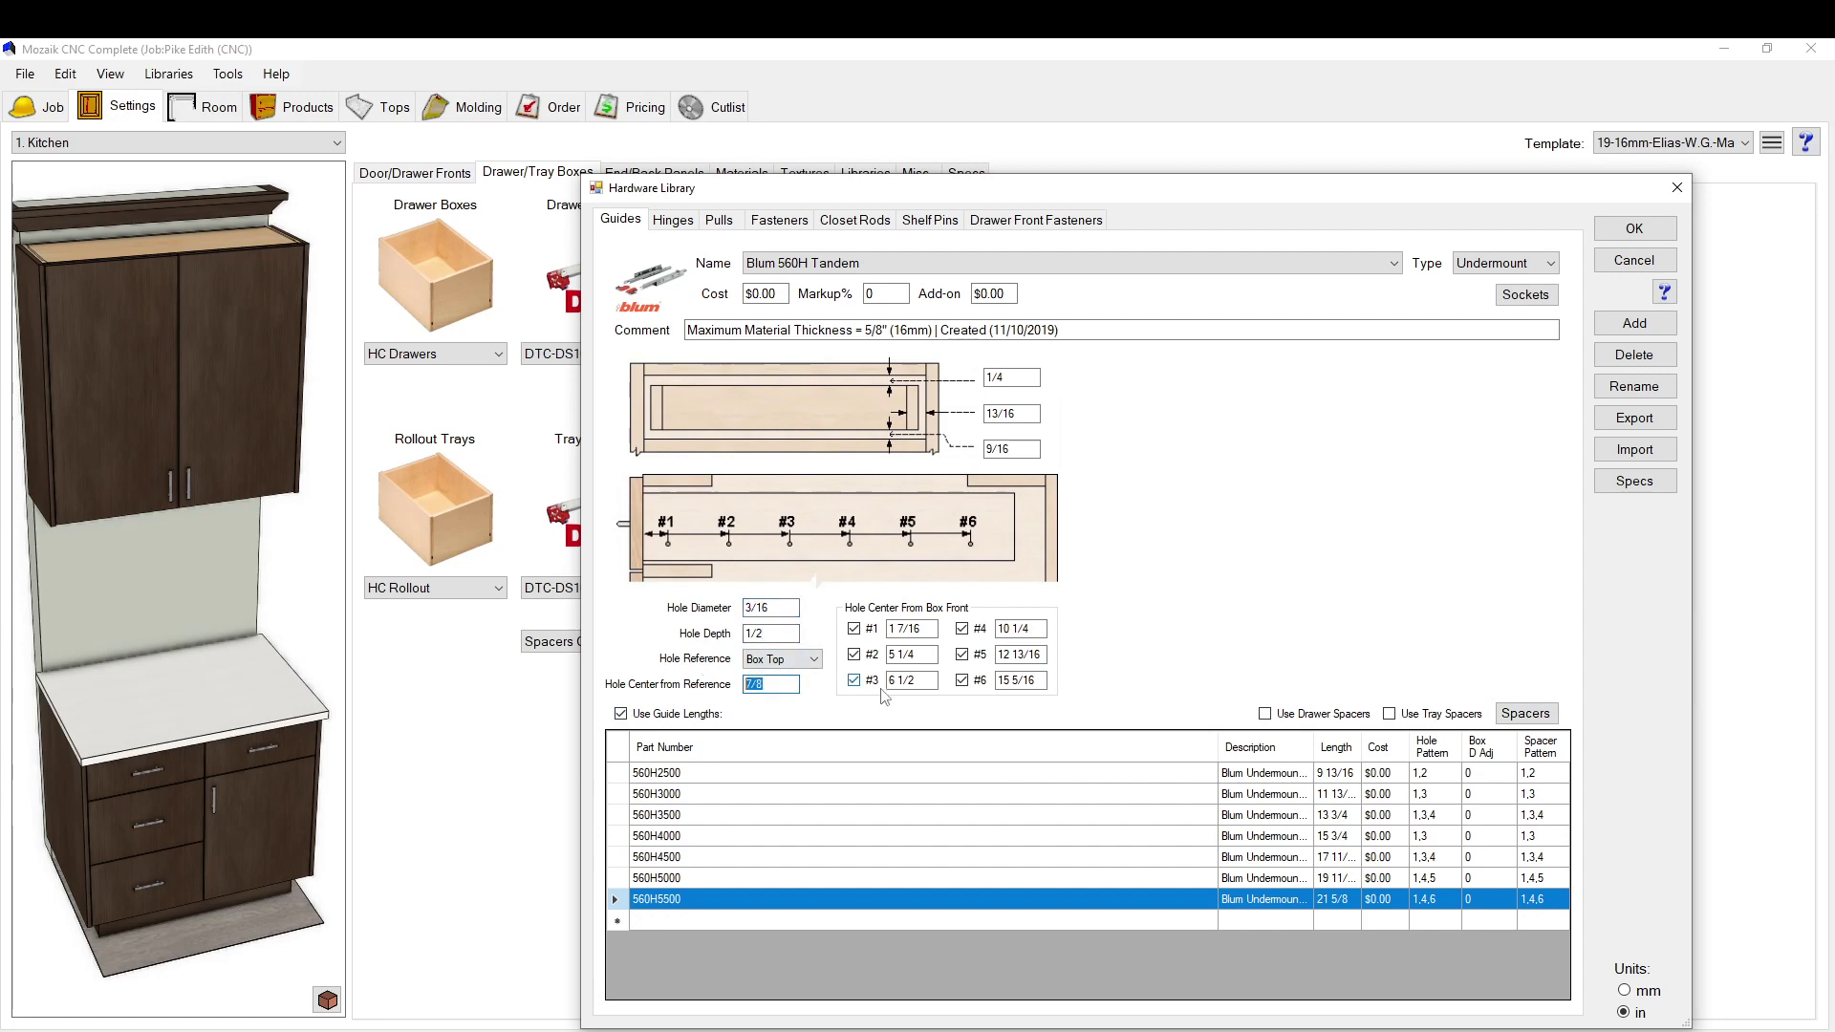
left_click_drag(903, 680, 970, 675)
left_click(914, 680)
key("shift+Tab")
key("shift+Tab")
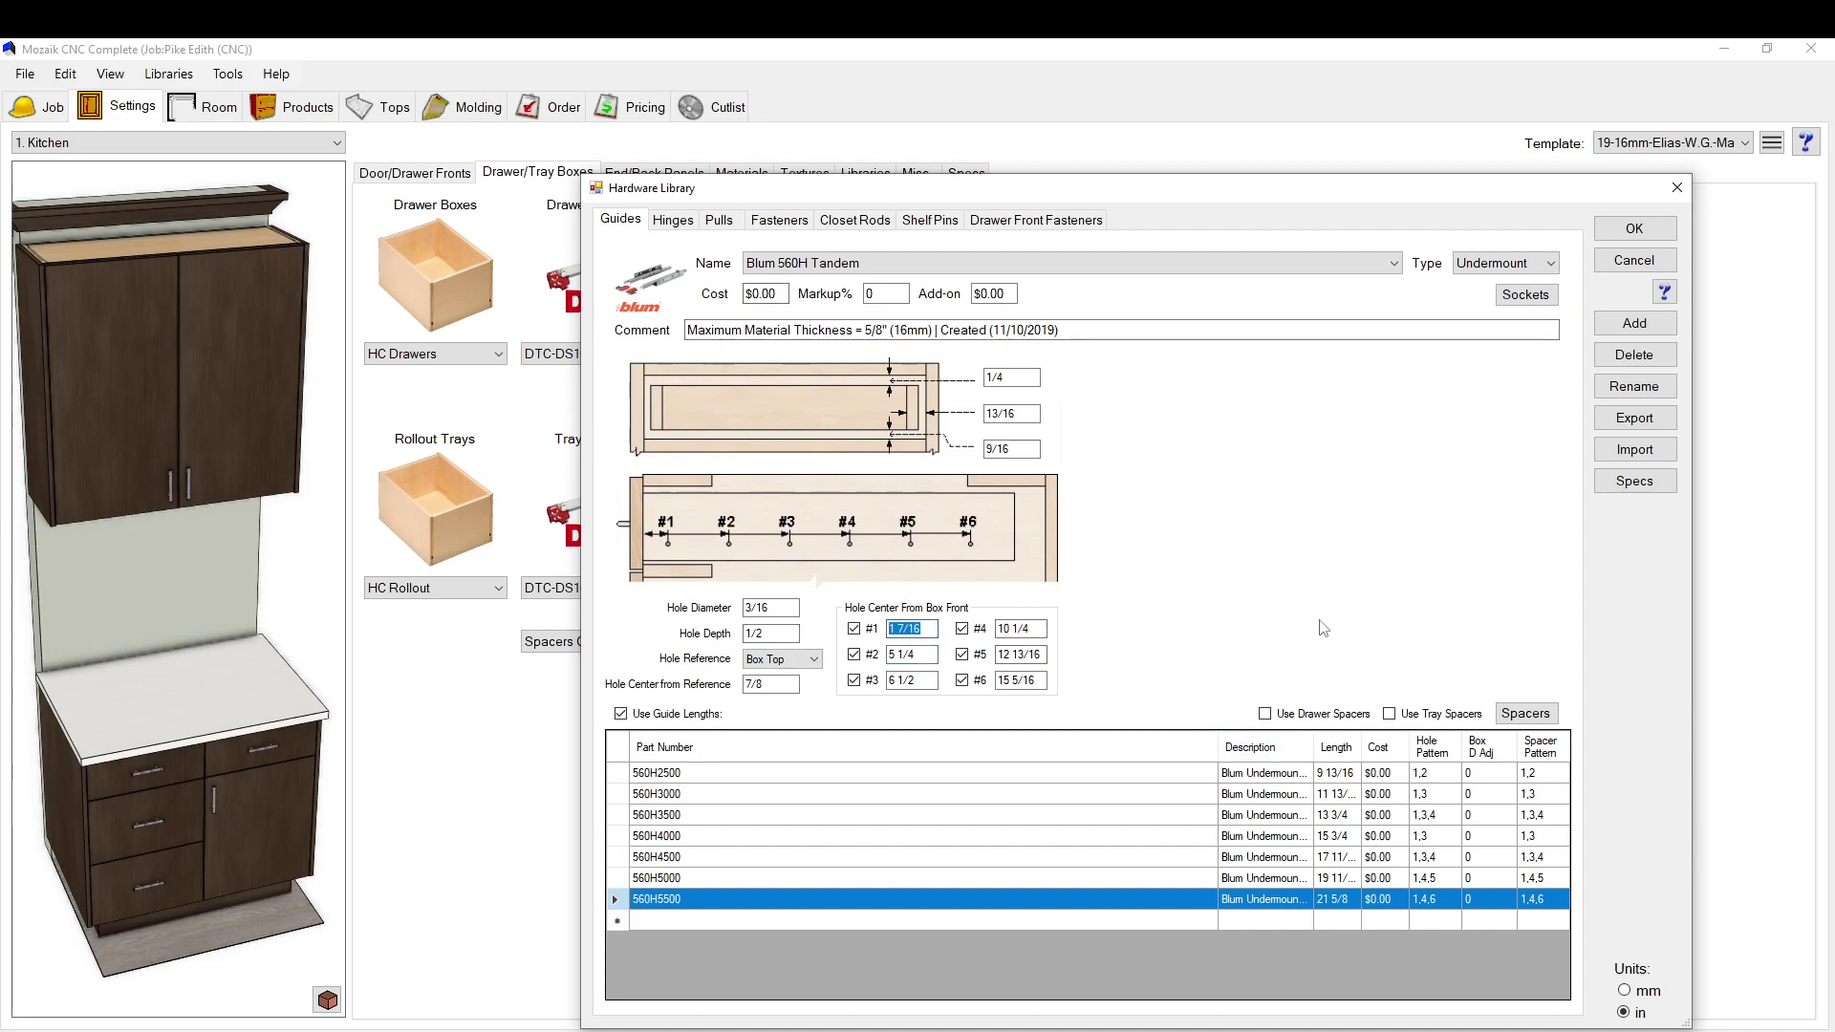
left_click(1646, 991)
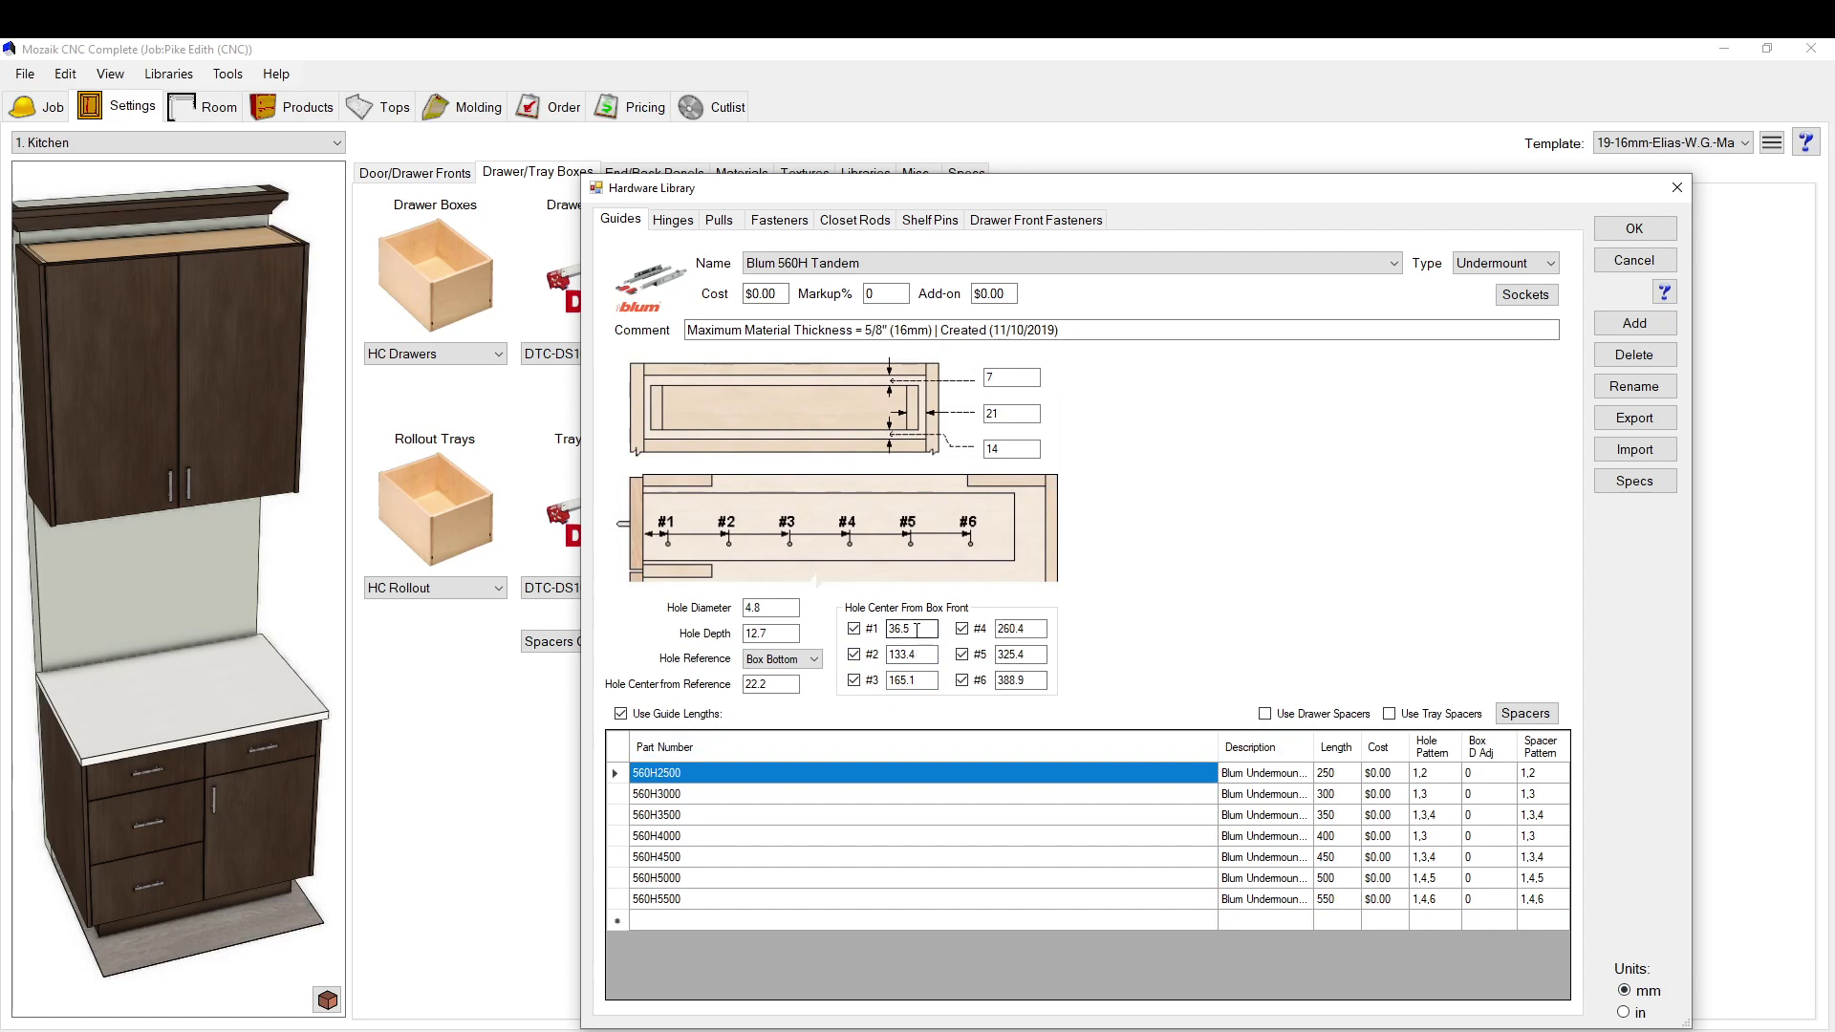
Step: Review the 560H3000–560H5500 guide lengths, then close the library to get Save Changes?
mouse_move(914, 647)
left_click(616, 793)
left_click(617, 816)
left_click(616, 836)
left_click(617, 899)
left_click(616, 877)
left_click(615, 856)
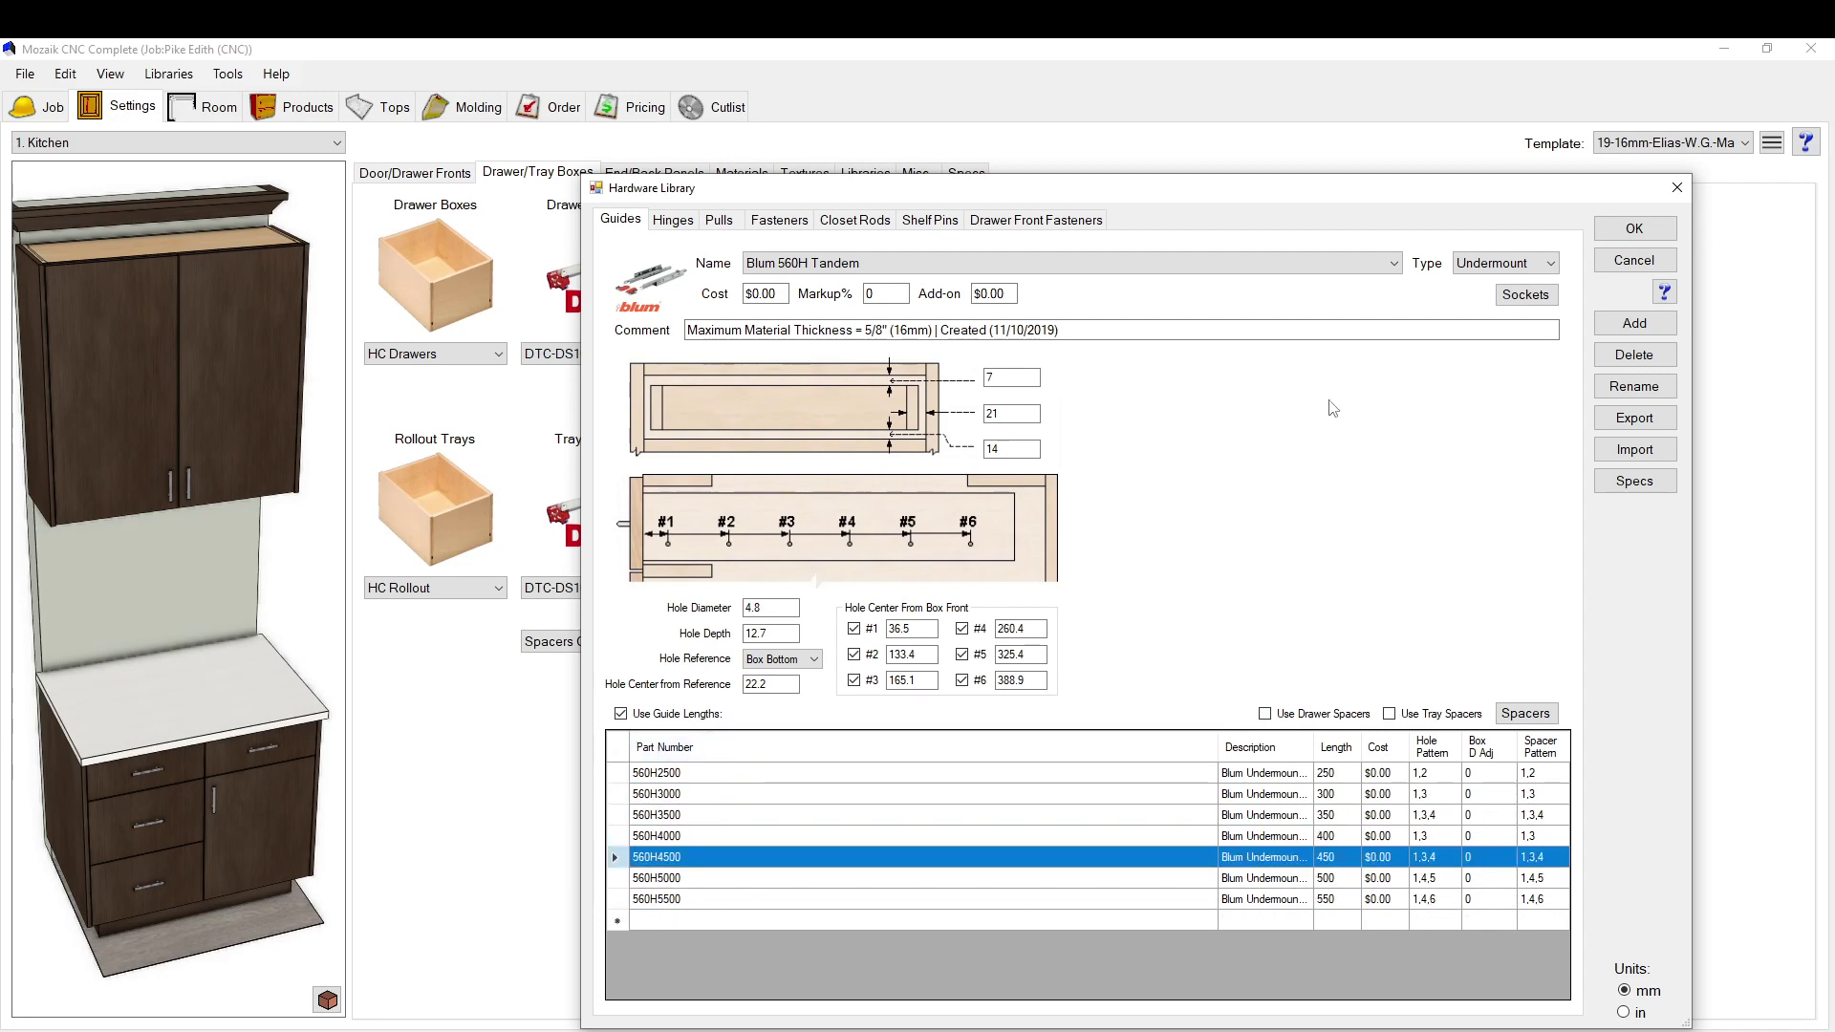
left_click(1627, 263)
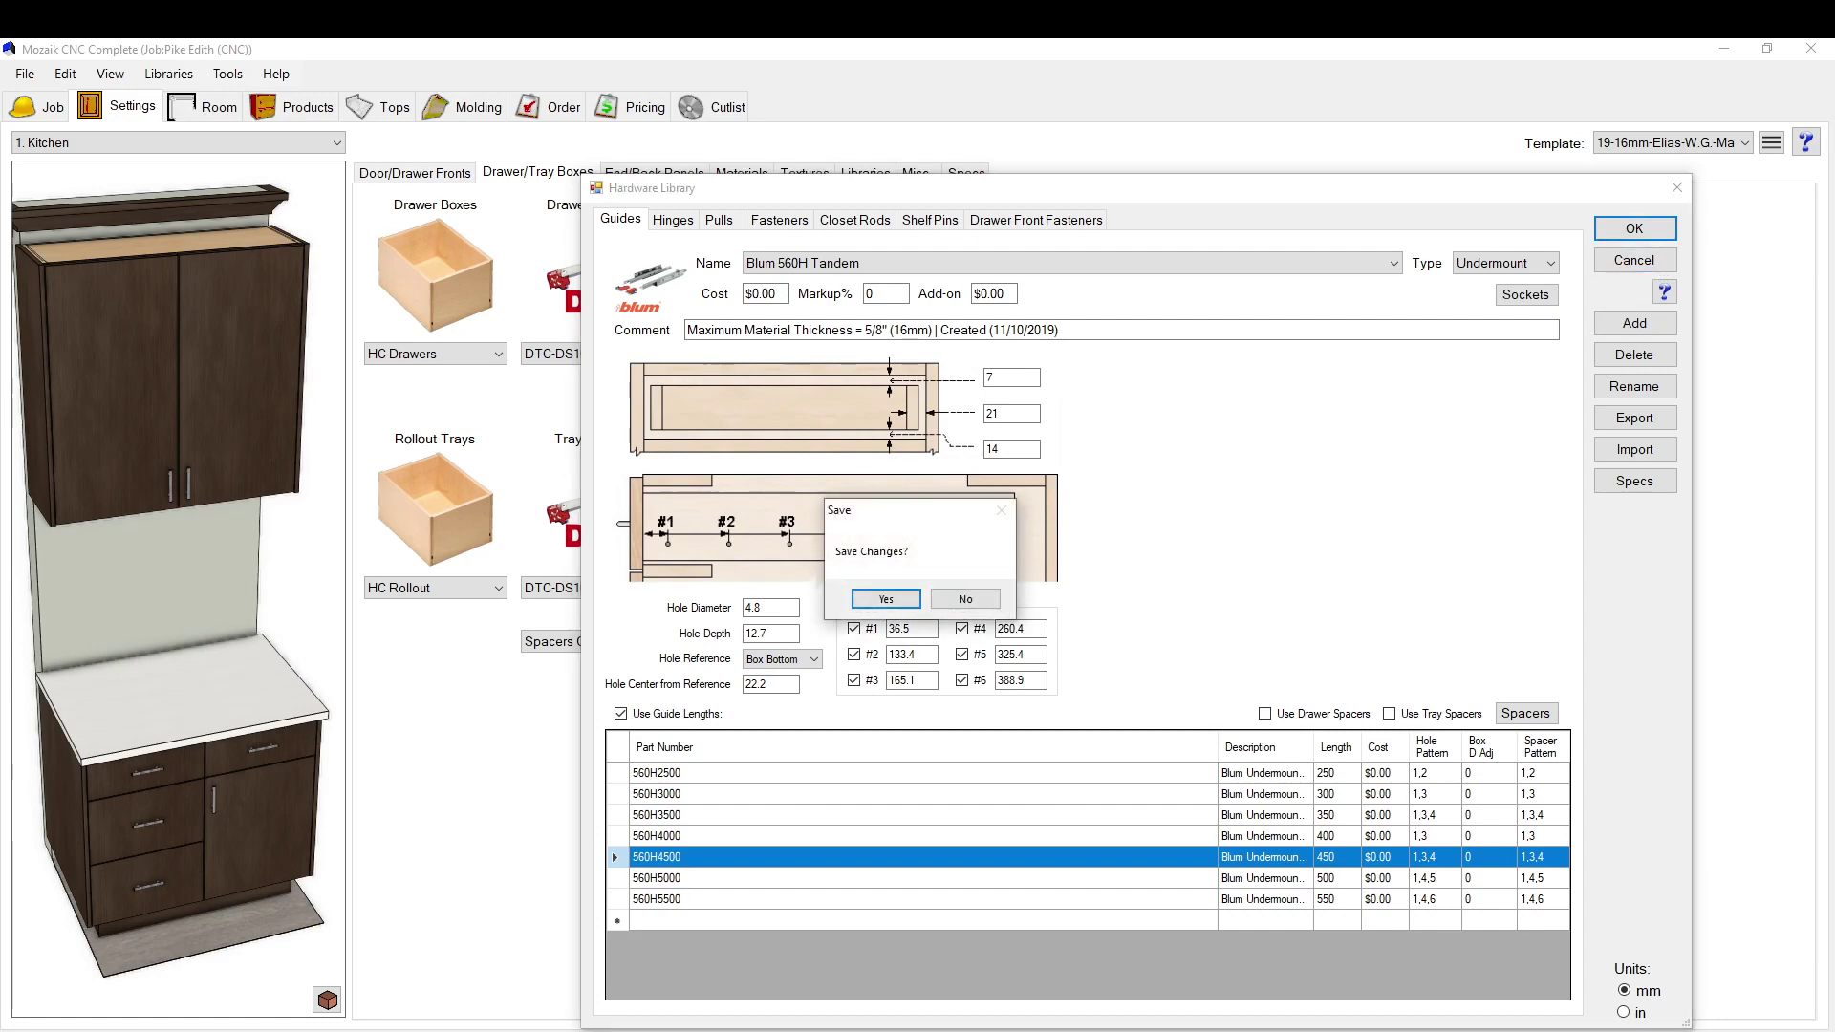